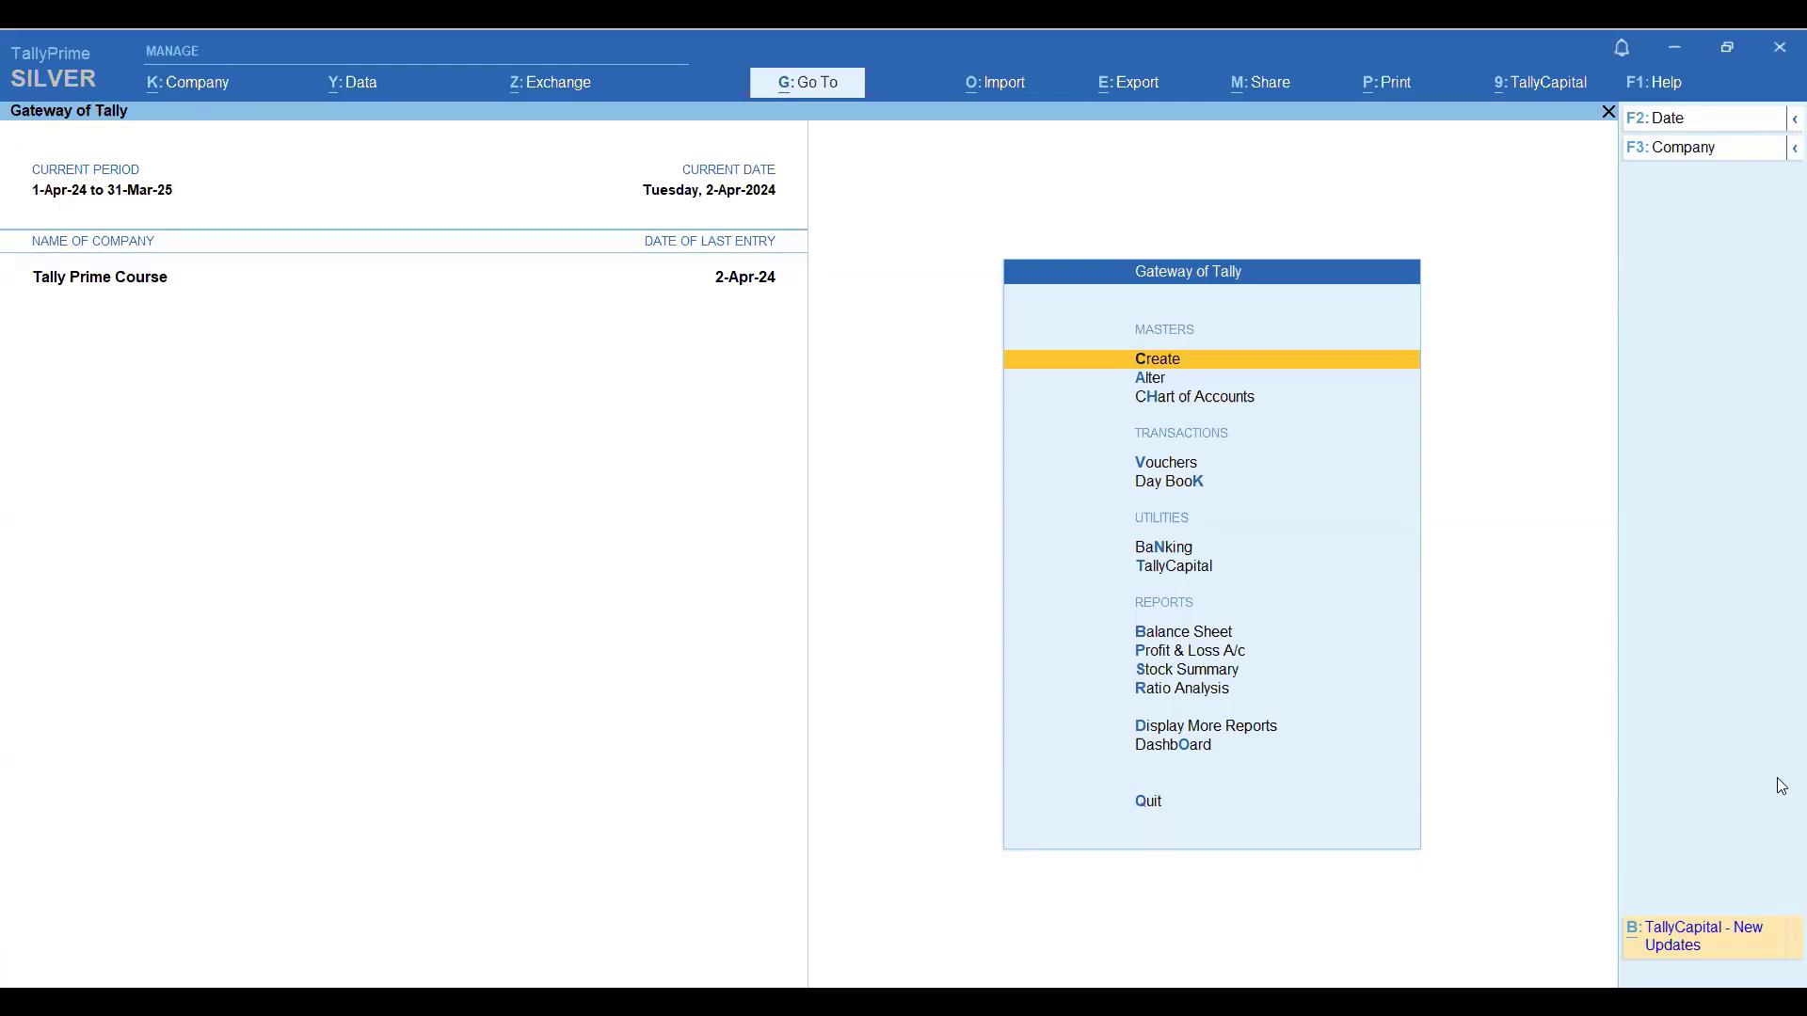
Open voucher entry from the Gateway of Tally and switch the voucher type to Purchase.
key("Down")
key("Down")
key("Down")
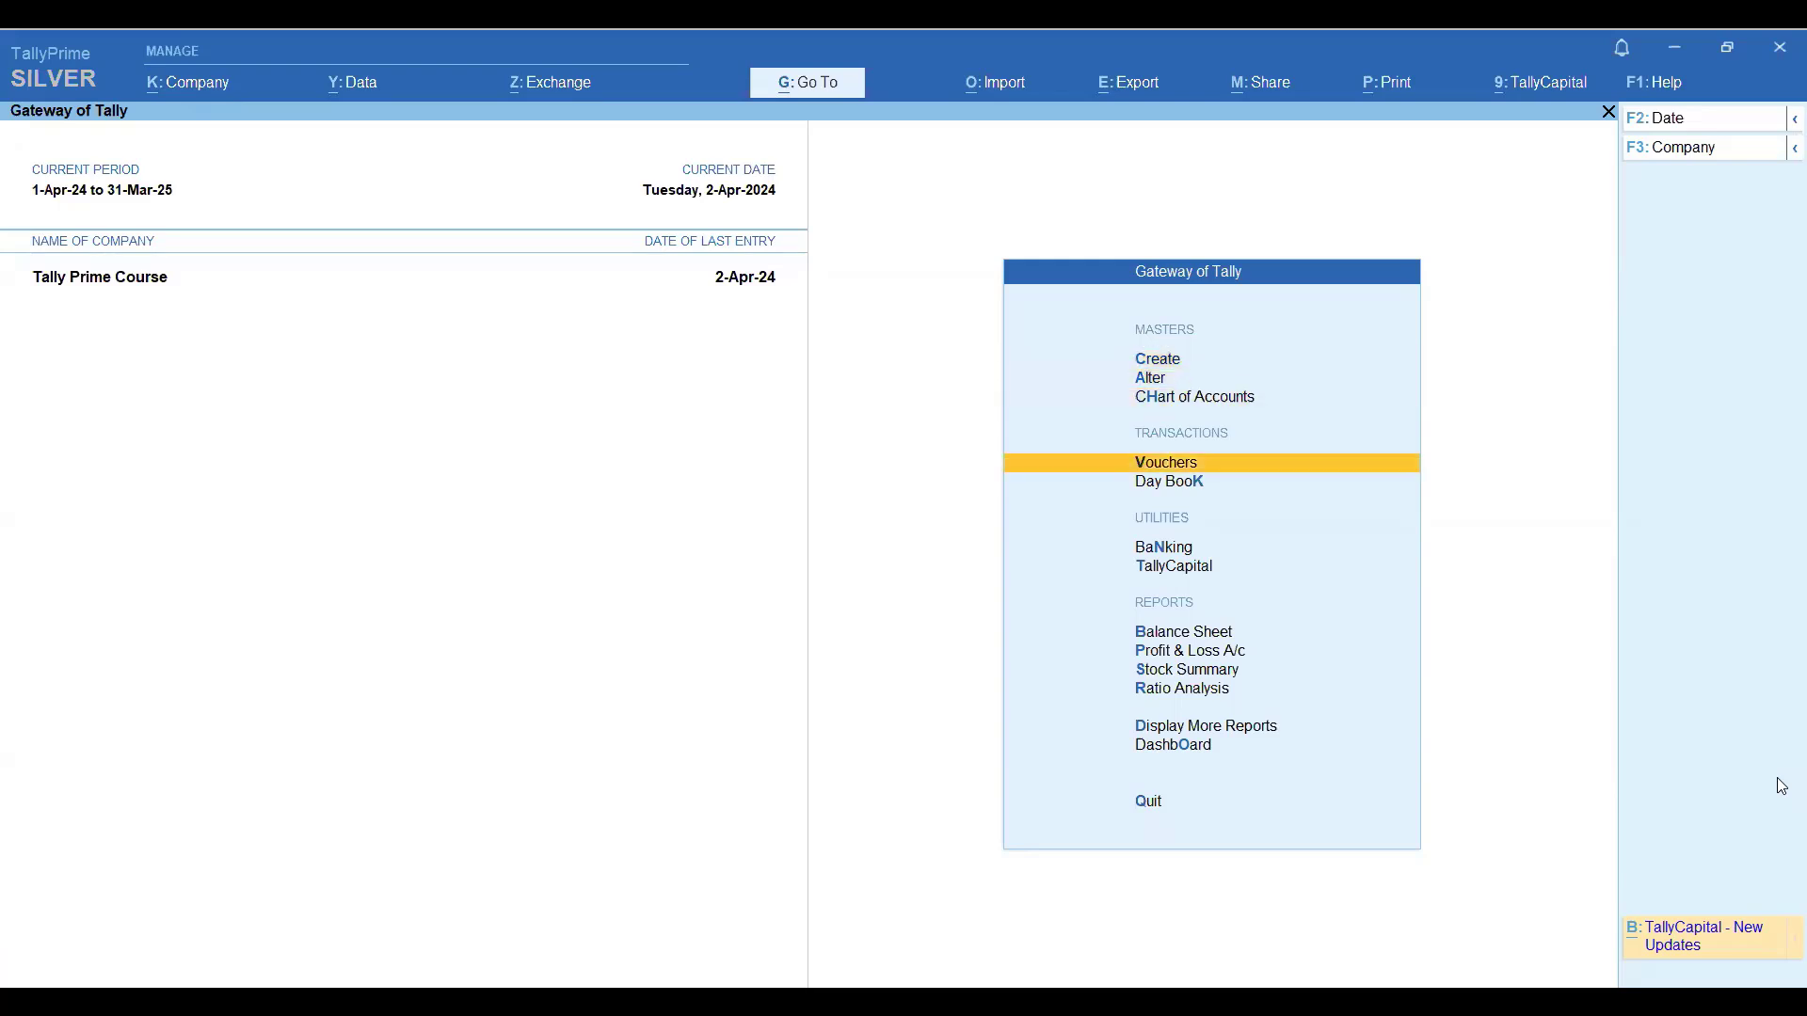
key("Down")
key("Up")
key("Return")
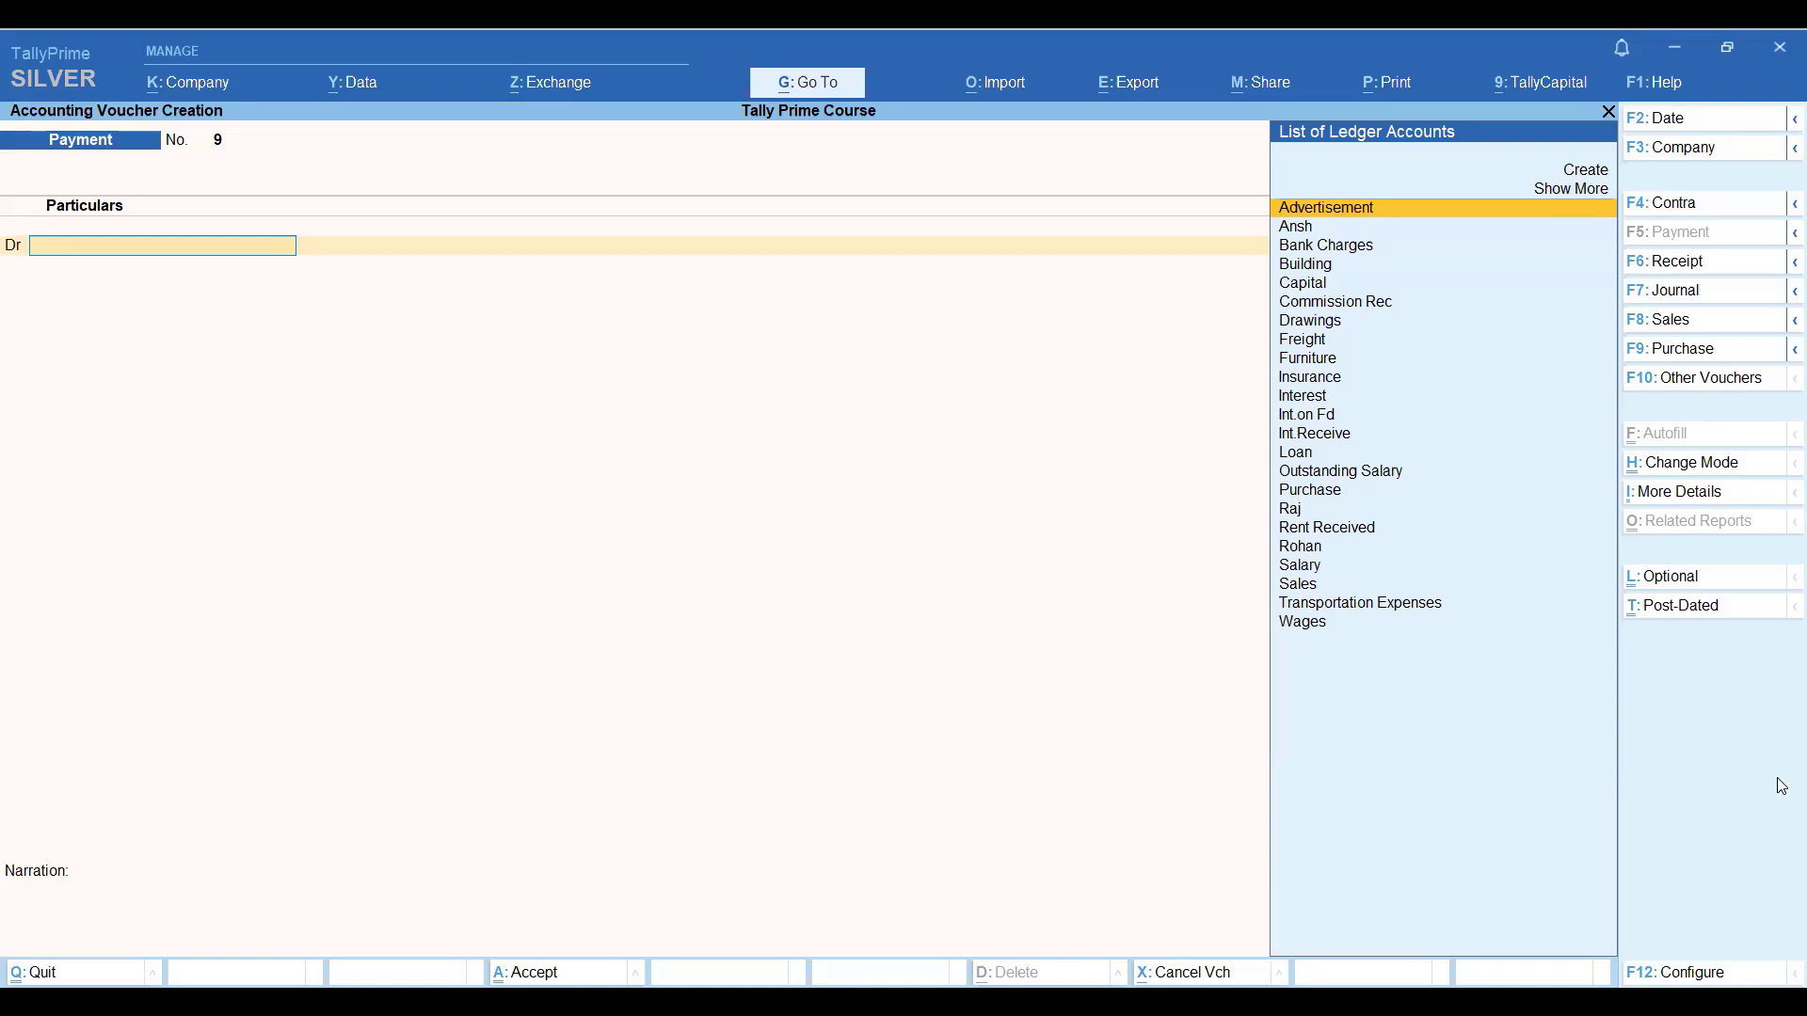
left_click(1680, 351)
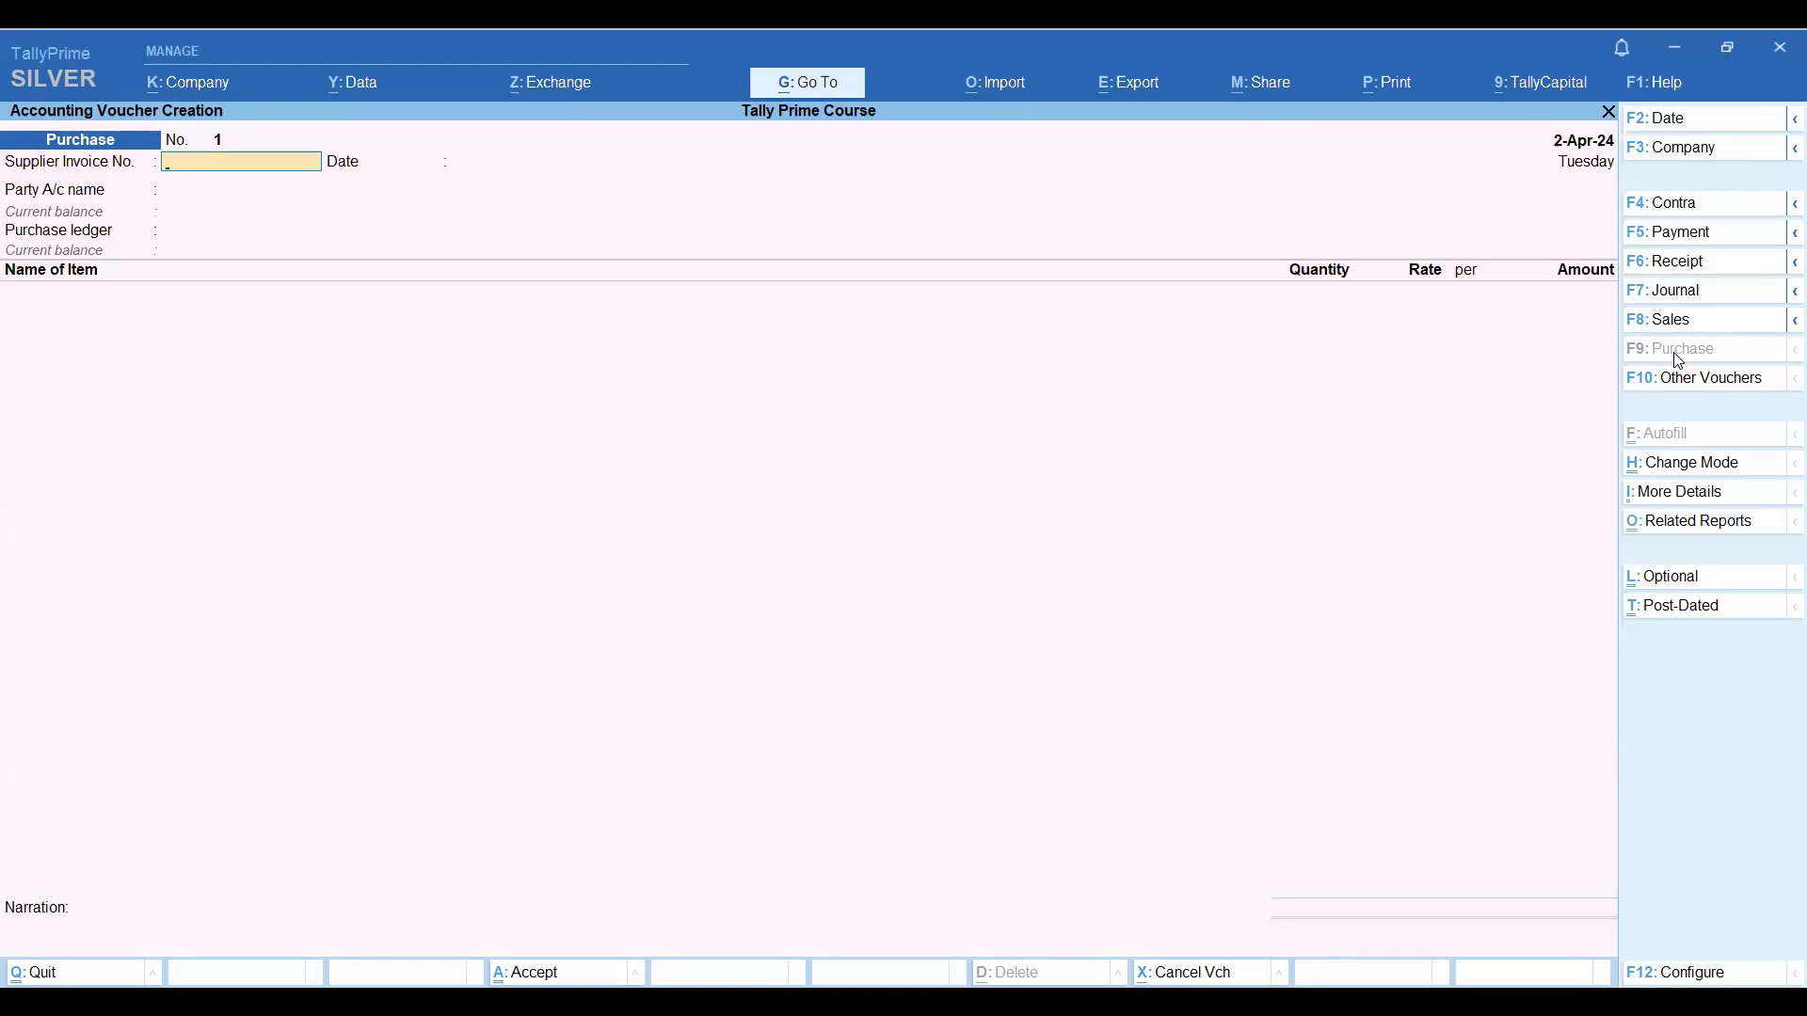
Change the purchase voucher's mode to Accounting Invoice.
key("Escape")
key("Return")
key("Return")
left_click(1687, 467)
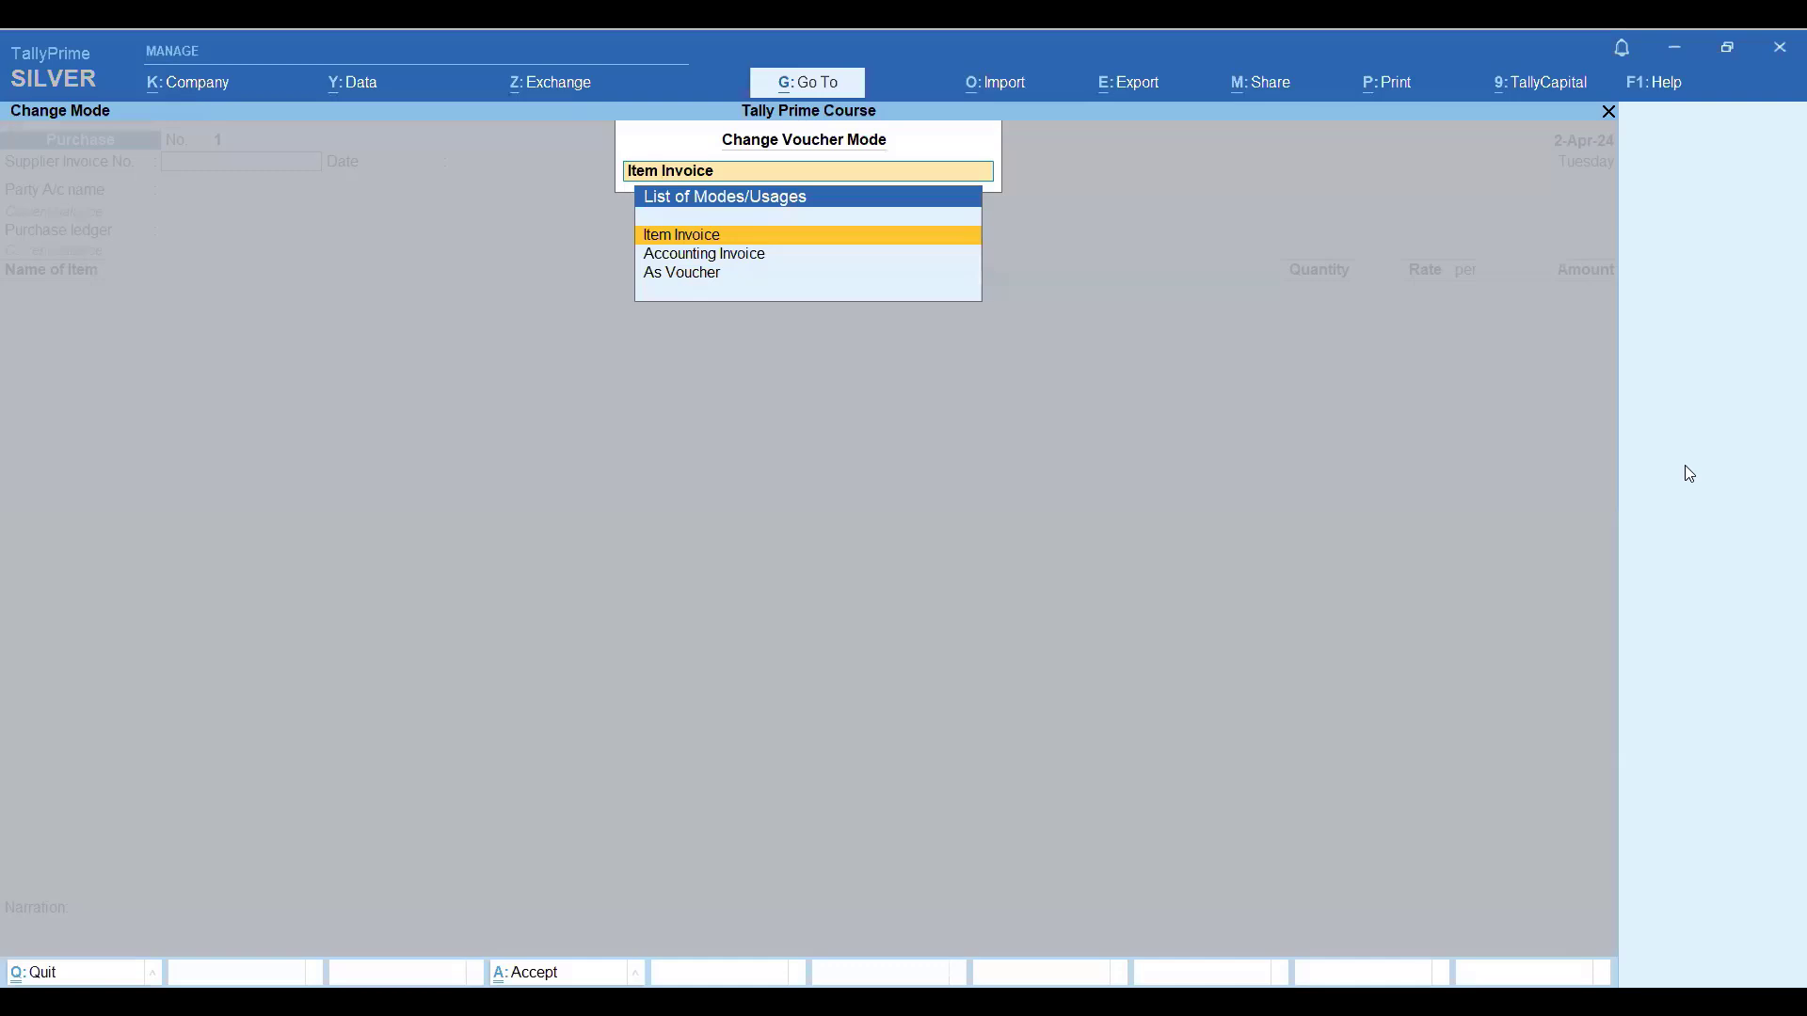
key("Down")
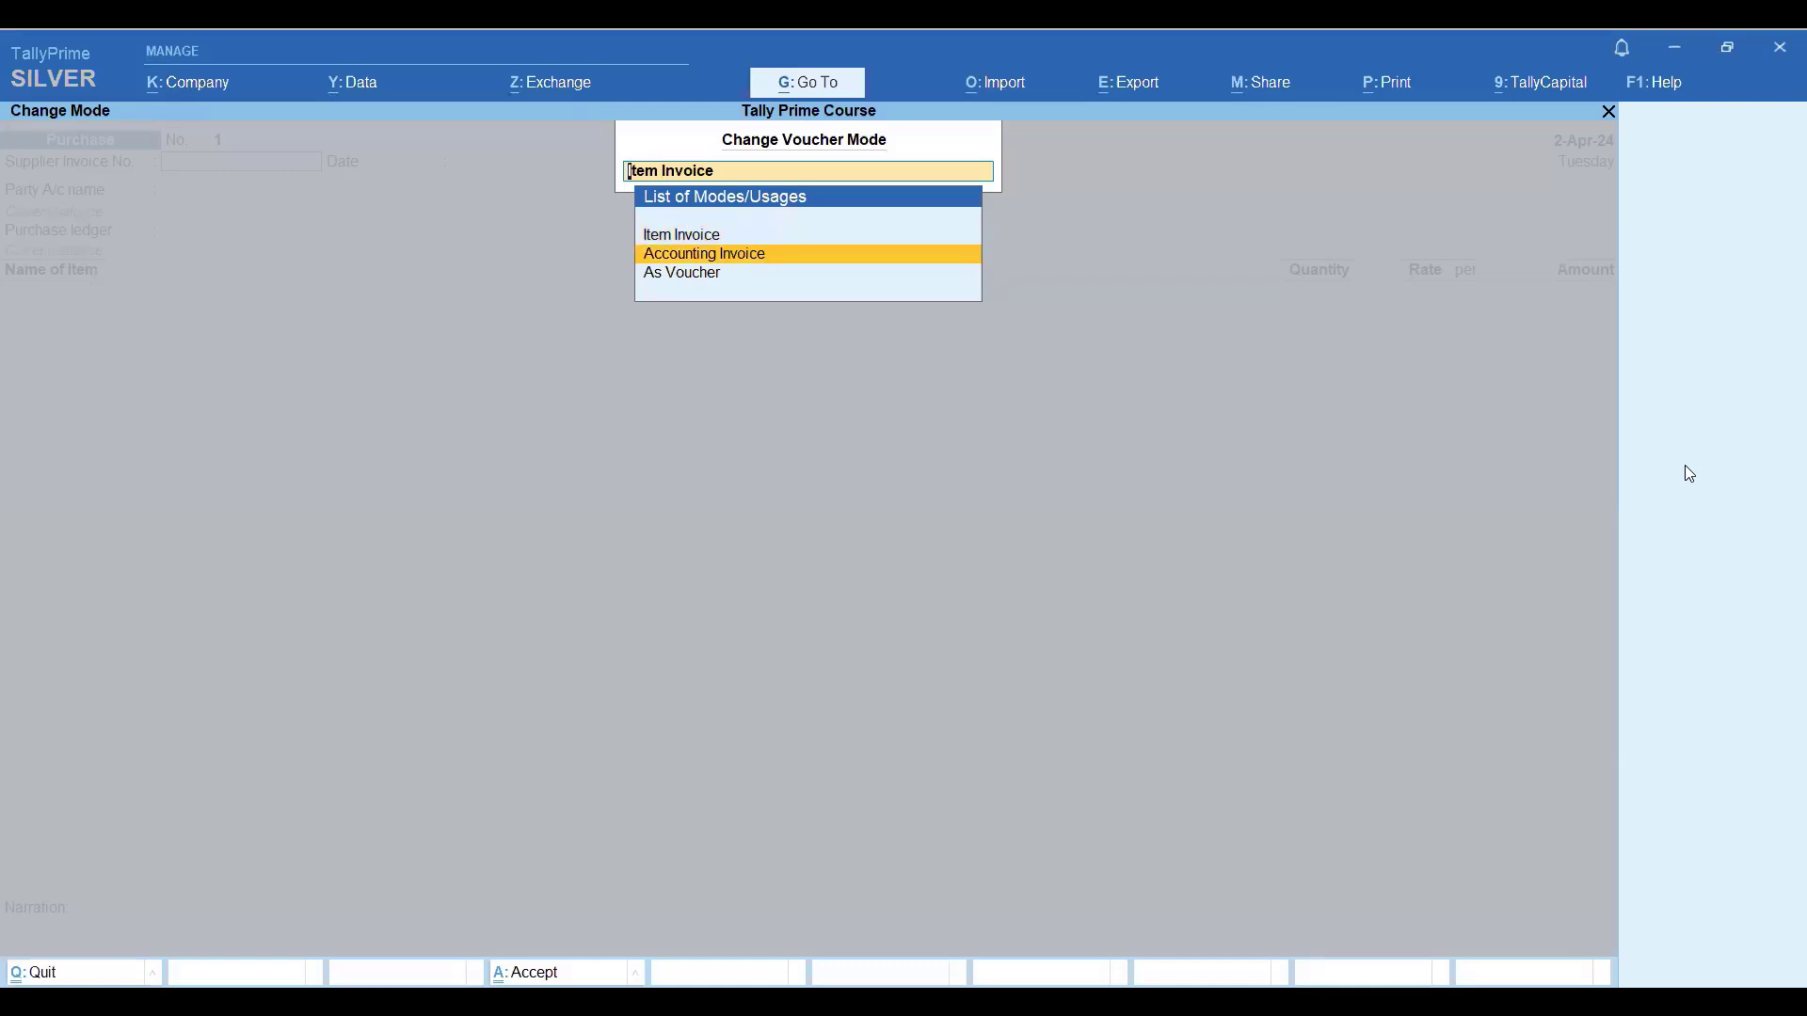
key("Return")
Enter supplier invoice number 101 and keep the invoice date 2-Apr-24.
type("1")
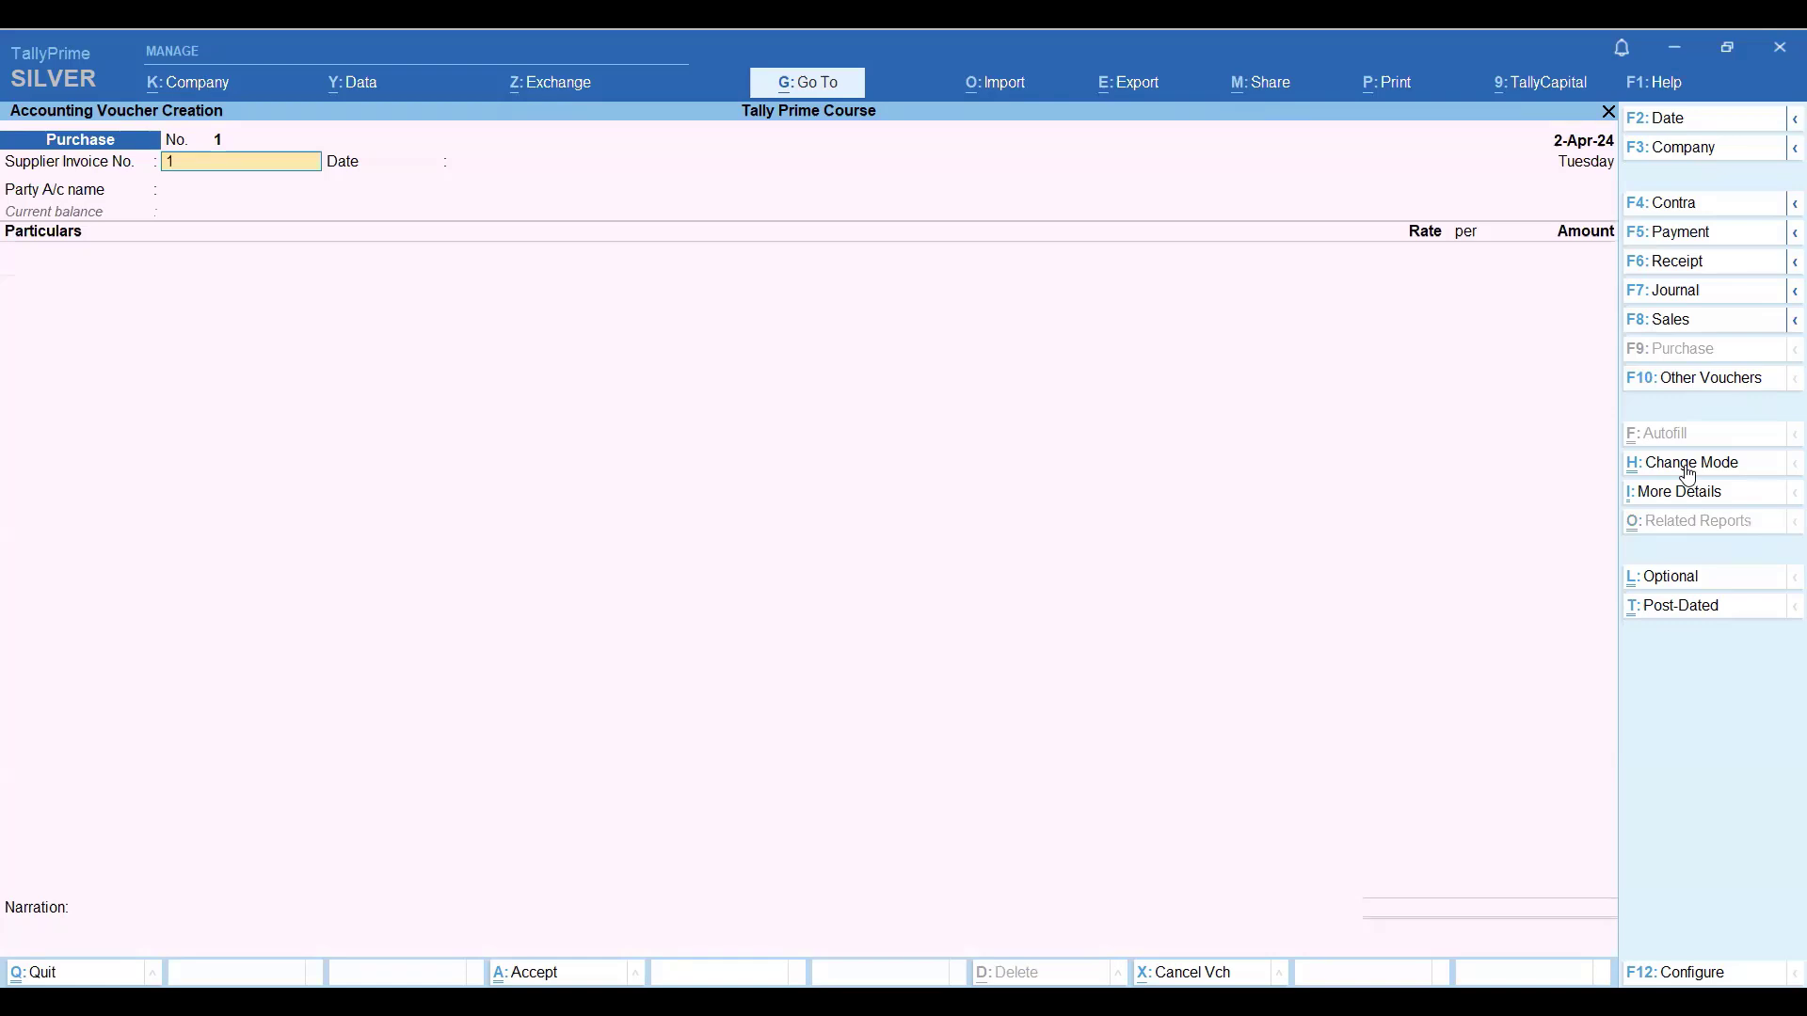
type("01")
key("Return")
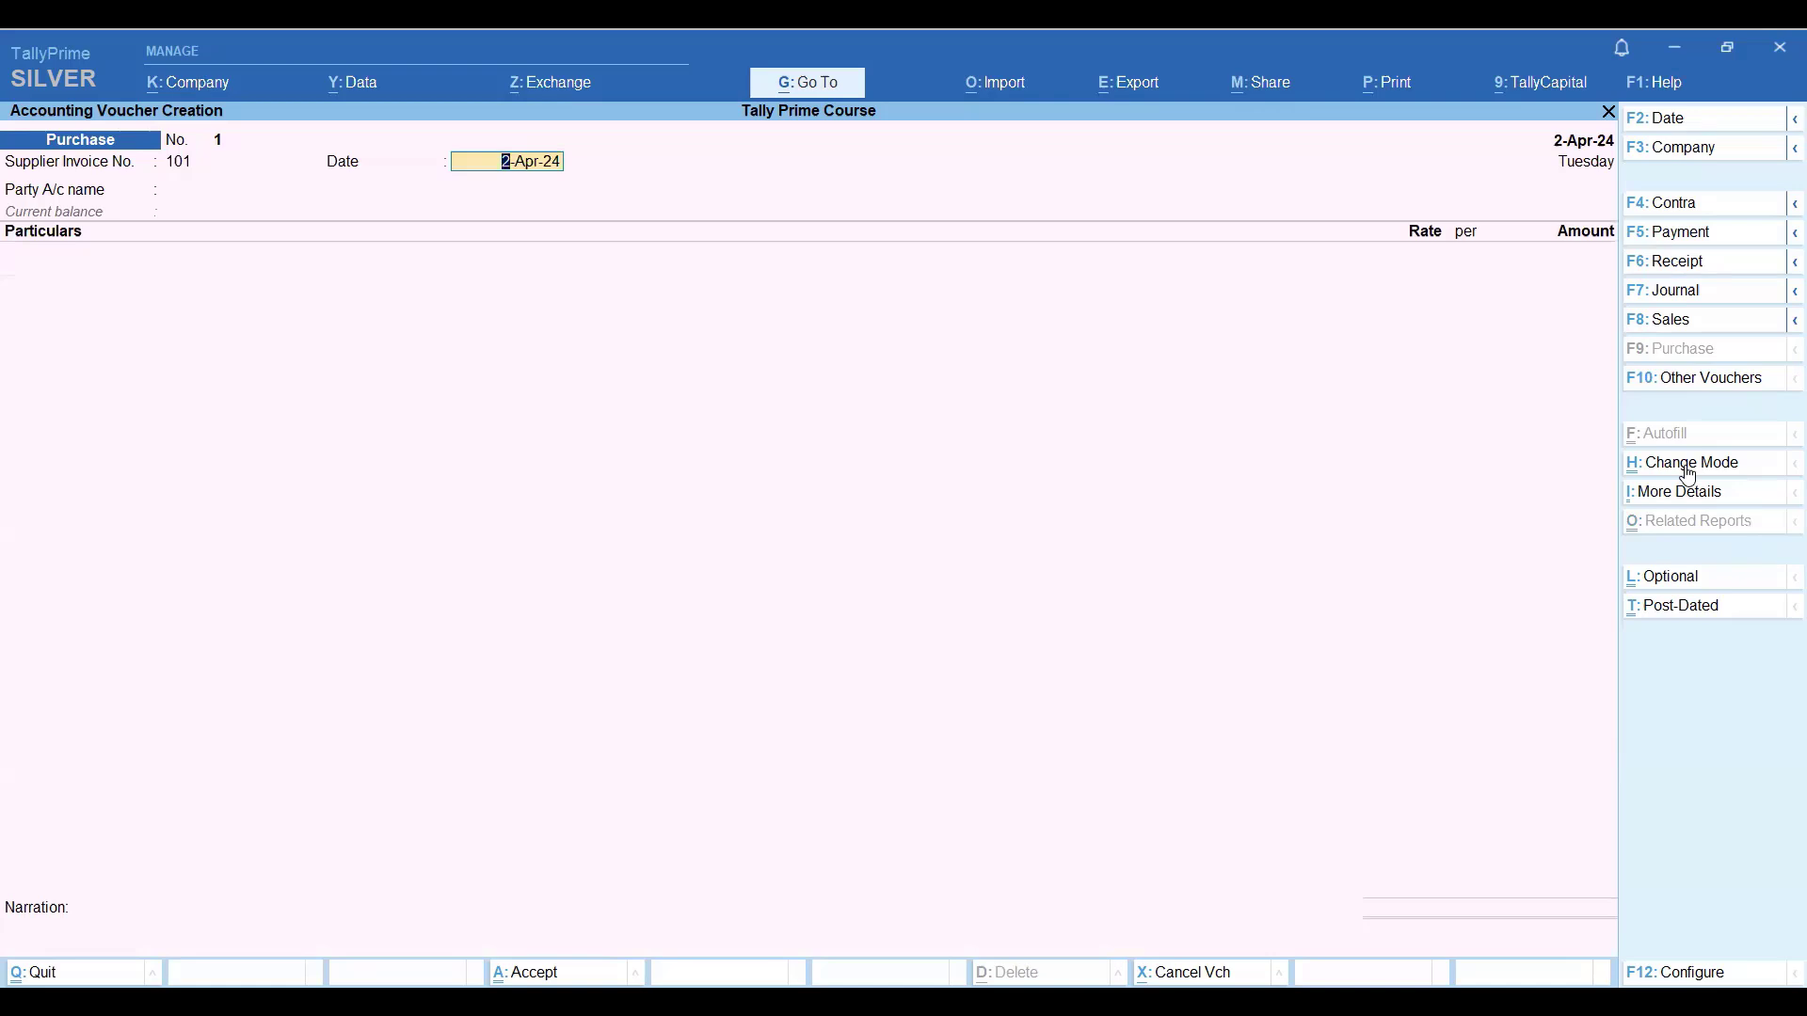
key("Return")
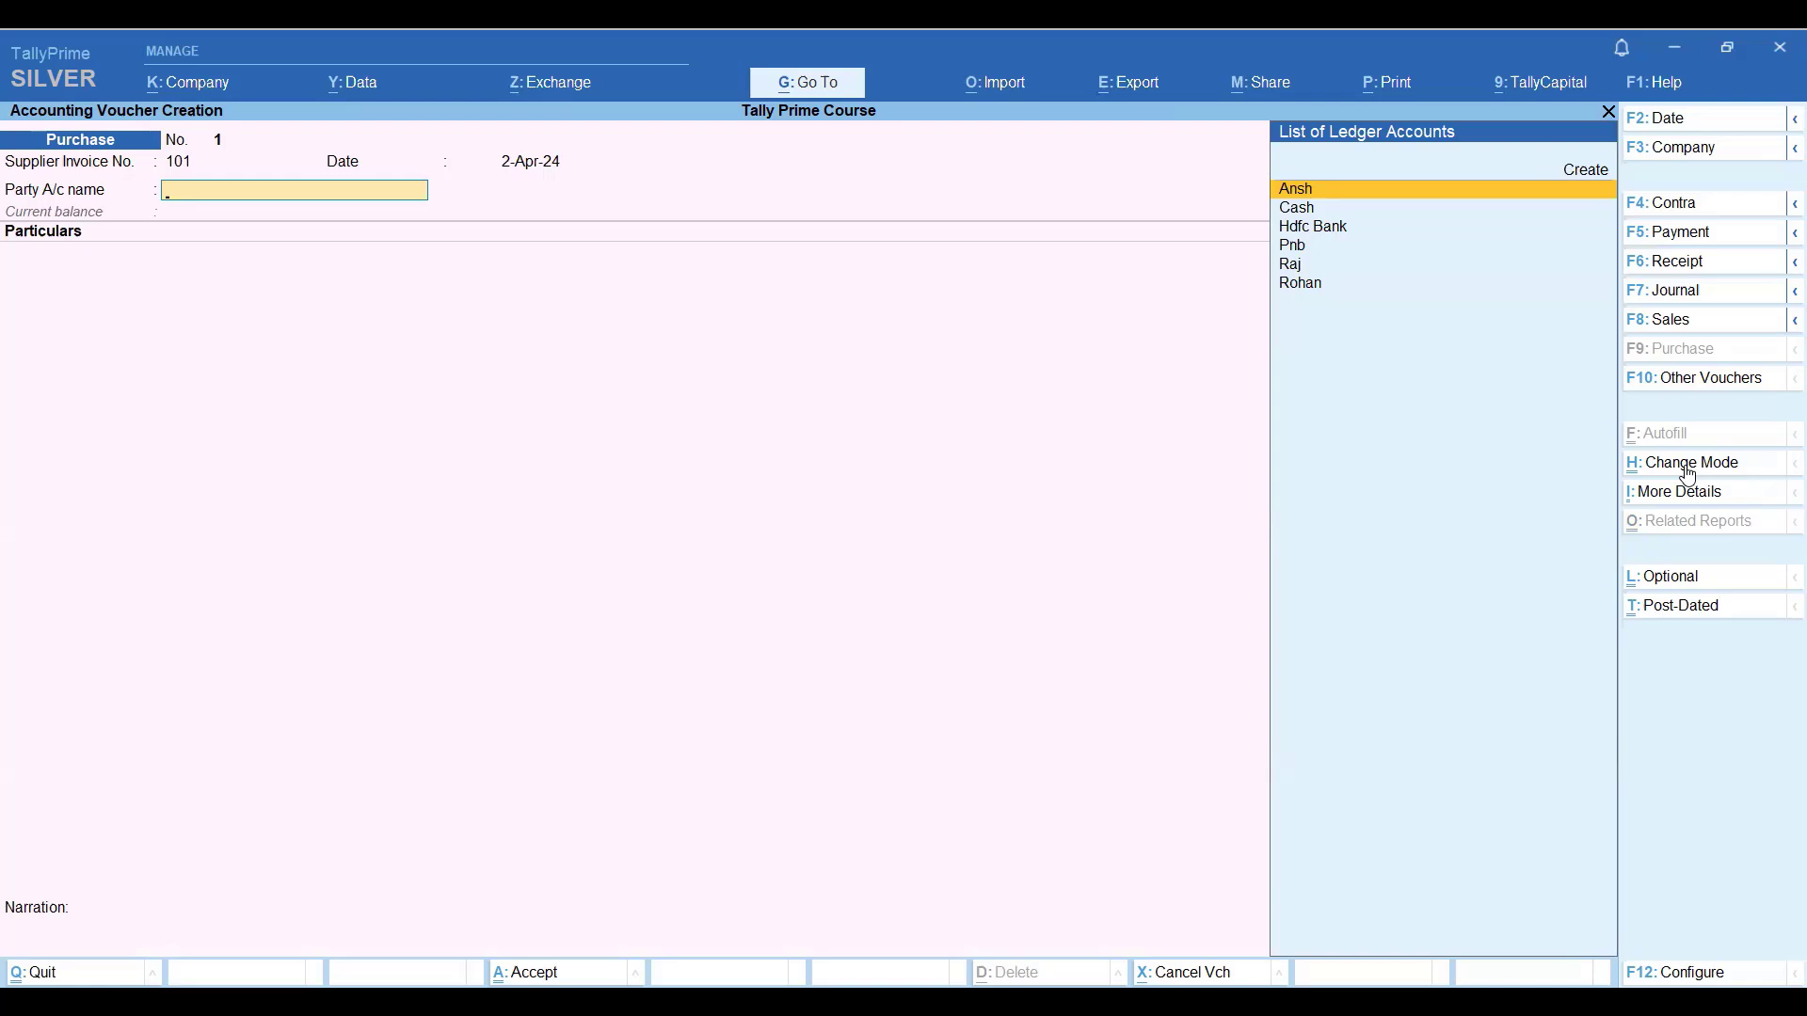
Choose Cash as the purchase voucher's party account and accept the default receipt and party details.
key("Down")
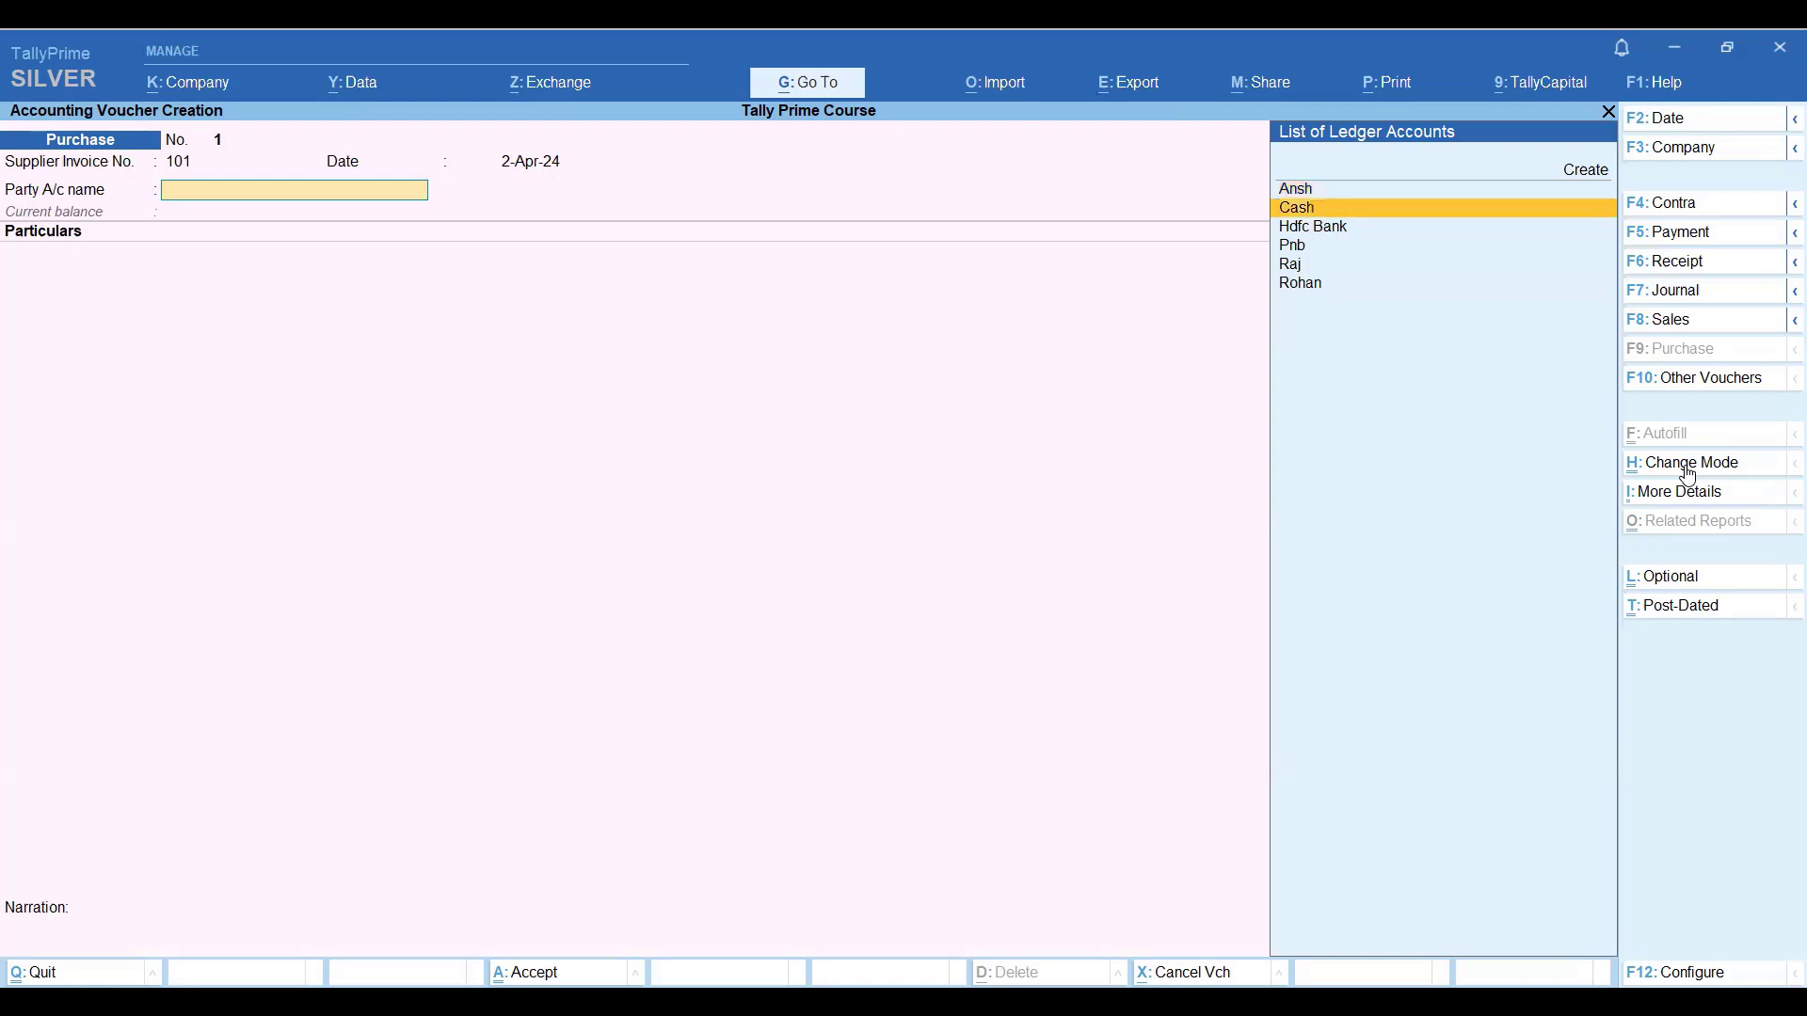
key("Return")
key("Return")
key("Return")
key("Return")
key("Return")
key("Return")
key("Return")
key("Return")
key("Return")
key("Return")
key("Return")
key("Return")
key("Return")
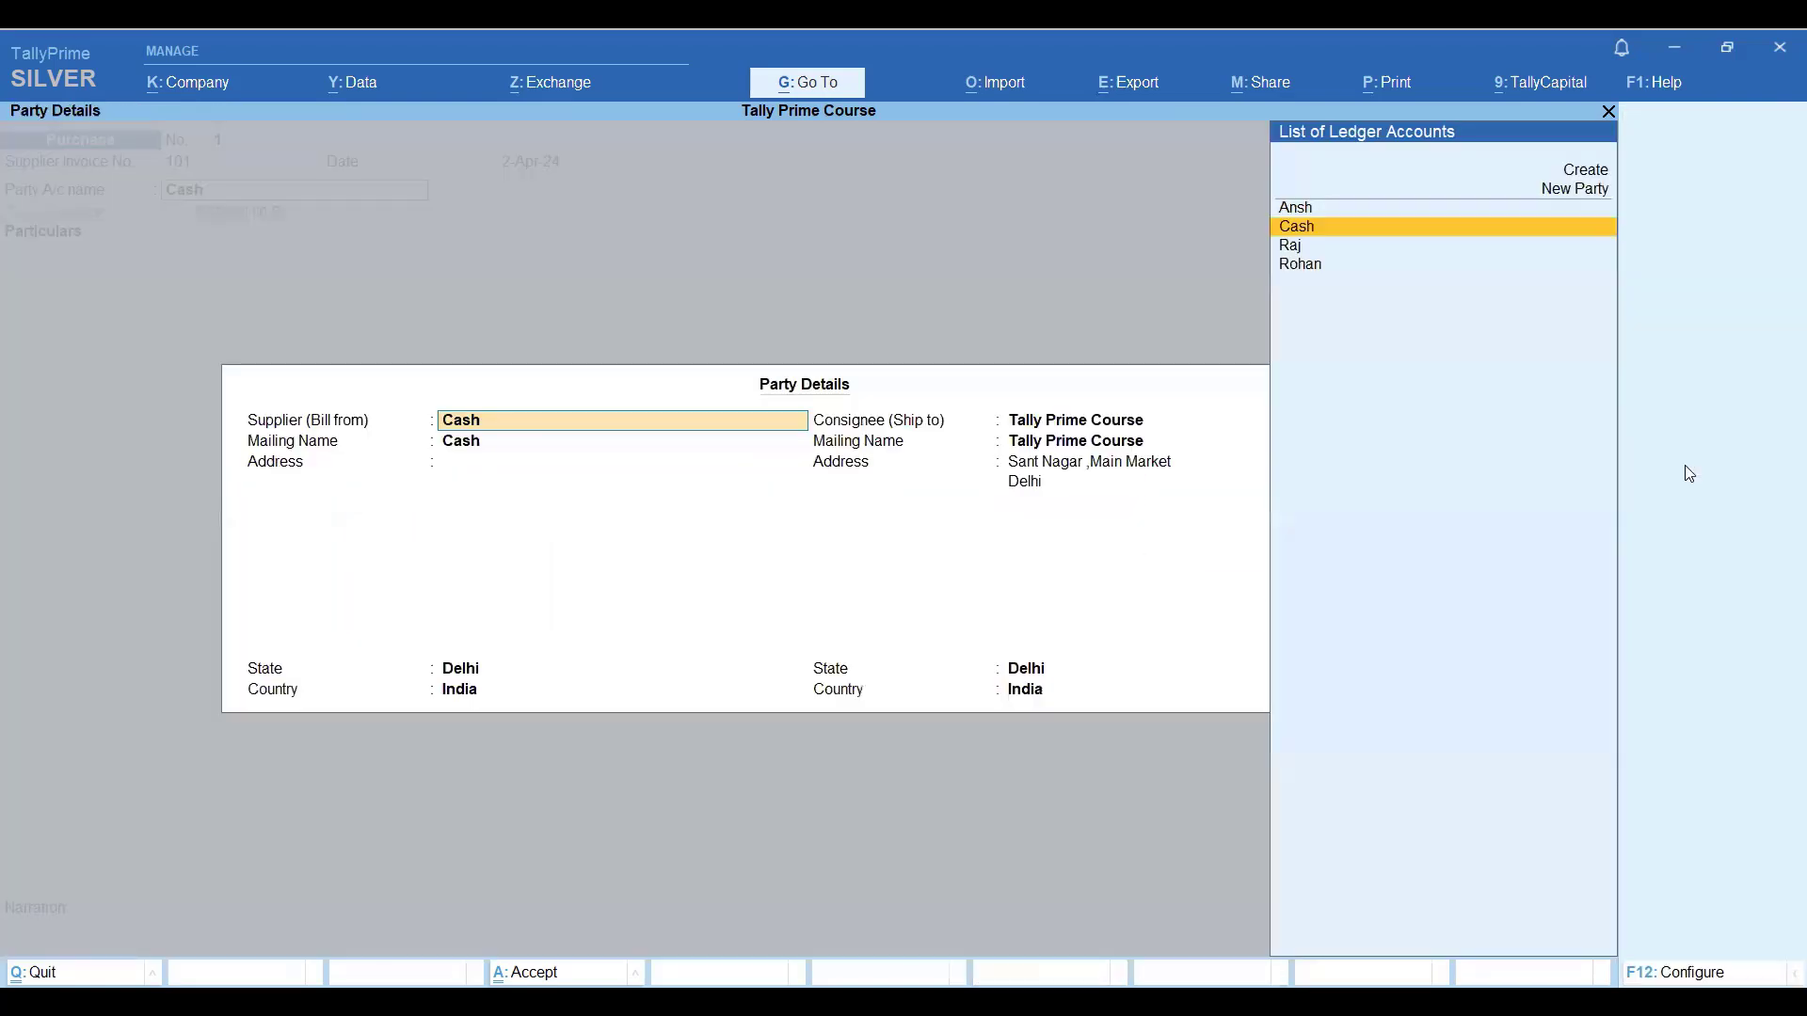
key("Return")
key("Return")
key("Return")
key("Return")
key("Return")
key("Return")
key("Return")
key("Return")
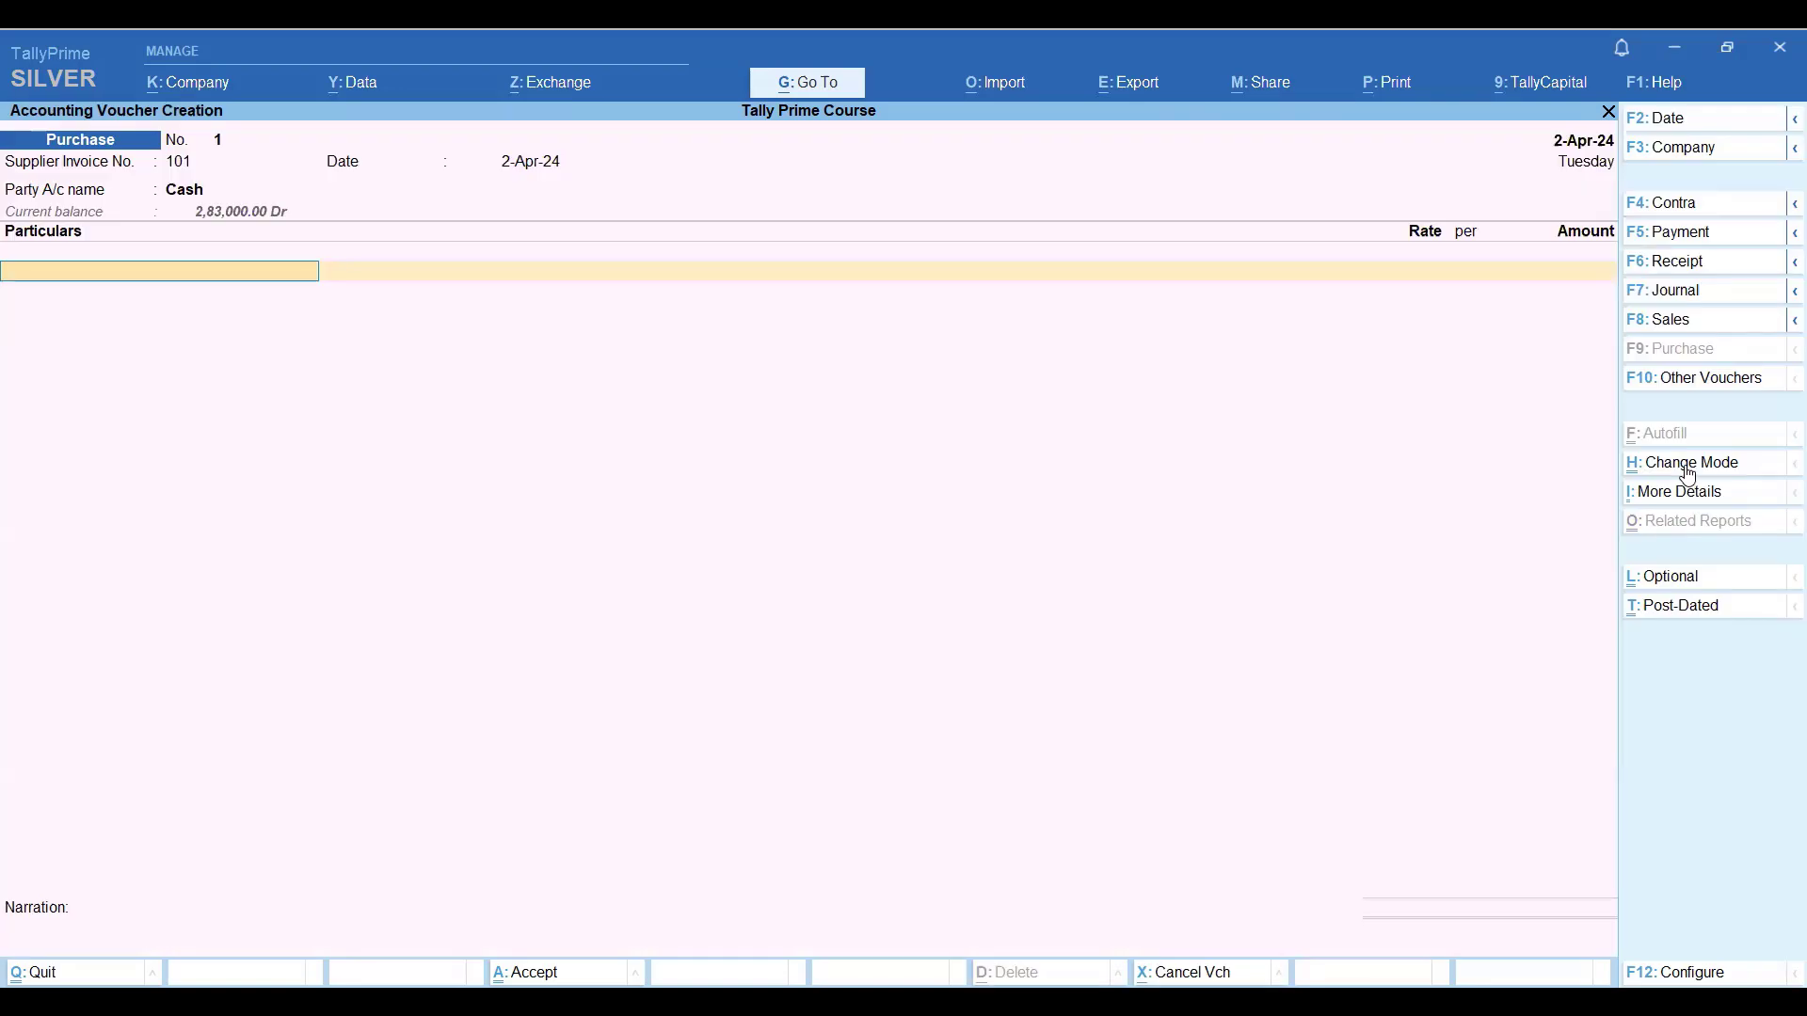
Add the Purchase ledger with an amount of 10,000 and save the voucher without a narration.
type("P")
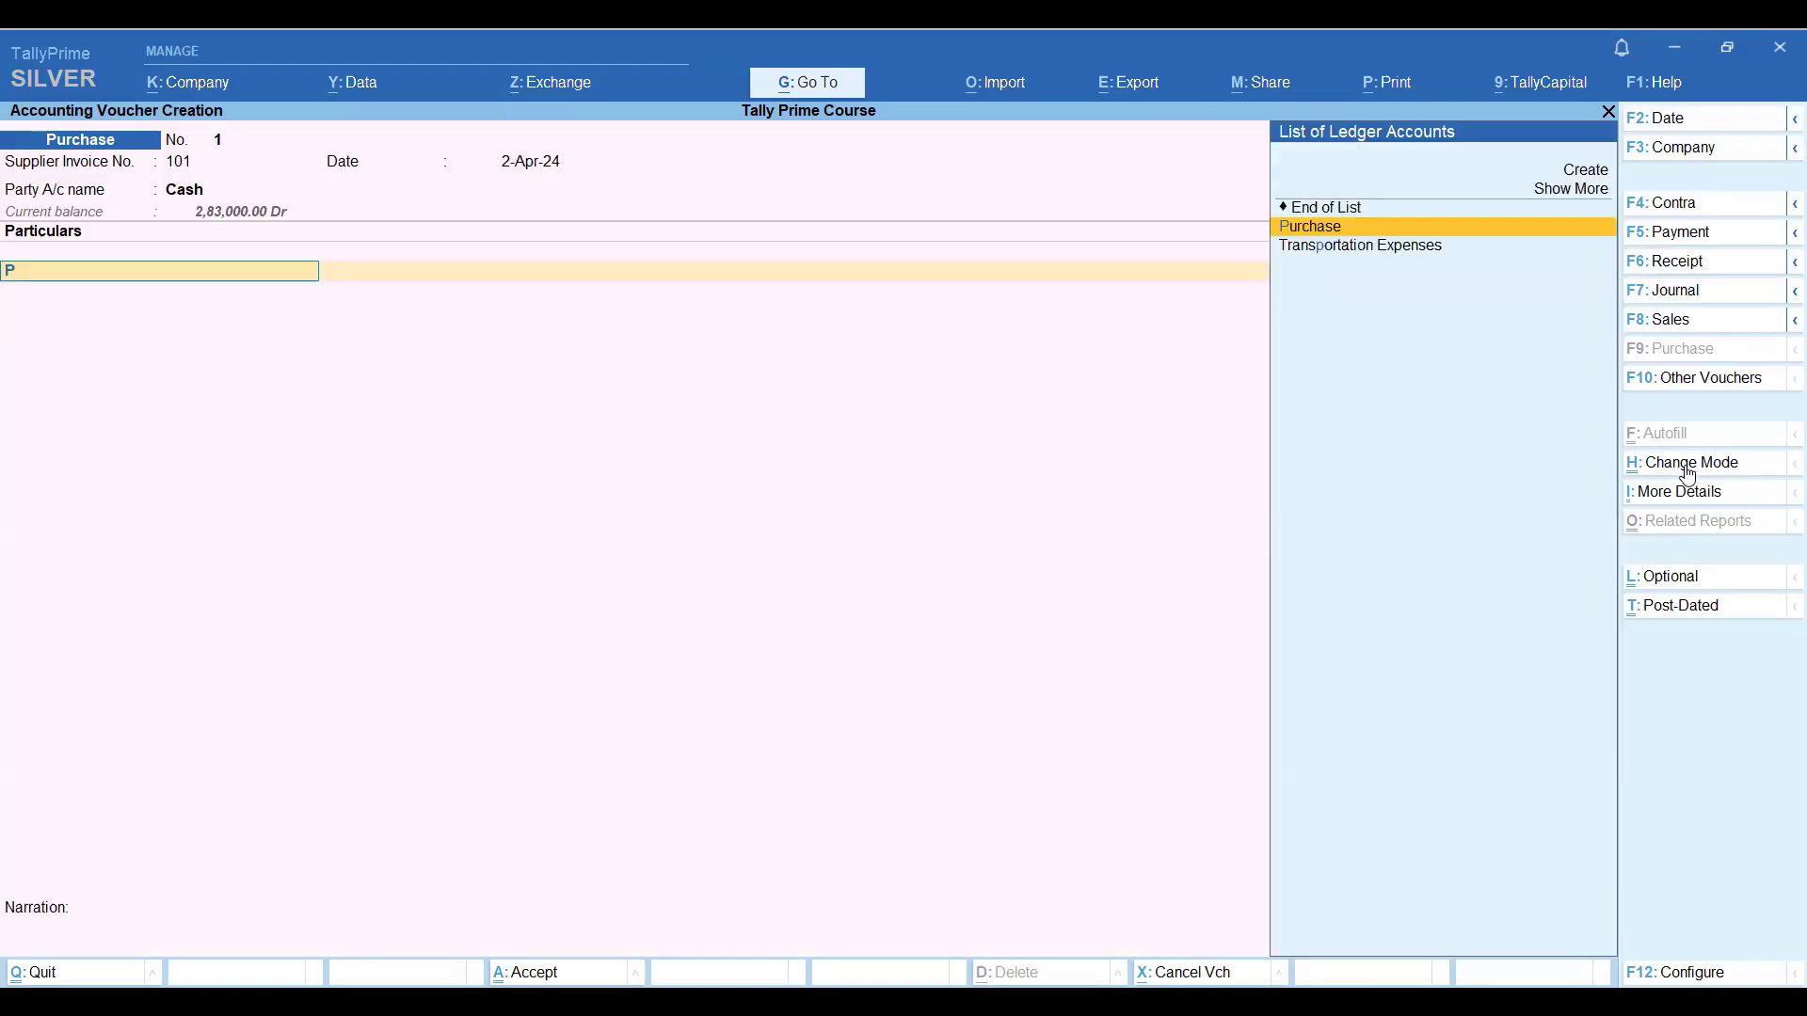
key("Return")
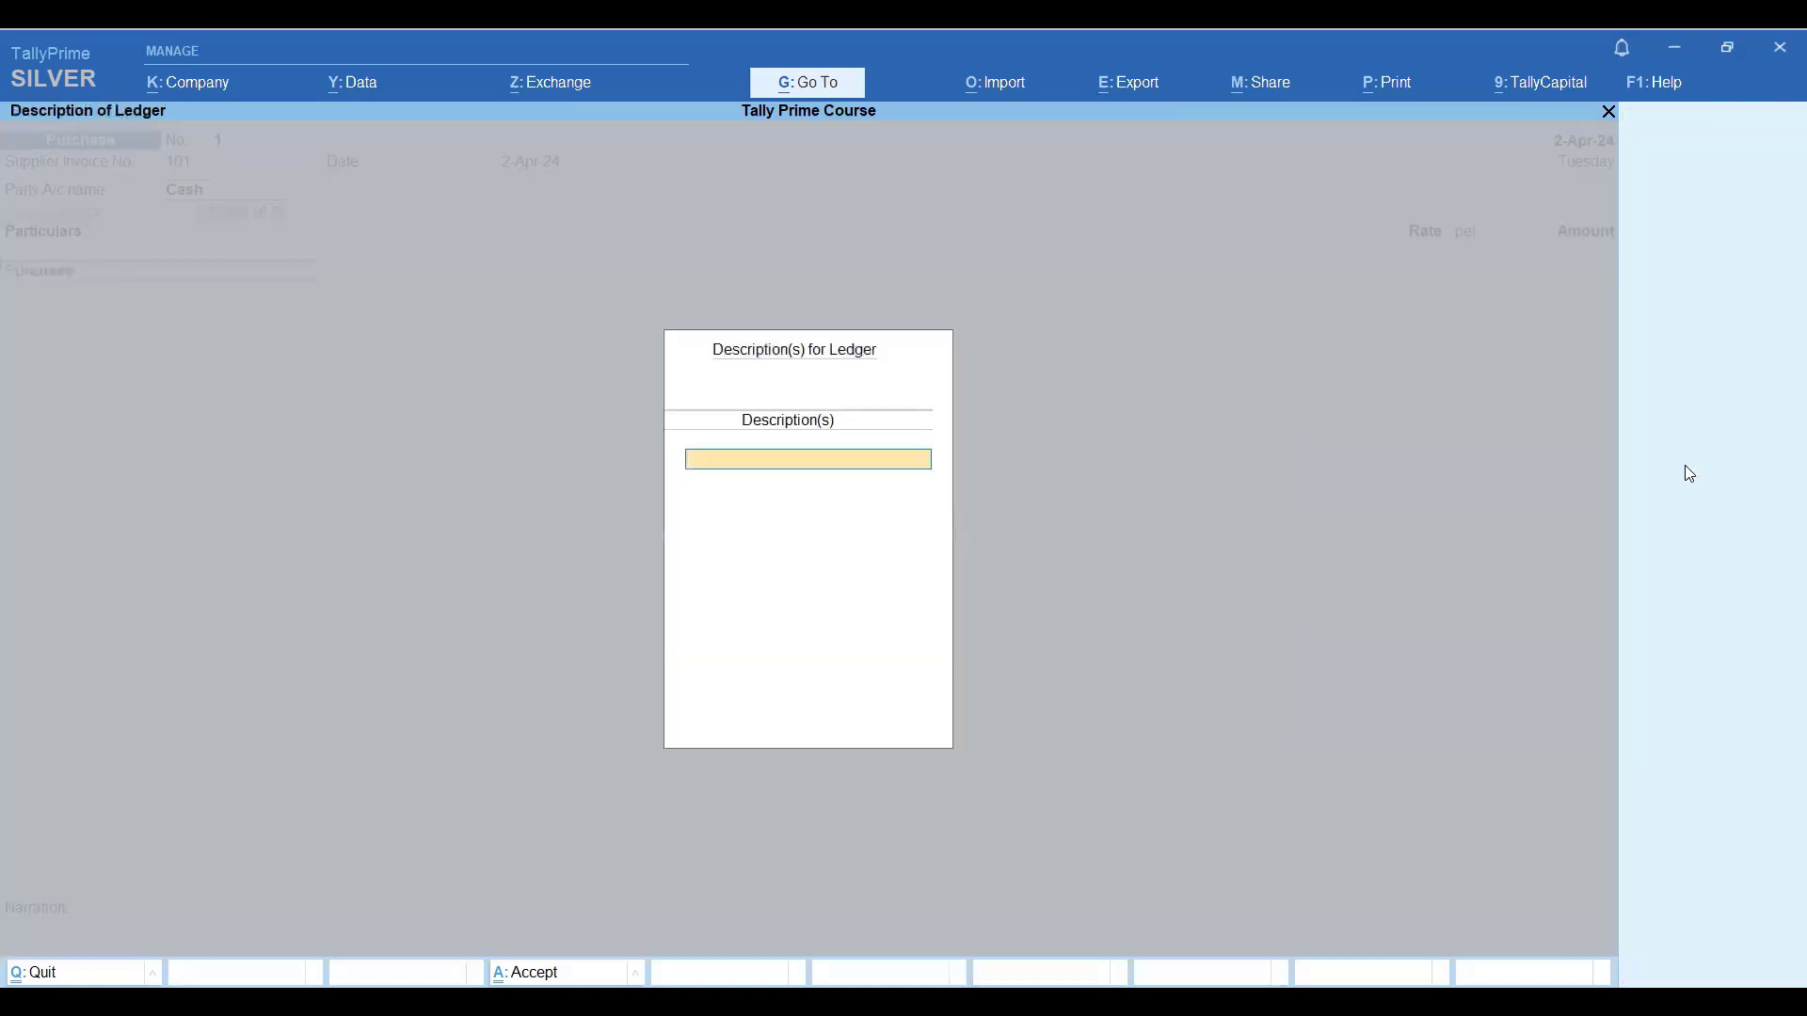
key("Return")
type("10000")
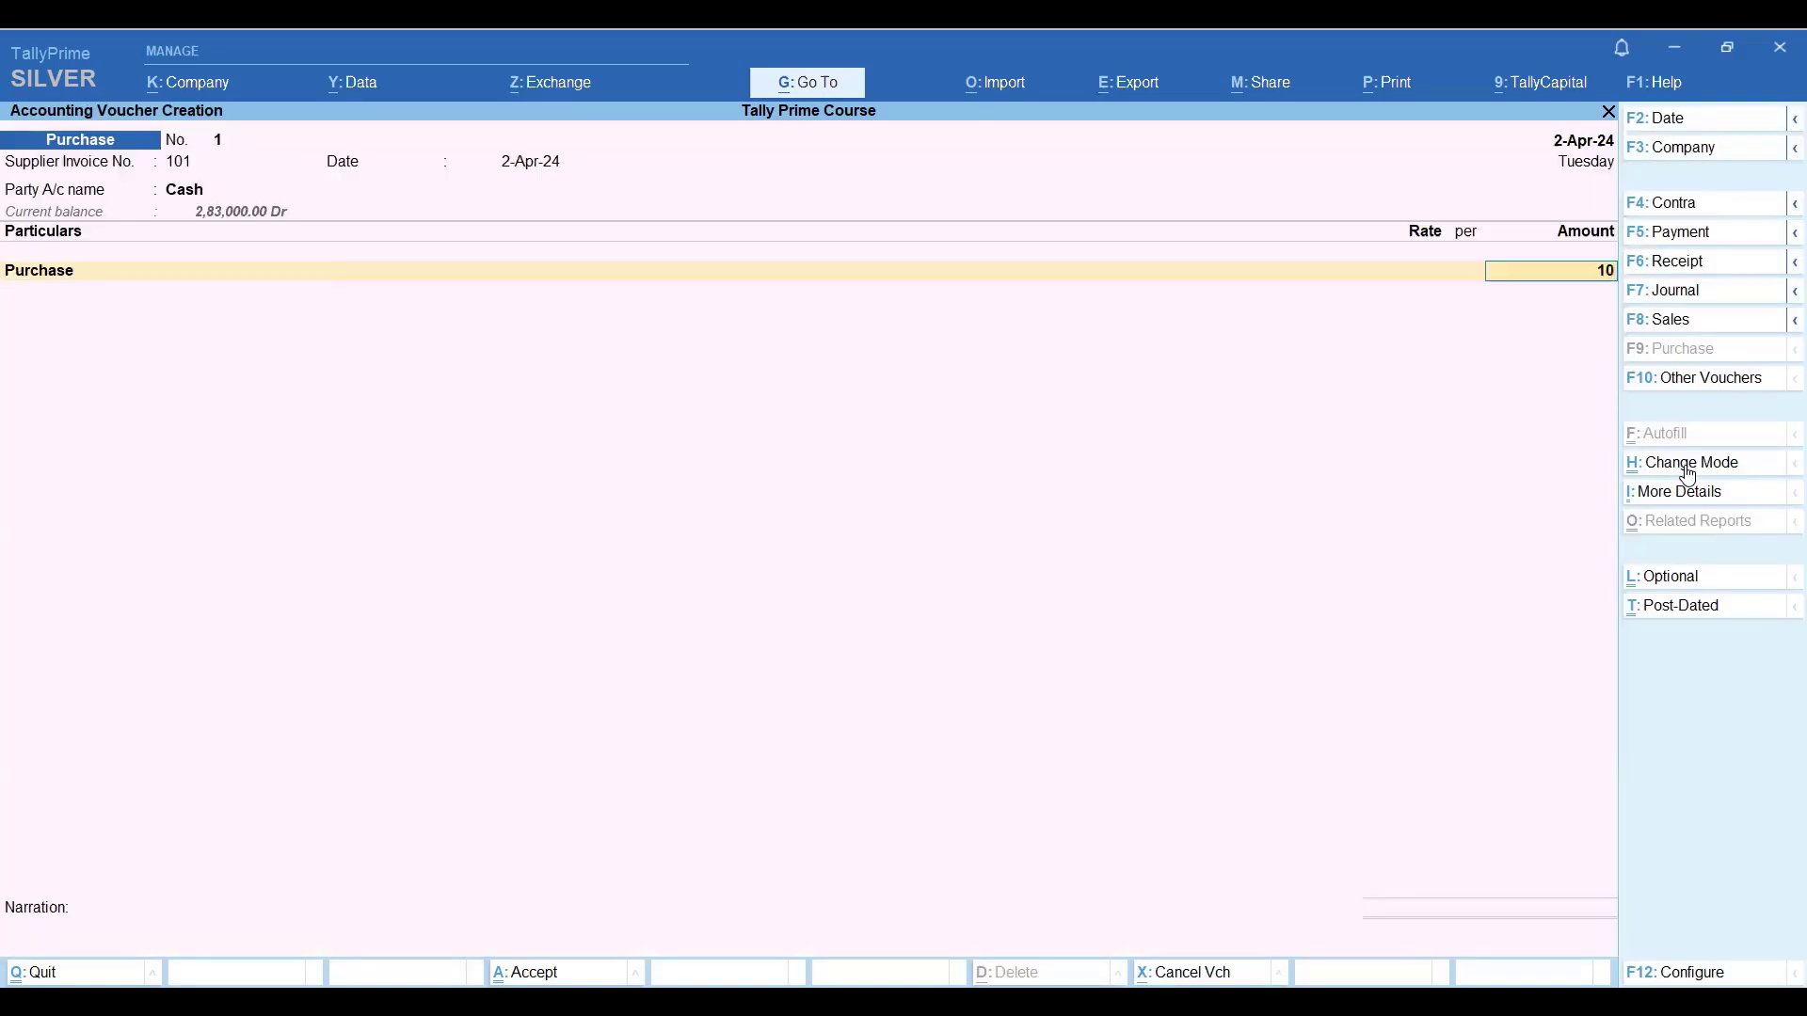
key("Return")
key("Return")
key("Return")
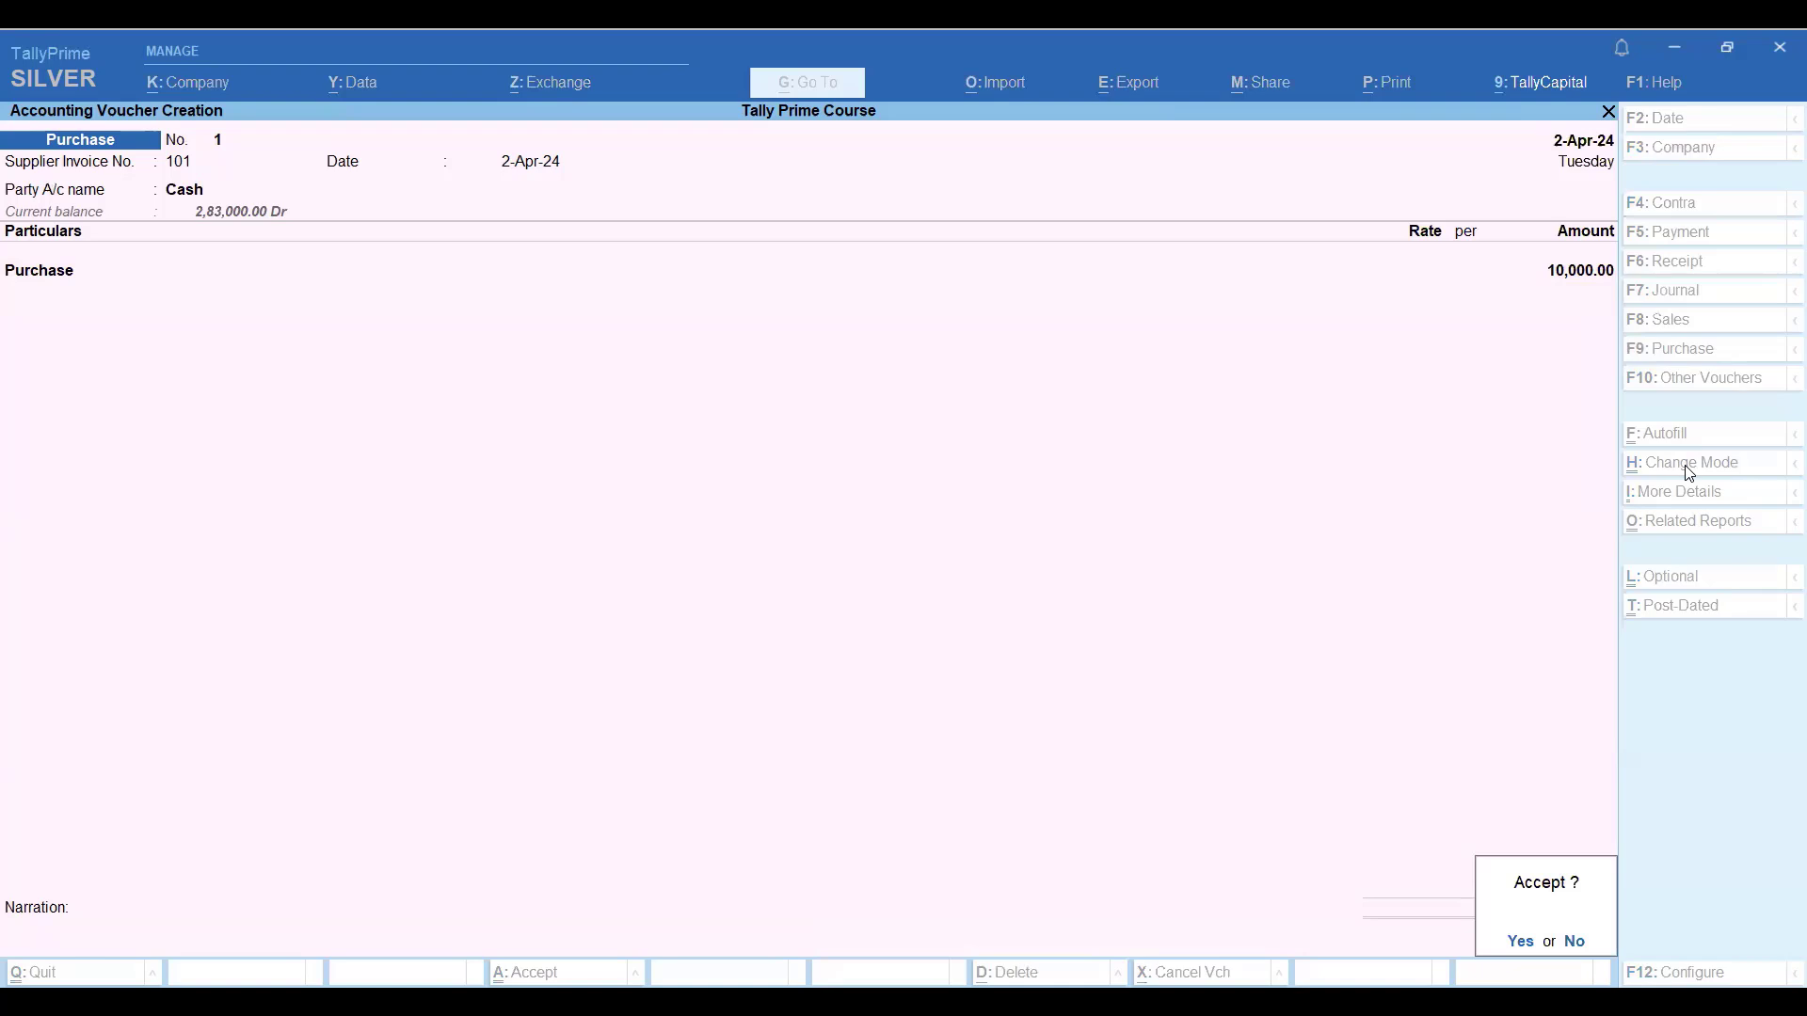
key("Return")
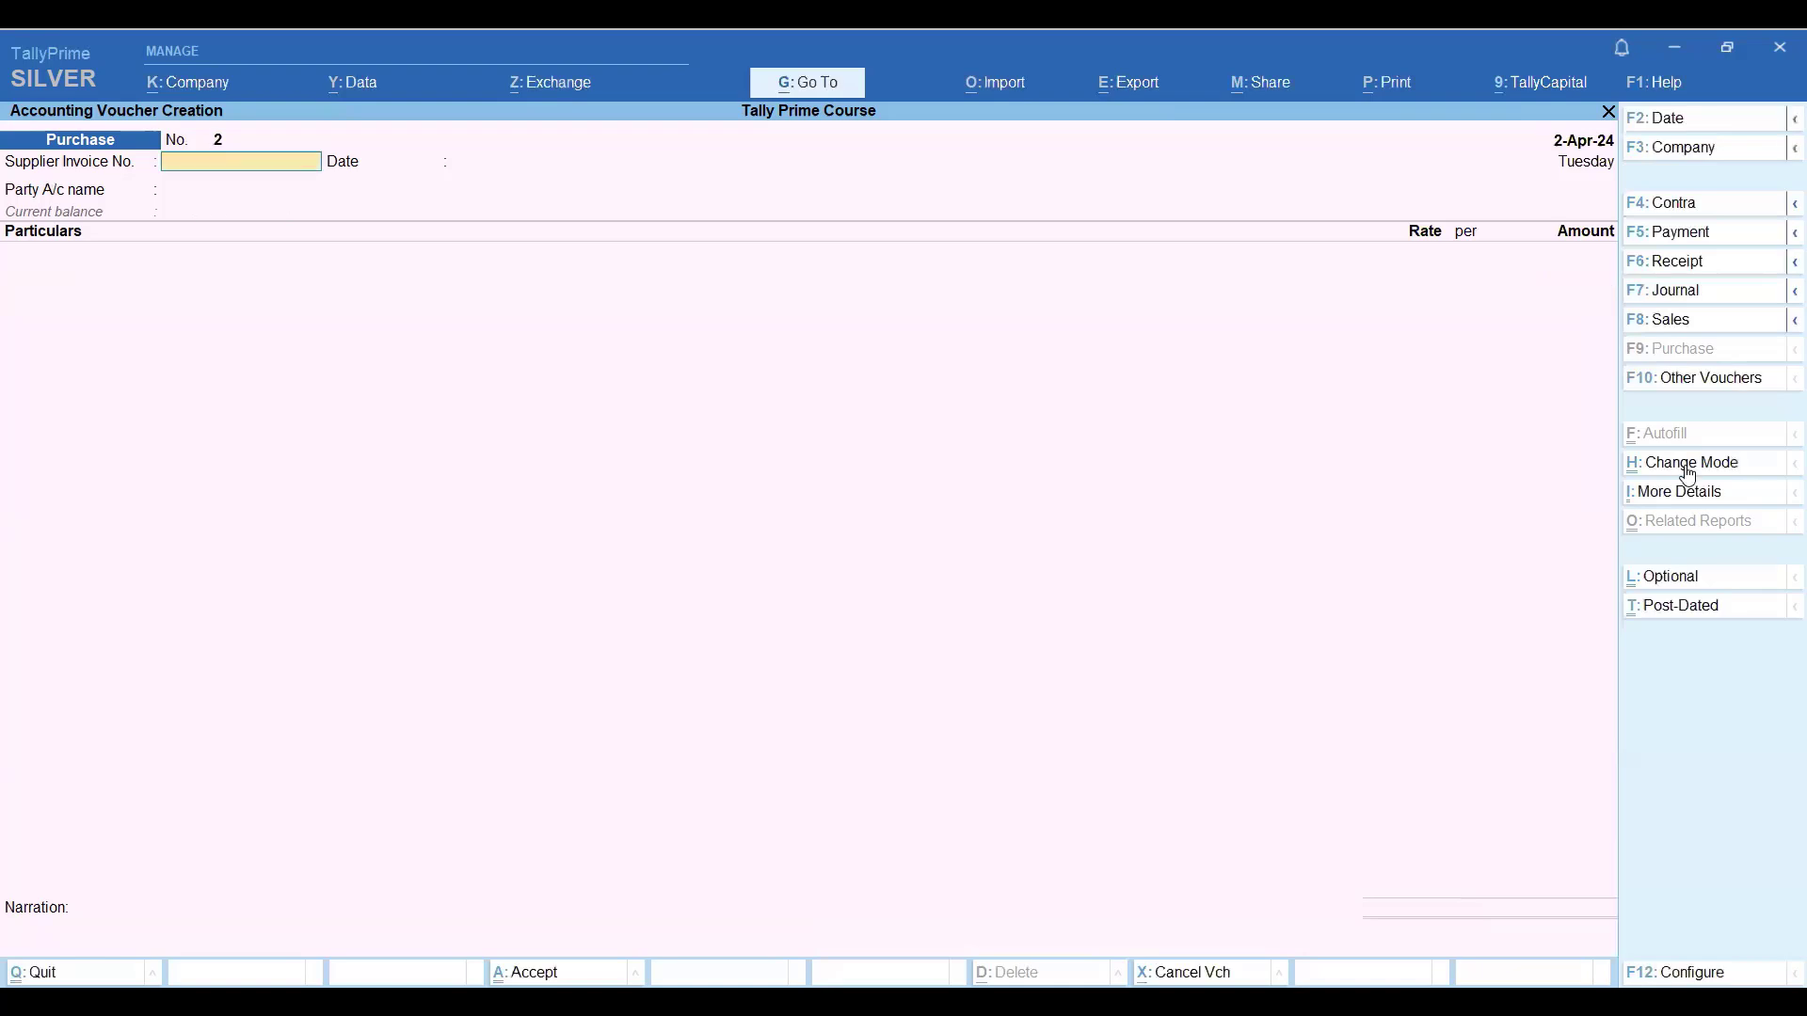
Enter supplier invoice number 102 dated 2-Apr-24 and choose the first listed ledger as party, keeping the default receipt and party details.
type("102")
key("Return")
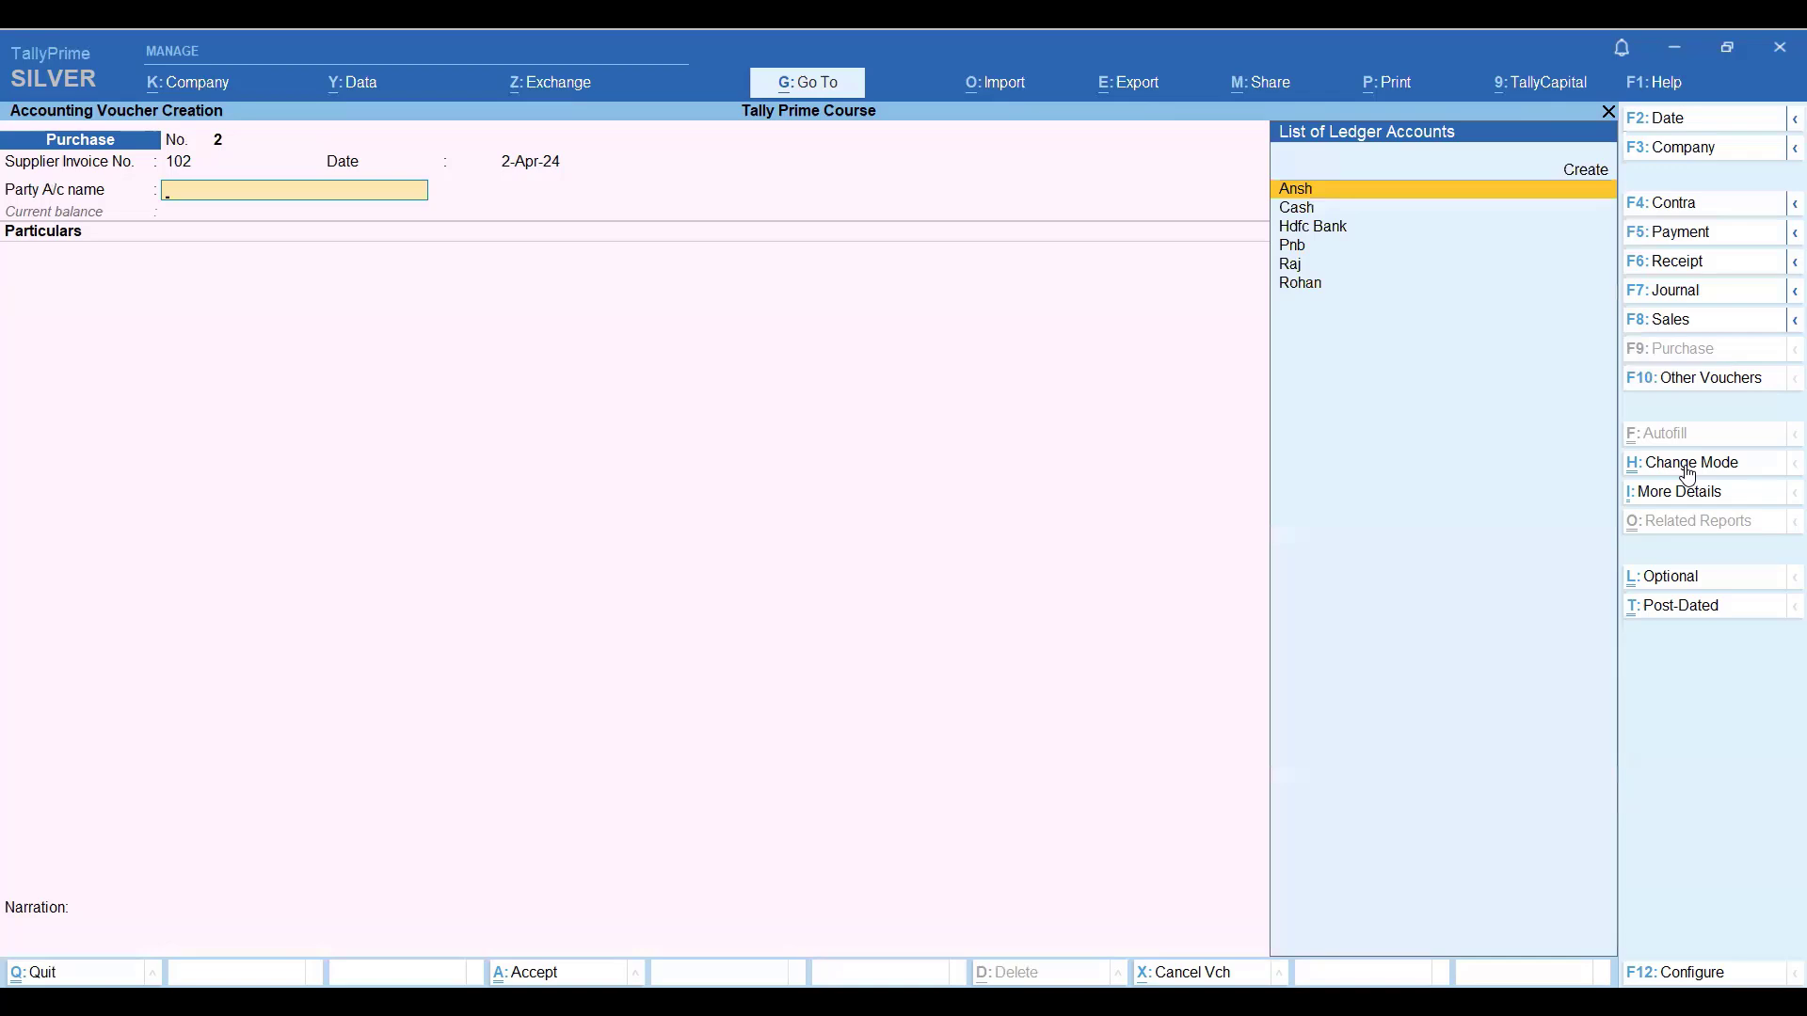
key("Return")
key("Return")
key("Return")
key("Return")
key("Return")
key("Return")
key("Return")
key("Return")
key("Return")
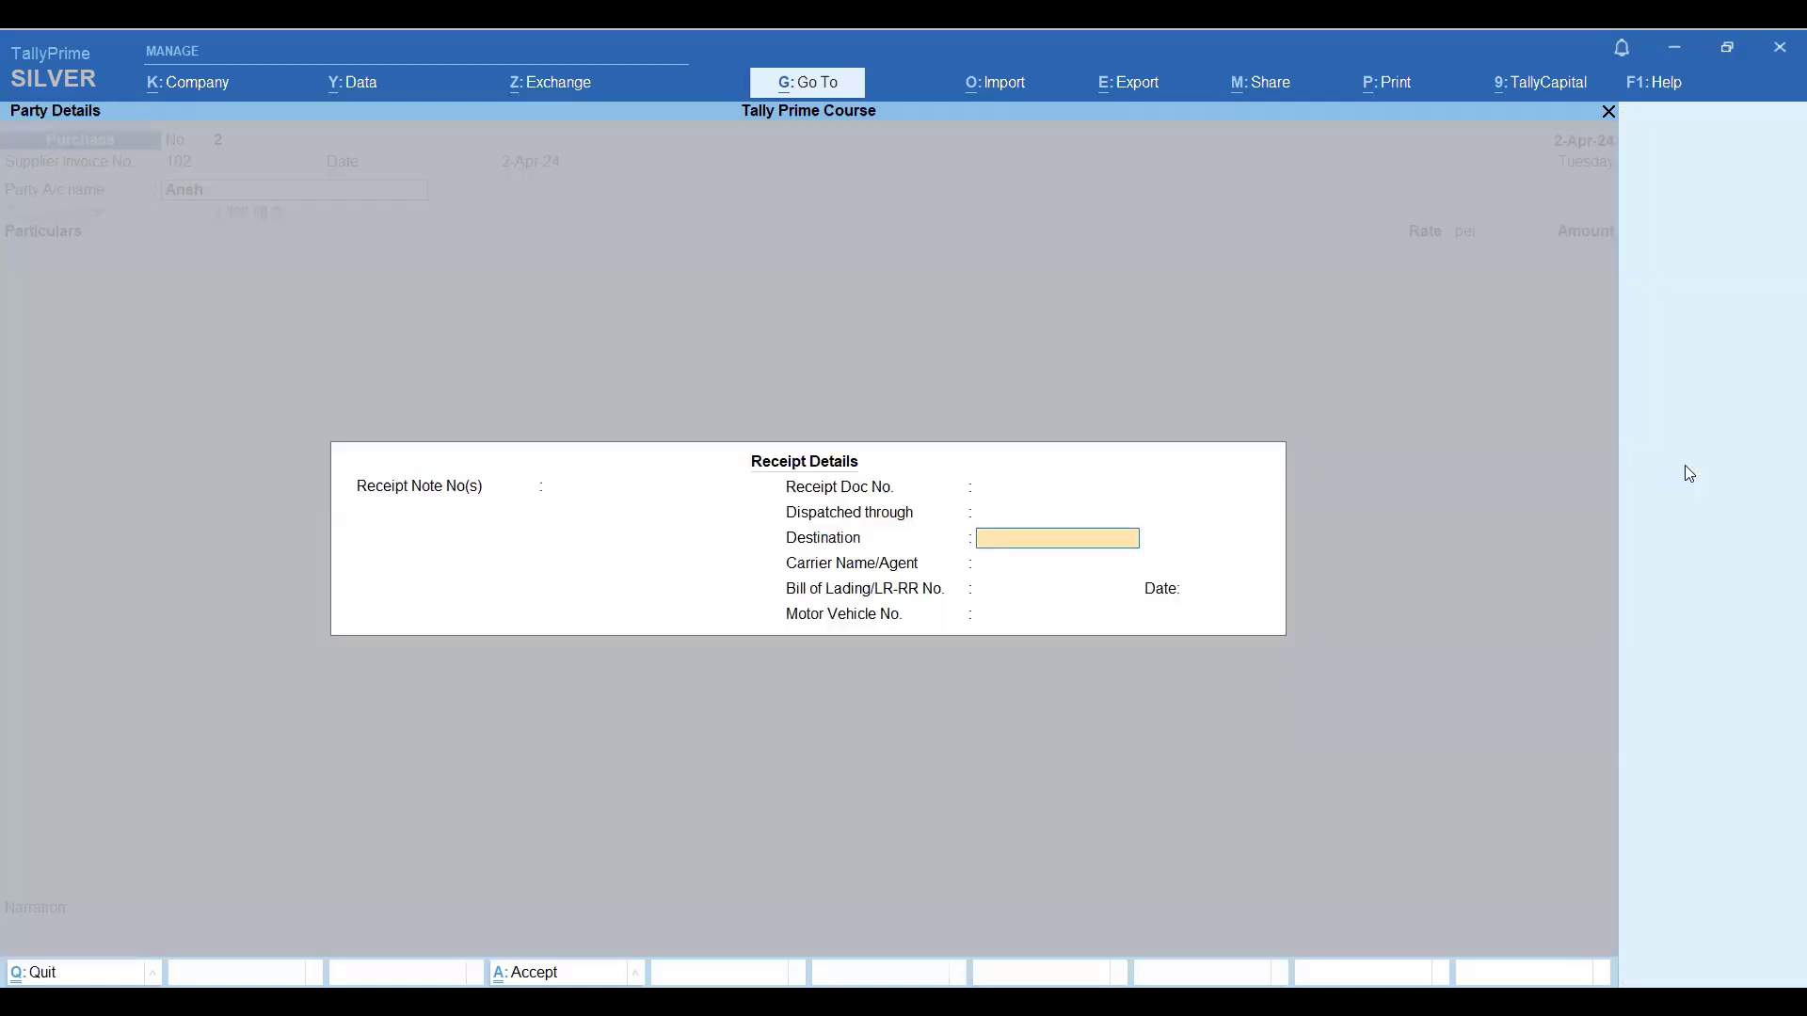
key("Return")
key("Return")
key("Return")
key("Return")
key("Return")
key("Return")
key("Return")
key("Return")
key("Return")
key("Return")
key("Return")
key("Return")
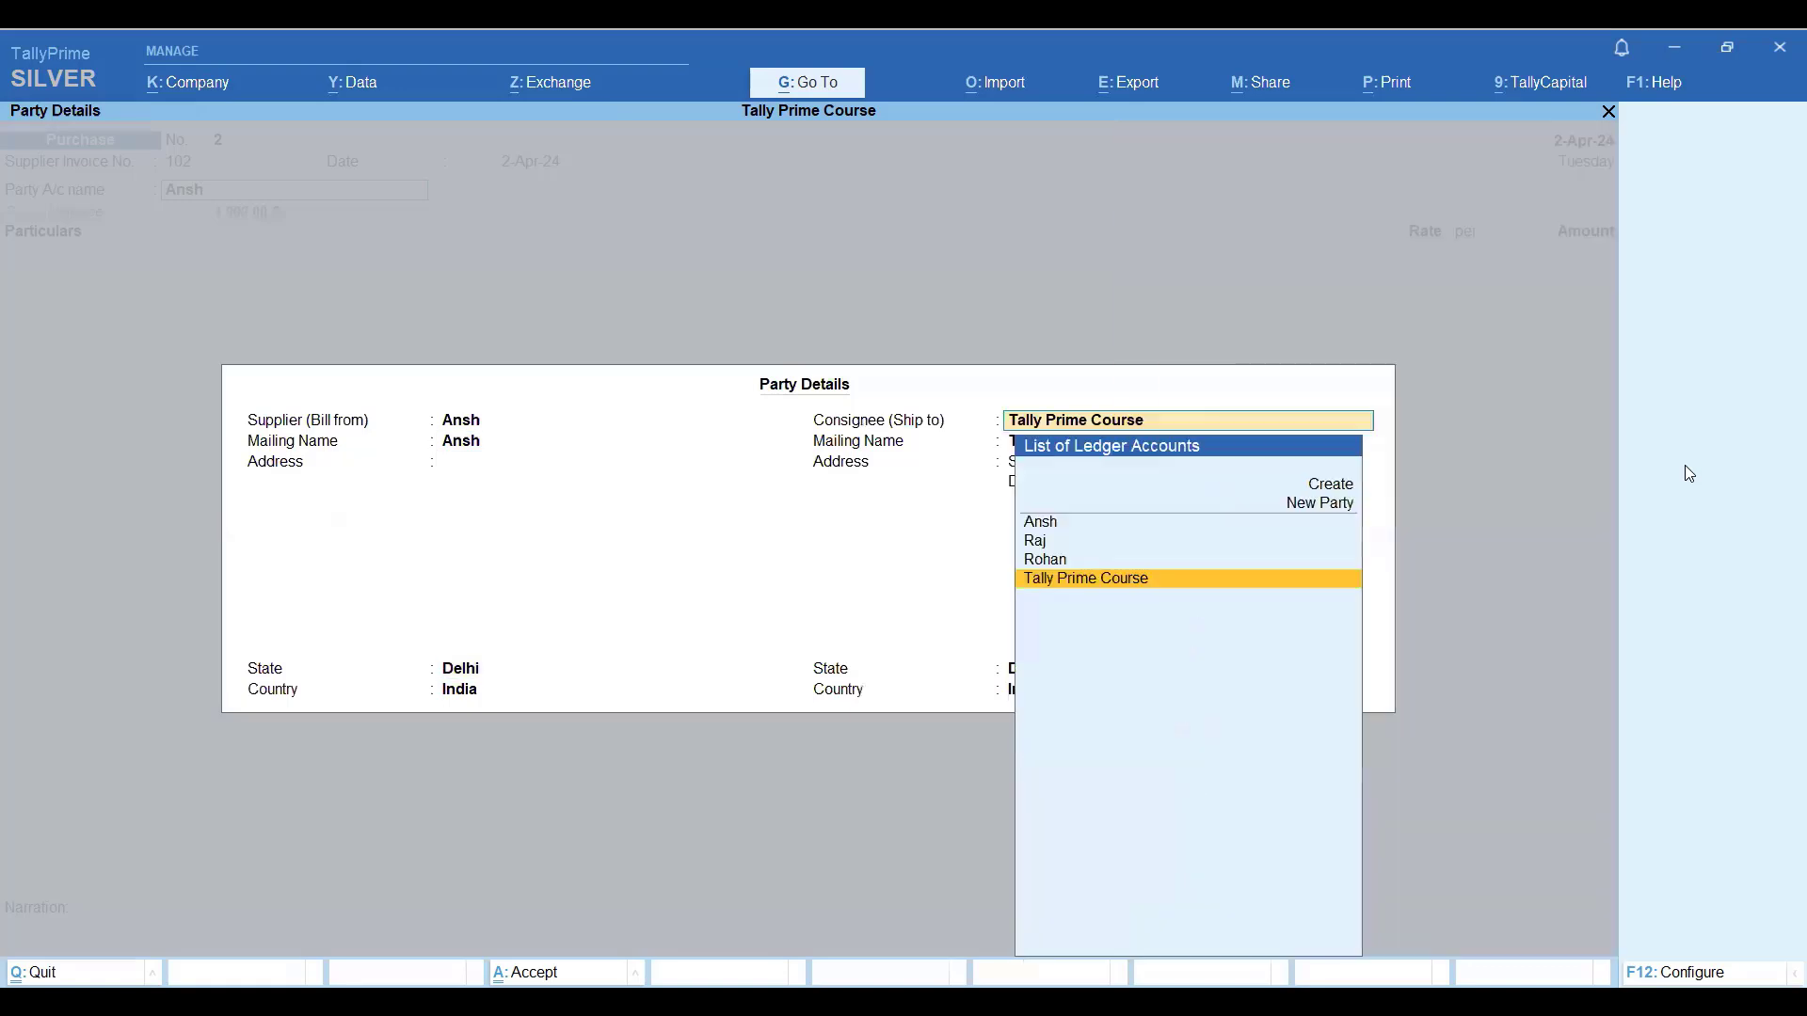
key("Return")
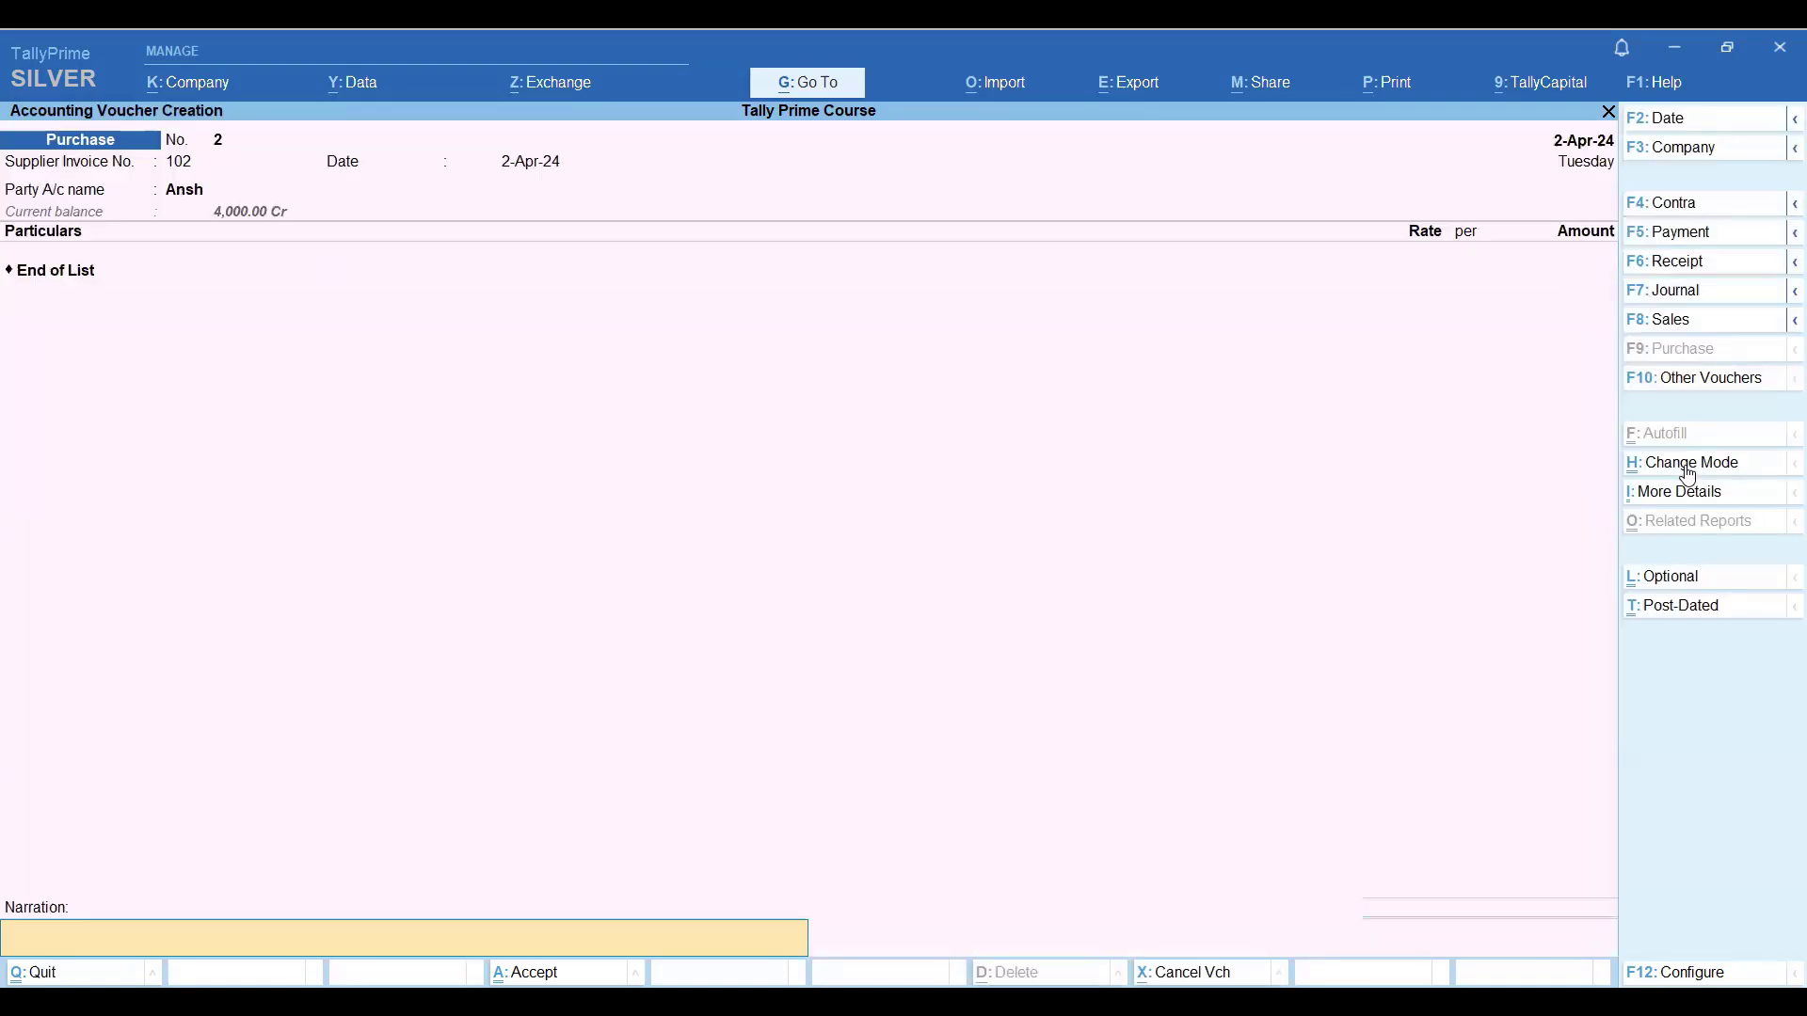
Return to the particulars and add the Purchase ledger with an amount of 5,000.
key("BackSpace")
key("BackSpace")
type("Pu")
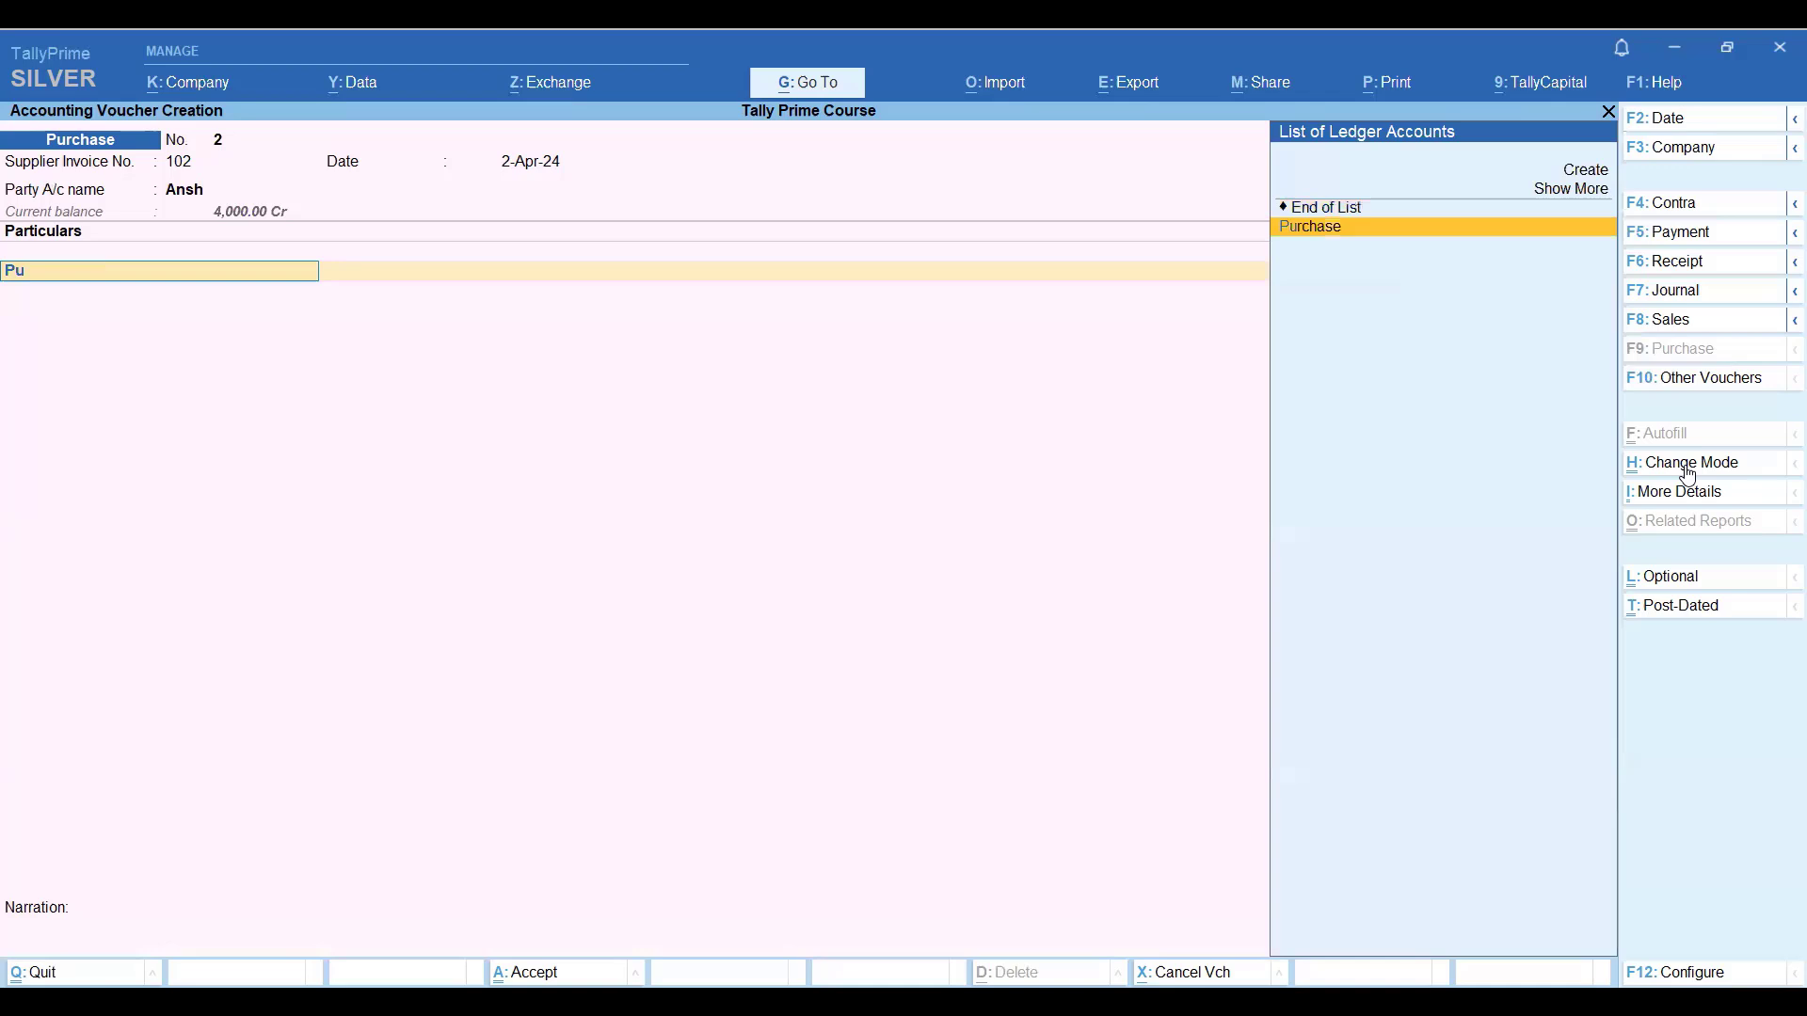
key("Return")
key("Return")
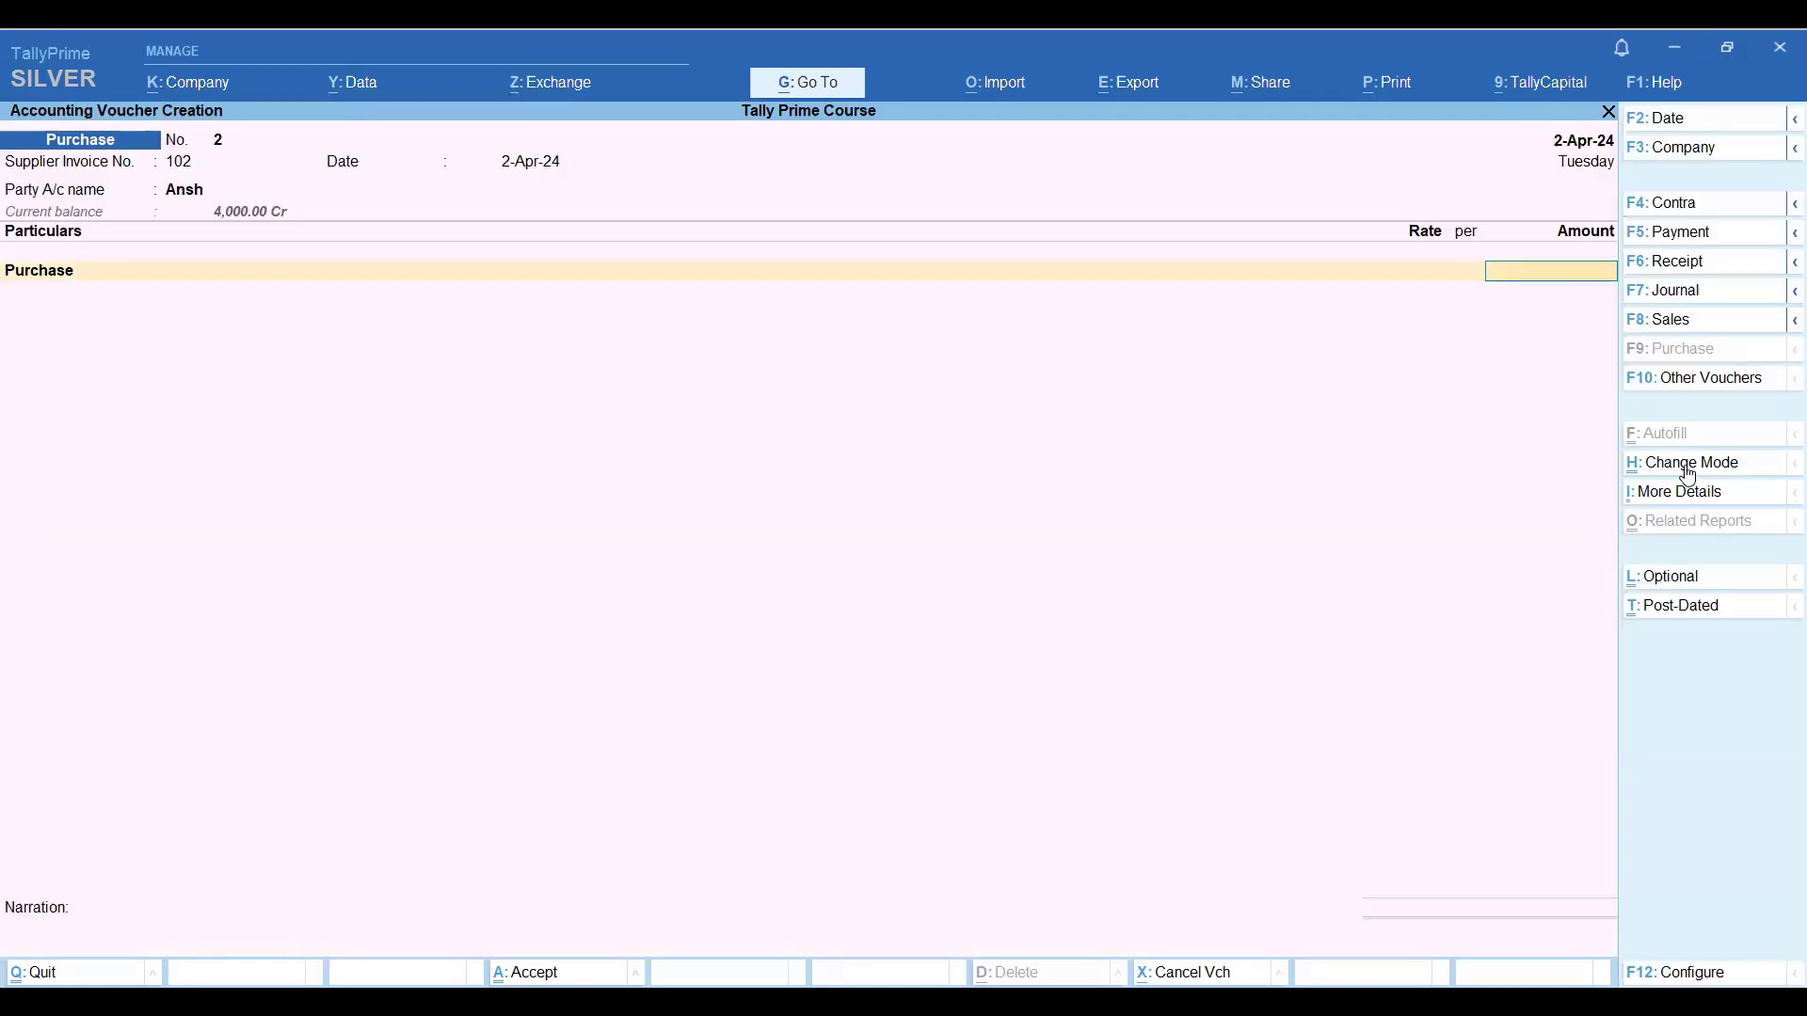
type("5000")
key("Return")
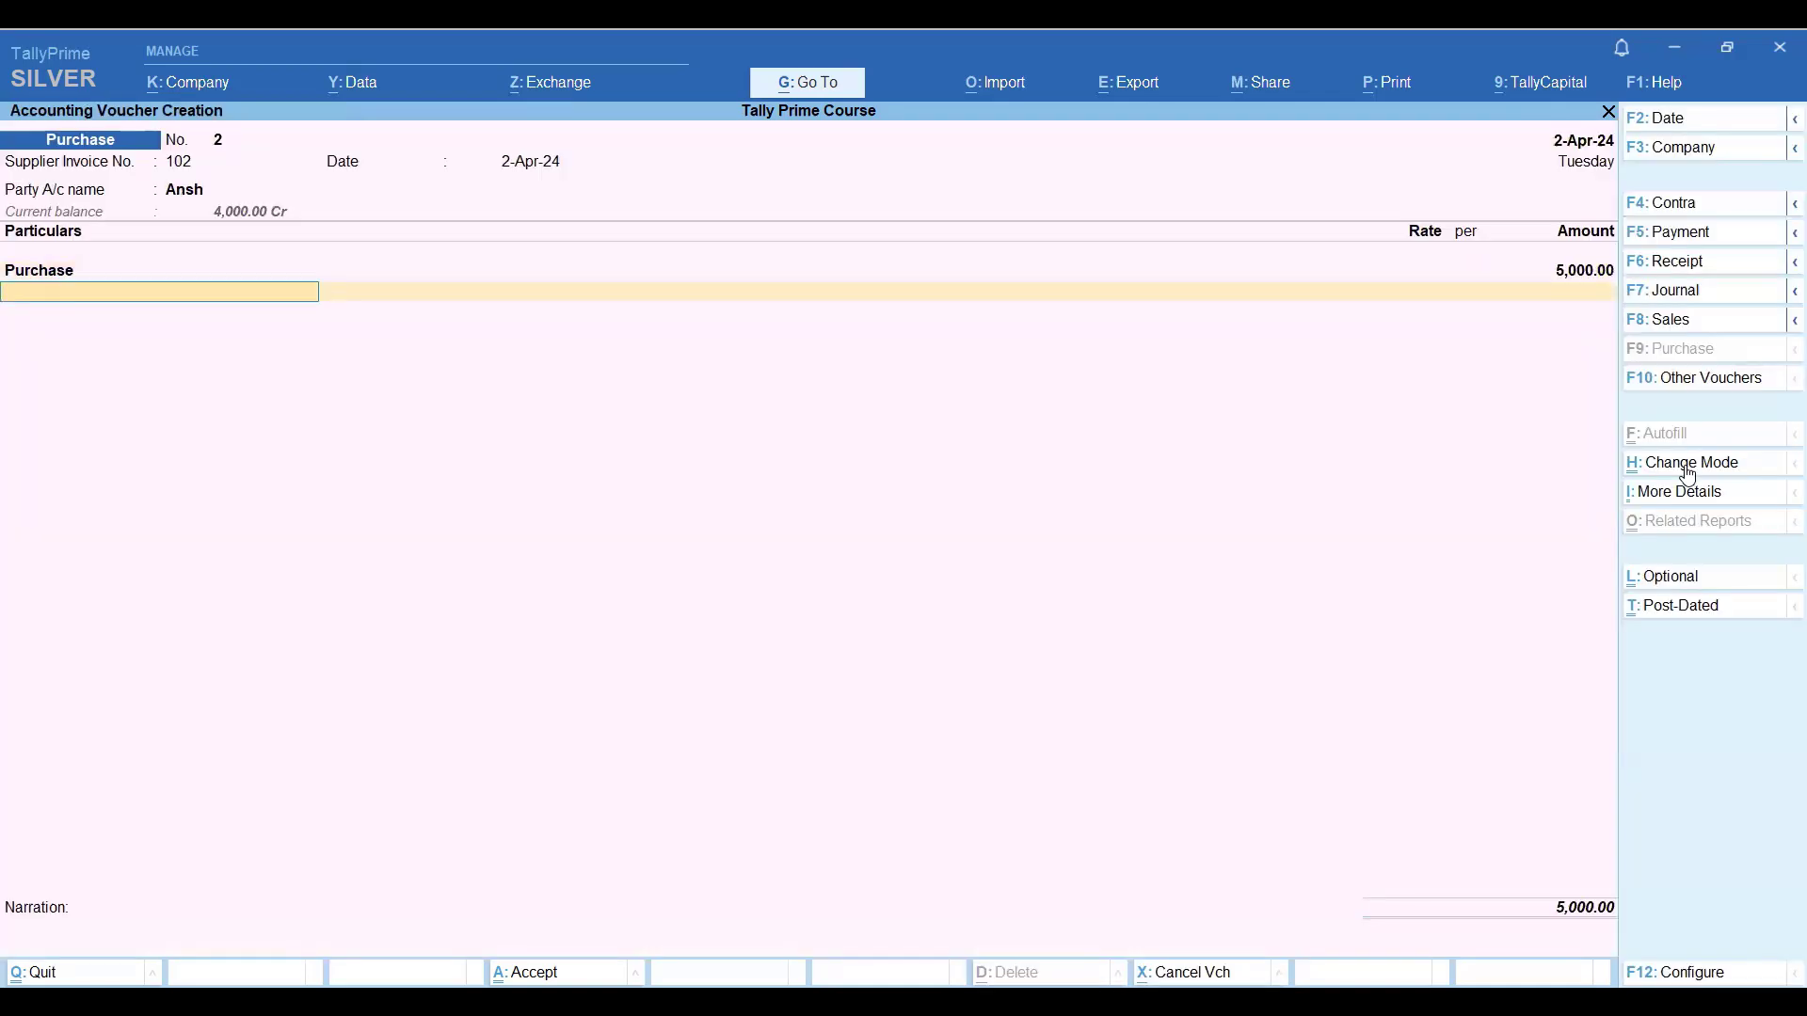
Allocate the 5,000 to bill reference New Ref 102 and save the credit purchase voucher without a narration.
key("Return")
key("Return")
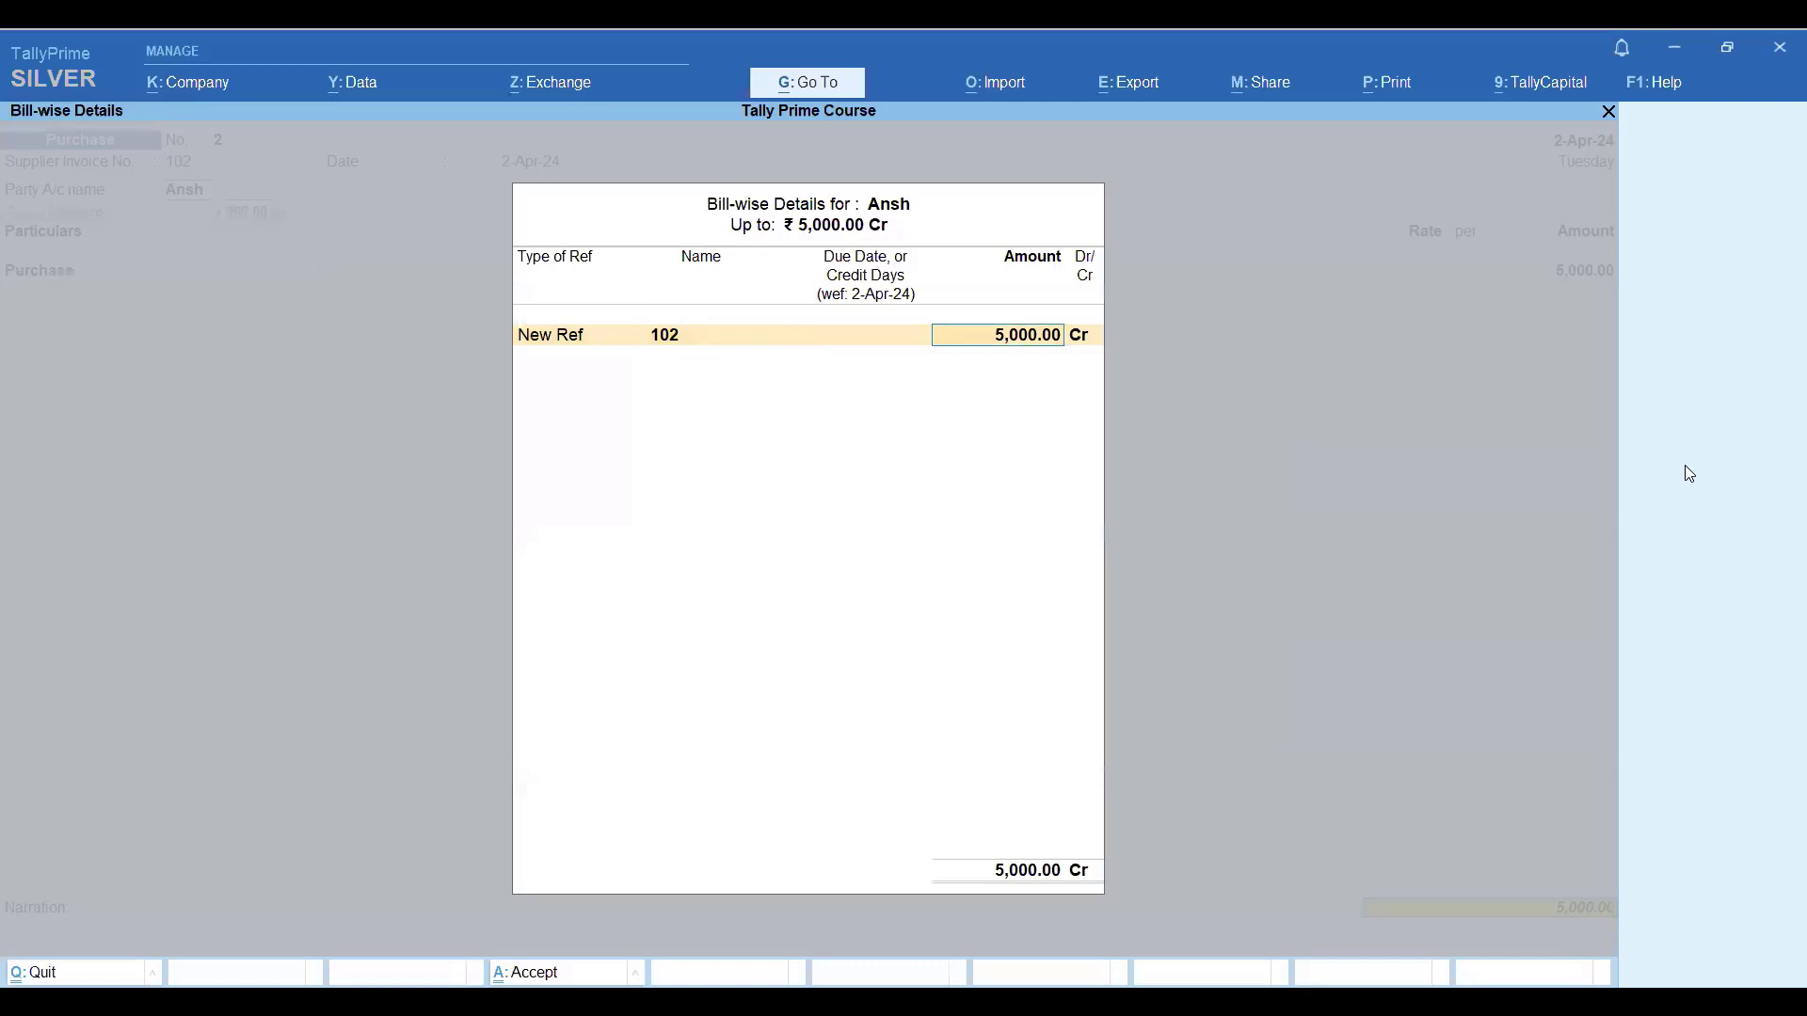
key("Return")
key("Return")
key("Return")
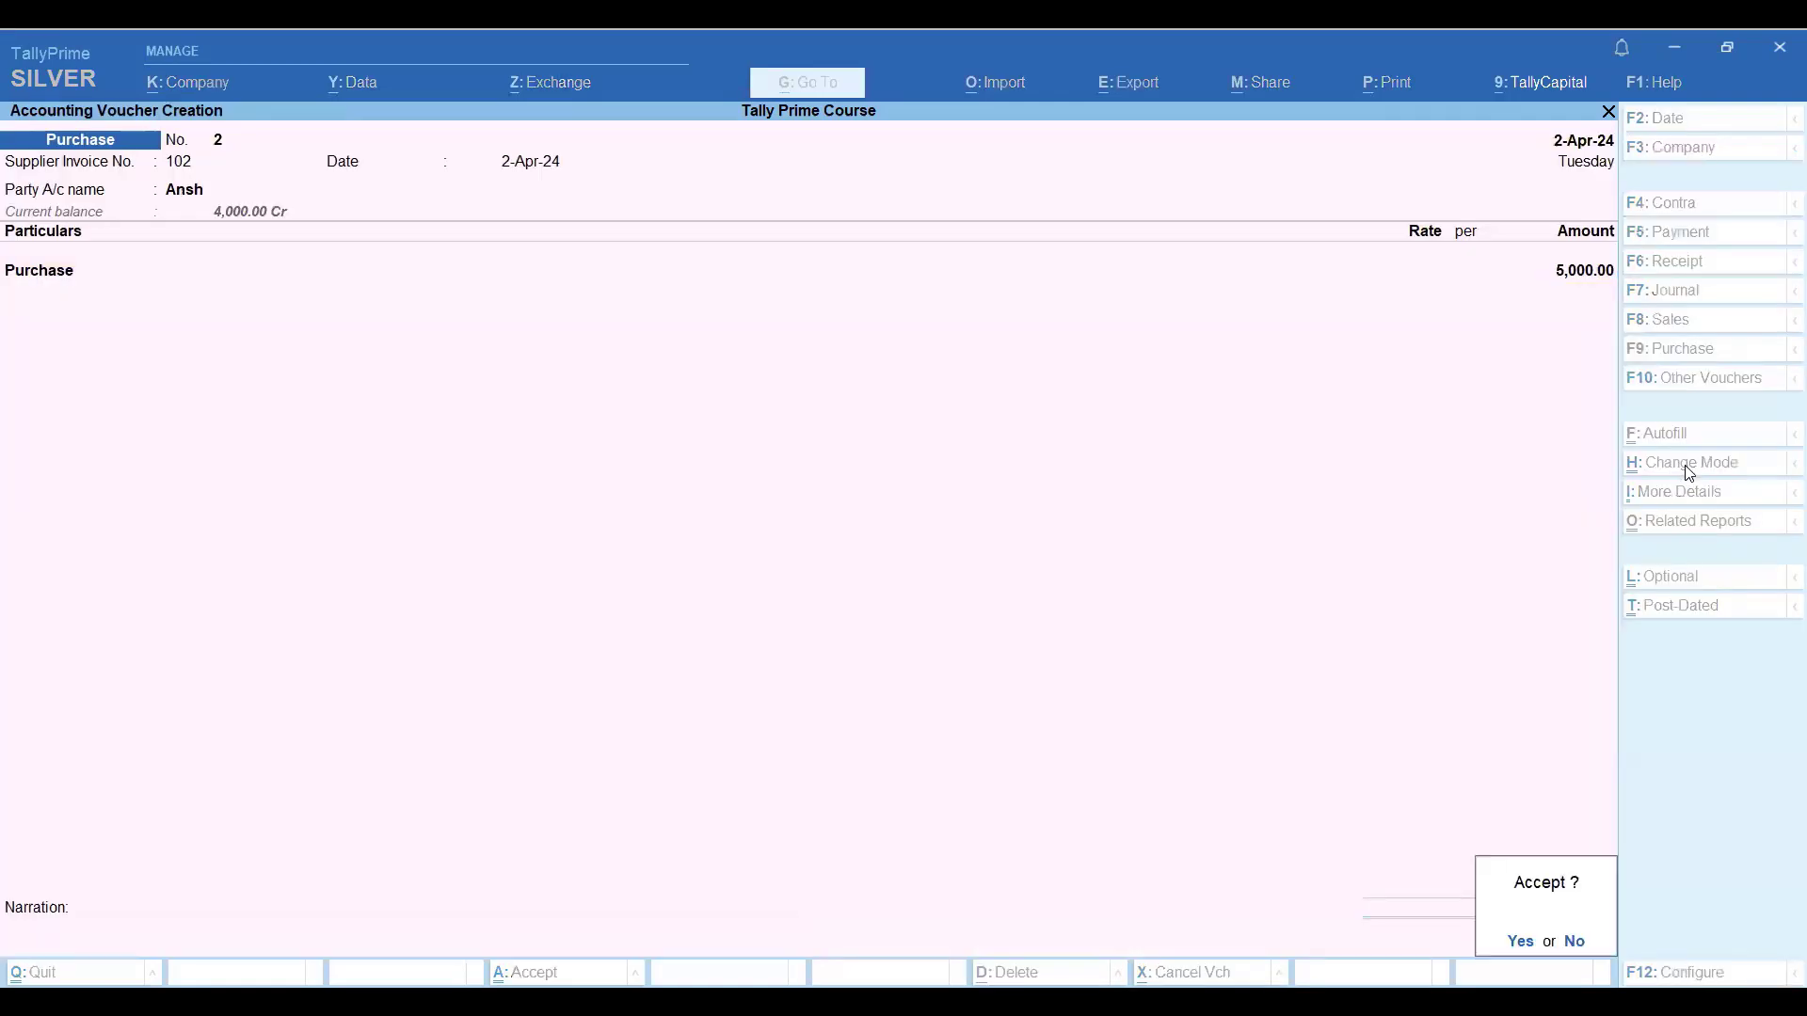
key("Return")
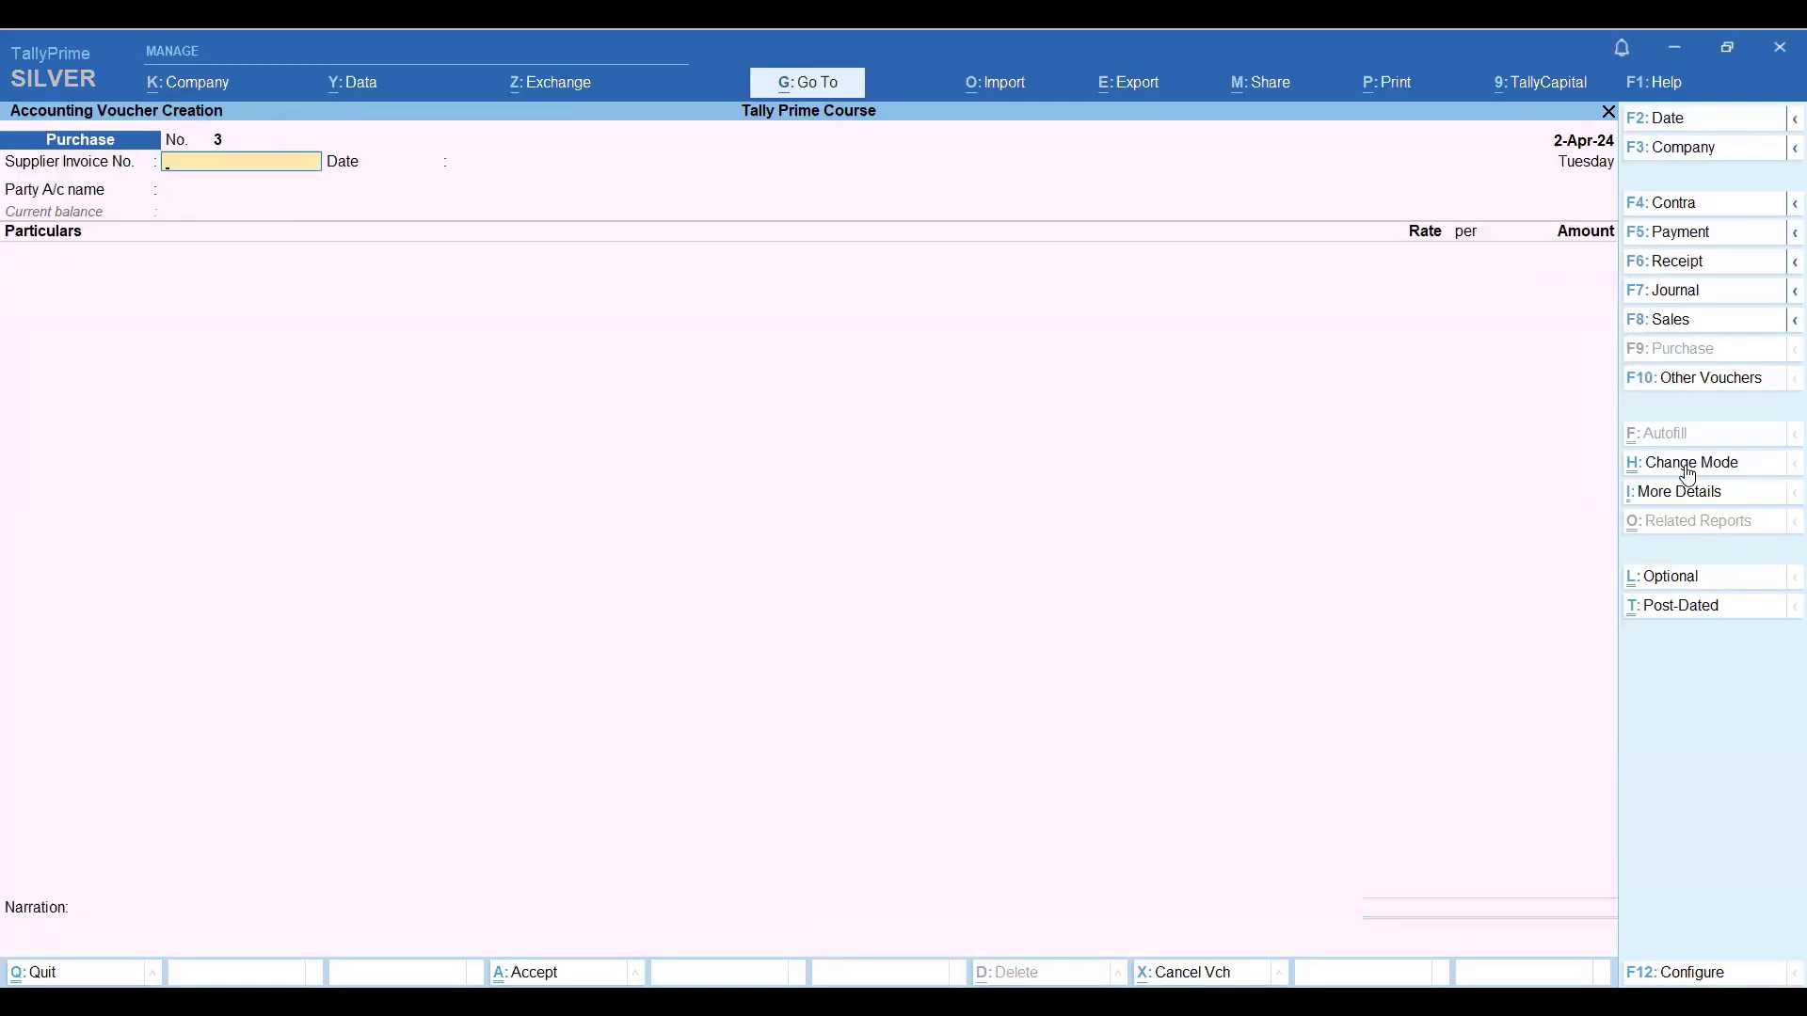
Switch to a Sales voucher and choose Cash as party account, accepting the default dispatch and party details.
left_click(1681, 320)
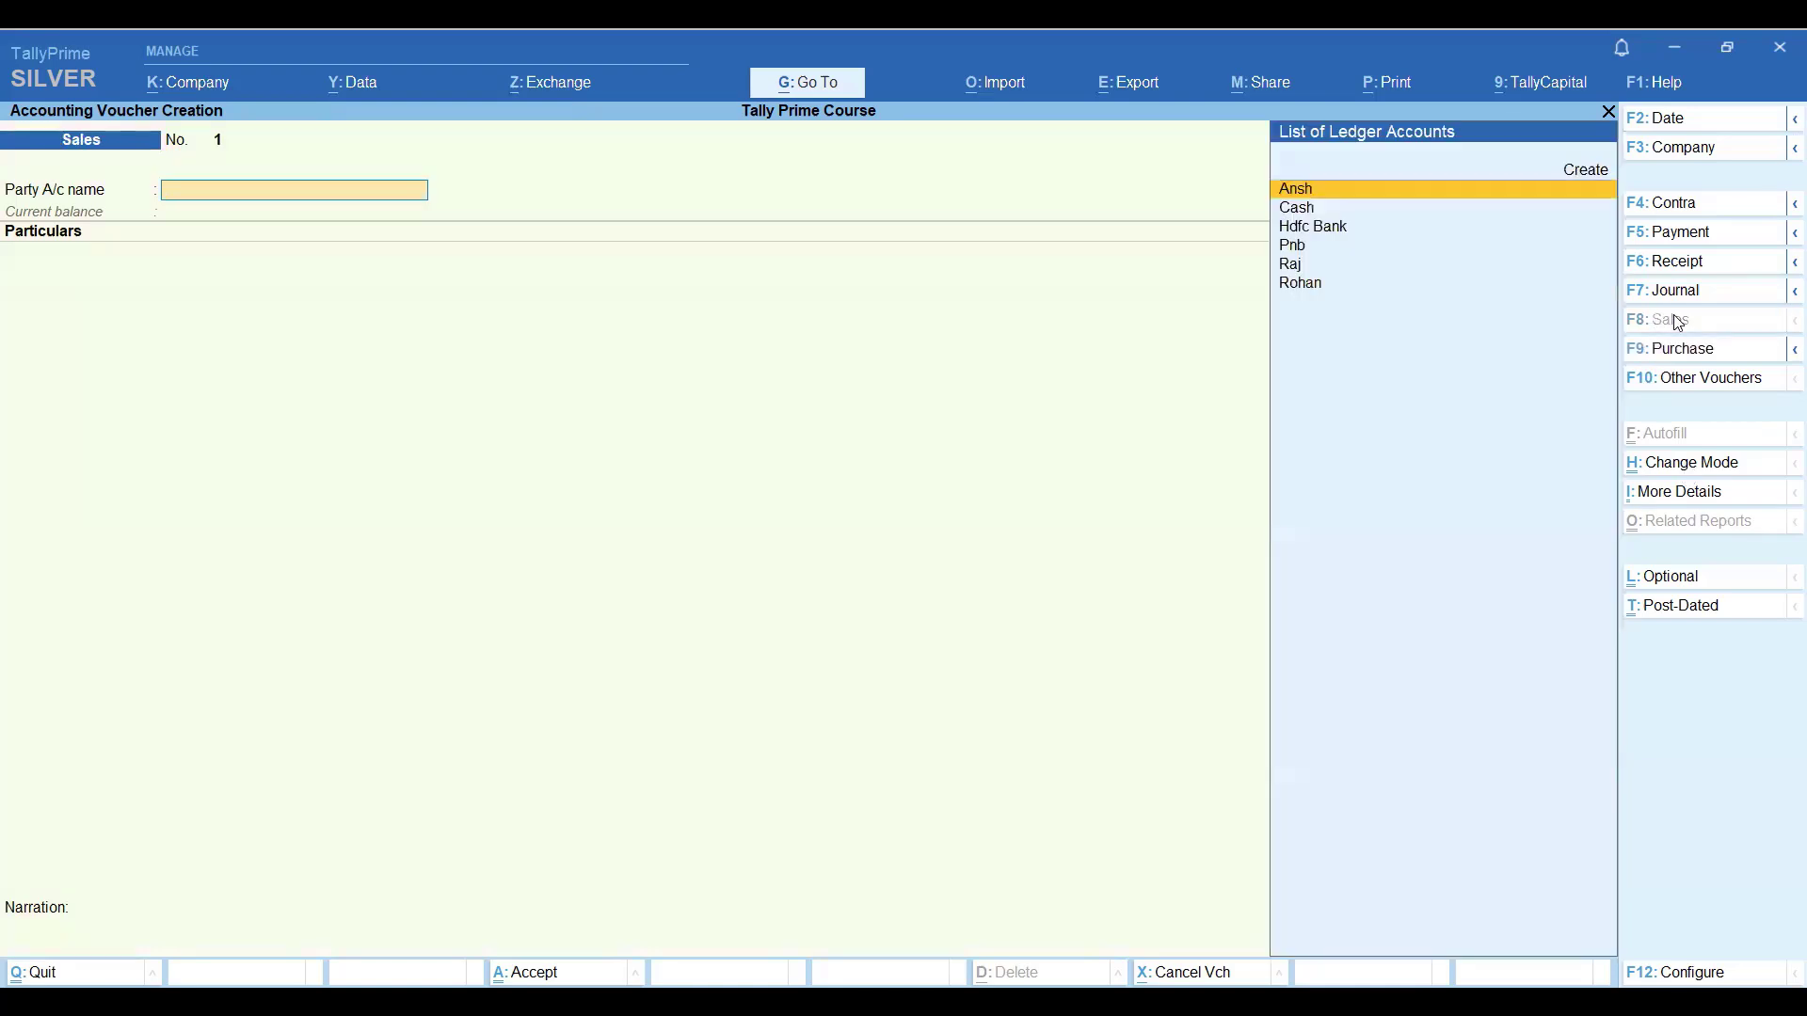
key("Down")
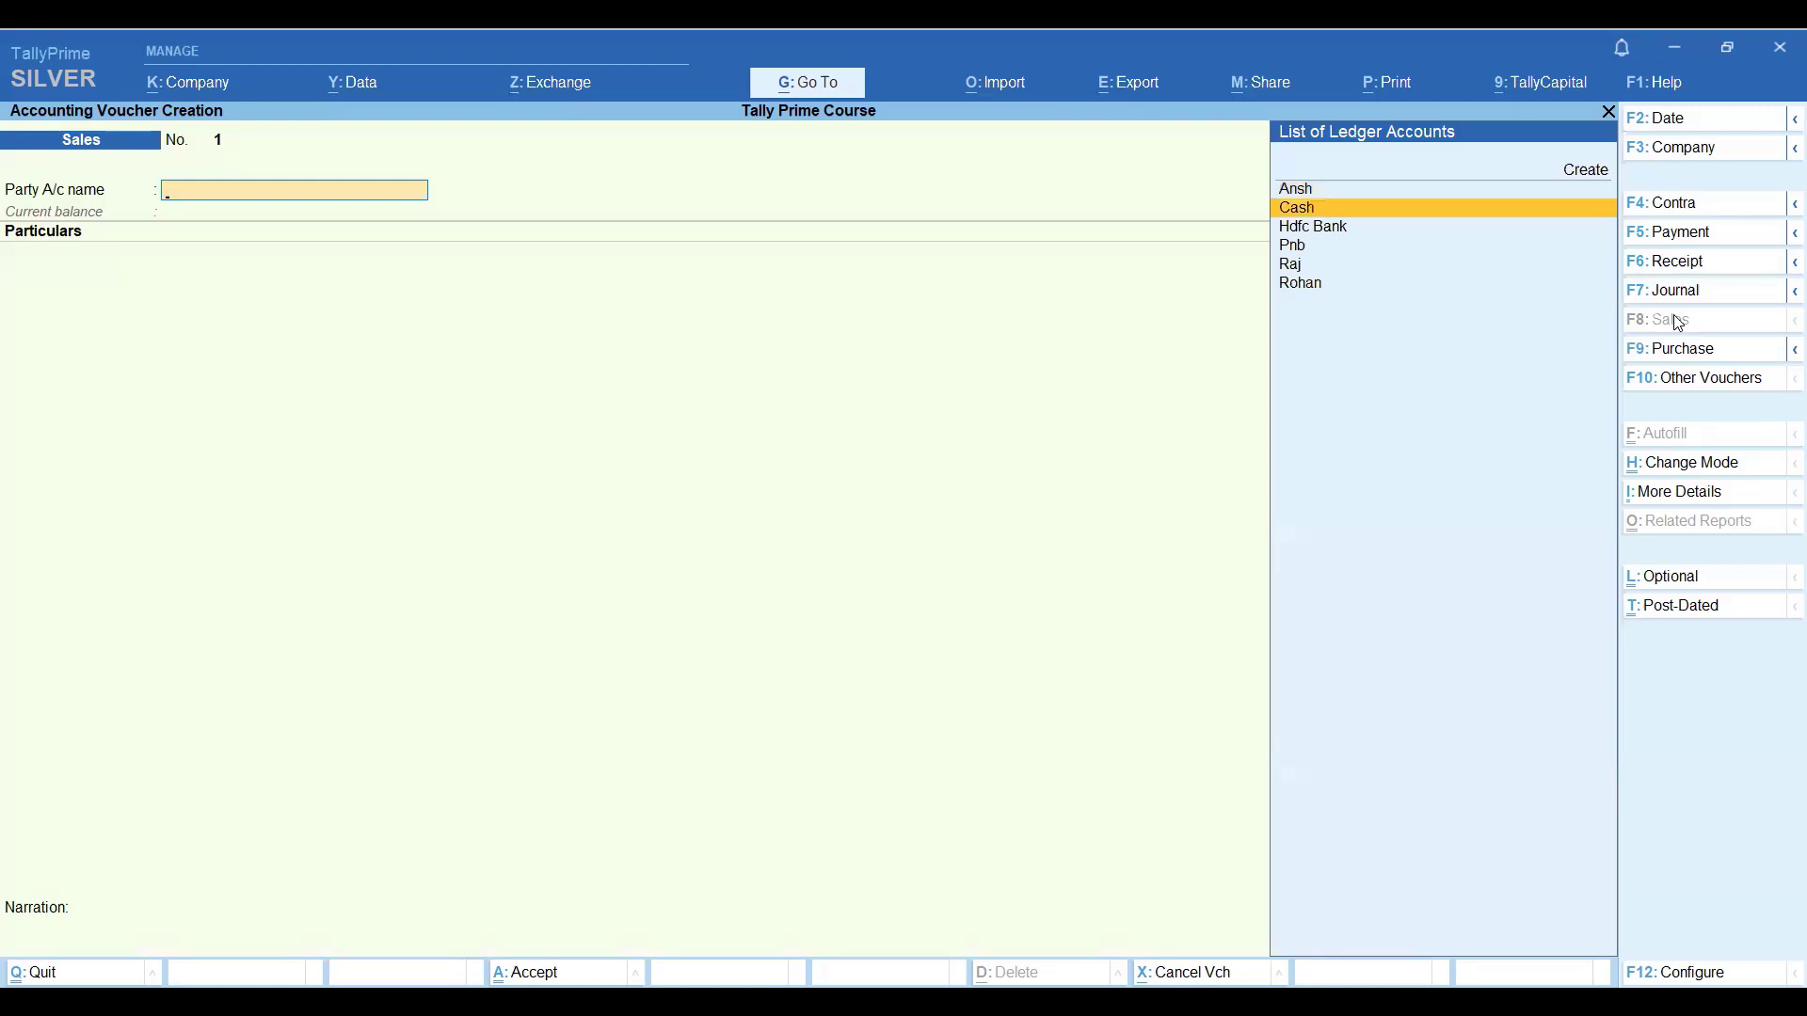
key("Return")
key("Return")
key("Return")
key("Return")
key("Return")
key("Return")
key("Return")
key("Return")
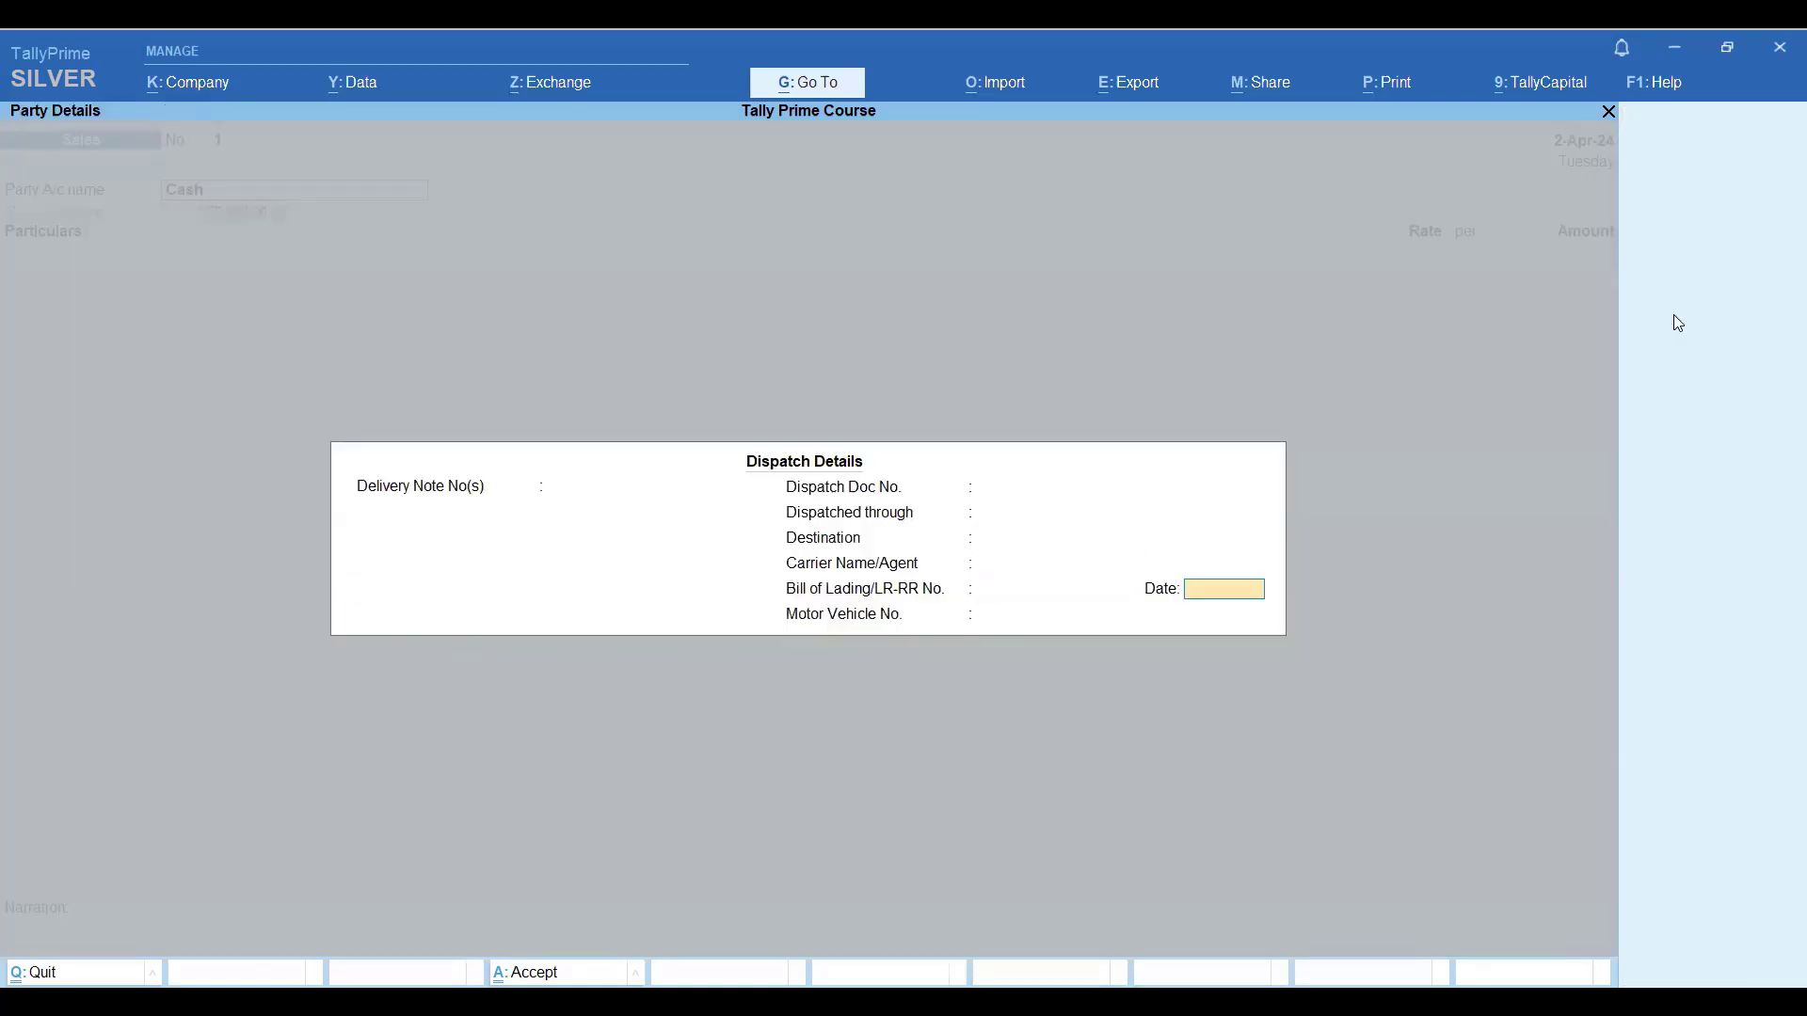
key("Return")
key("Return")
key("Return")
key("Return")
key("Return")
key("Return")
key("Return")
key("Return")
key("Return")
key("Return")
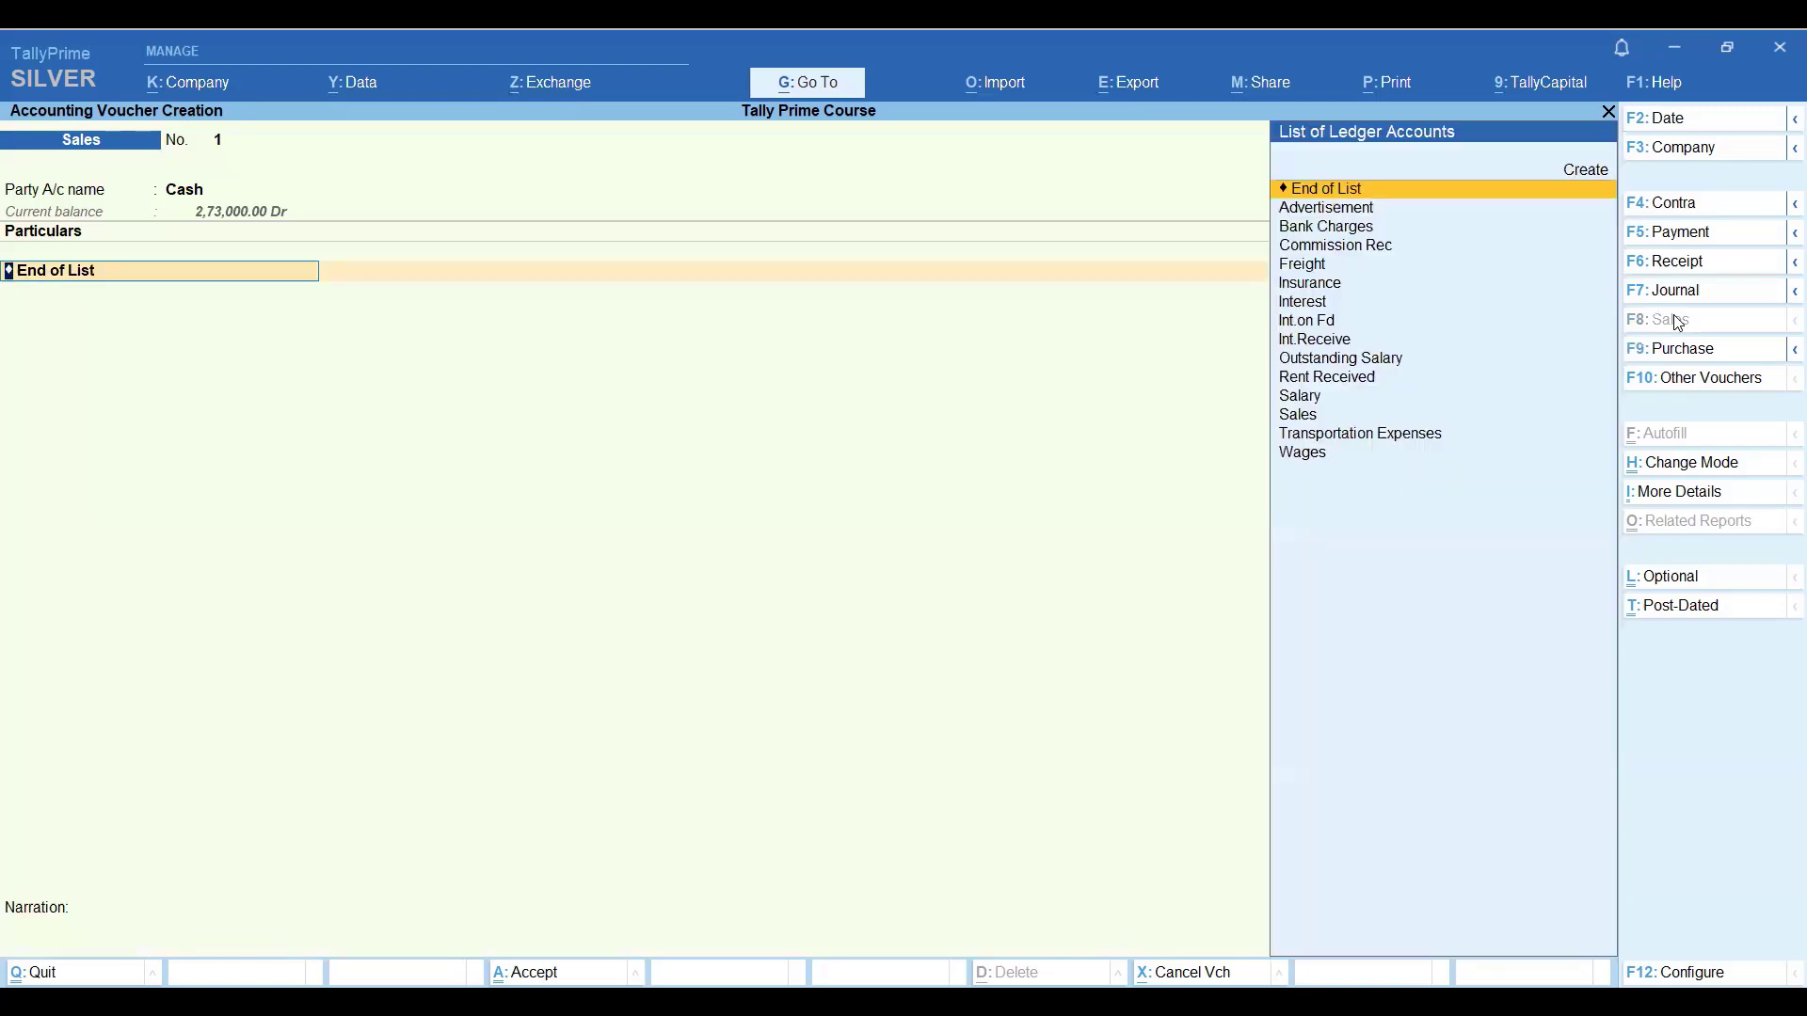
Add the Sales ledger with an amount of 3,000 and save the sales voucher without a narration.
type("Sa")
key("Down")
key("Return")
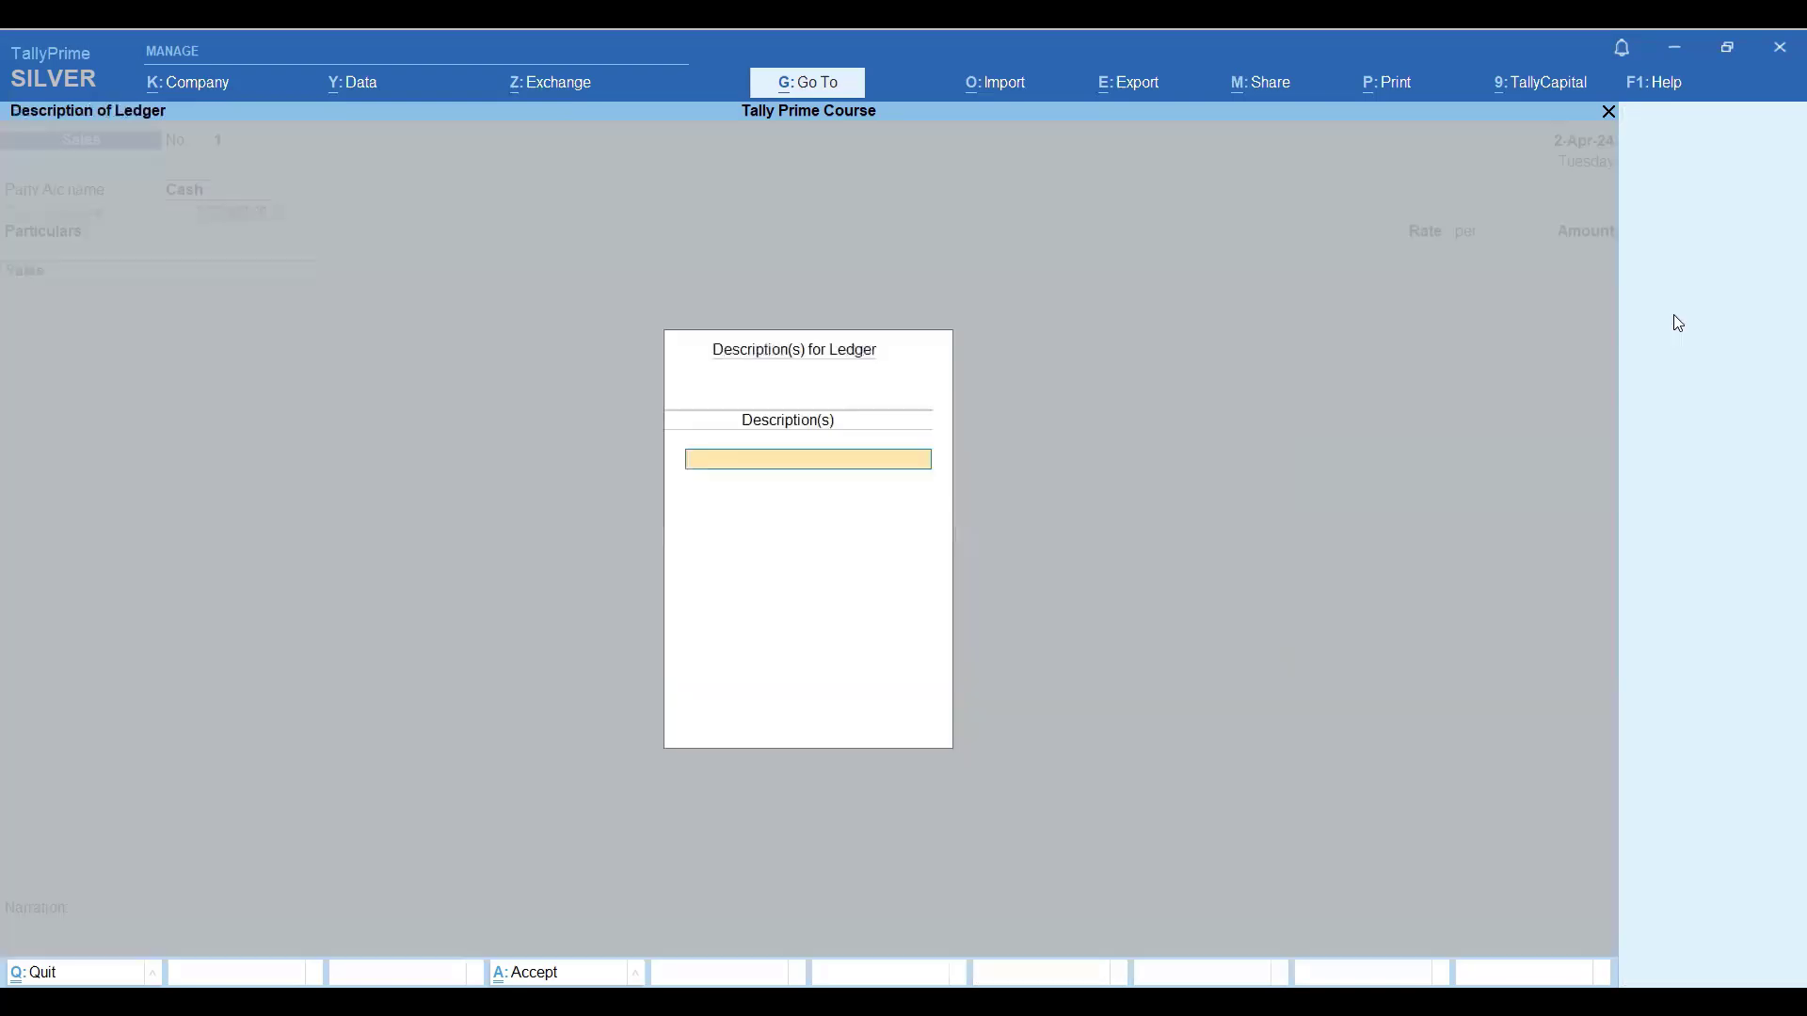
key("Return")
type("3000")
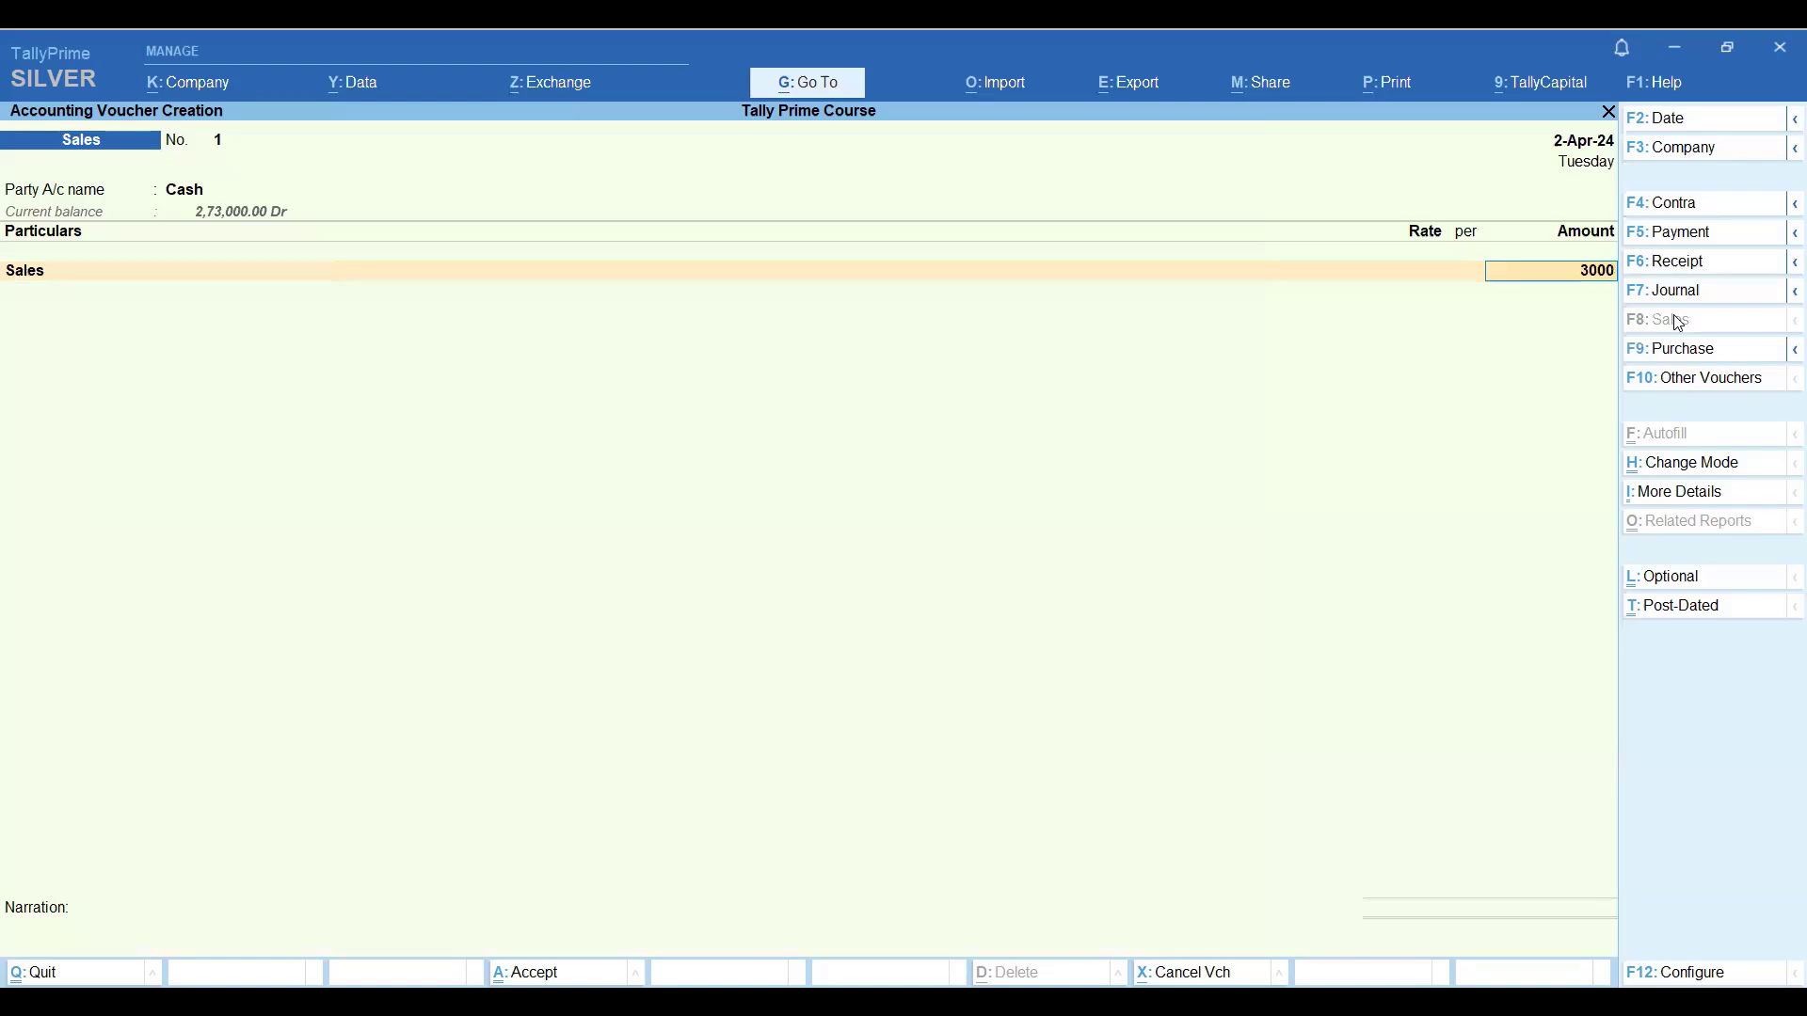
key("Return")
key("Return")
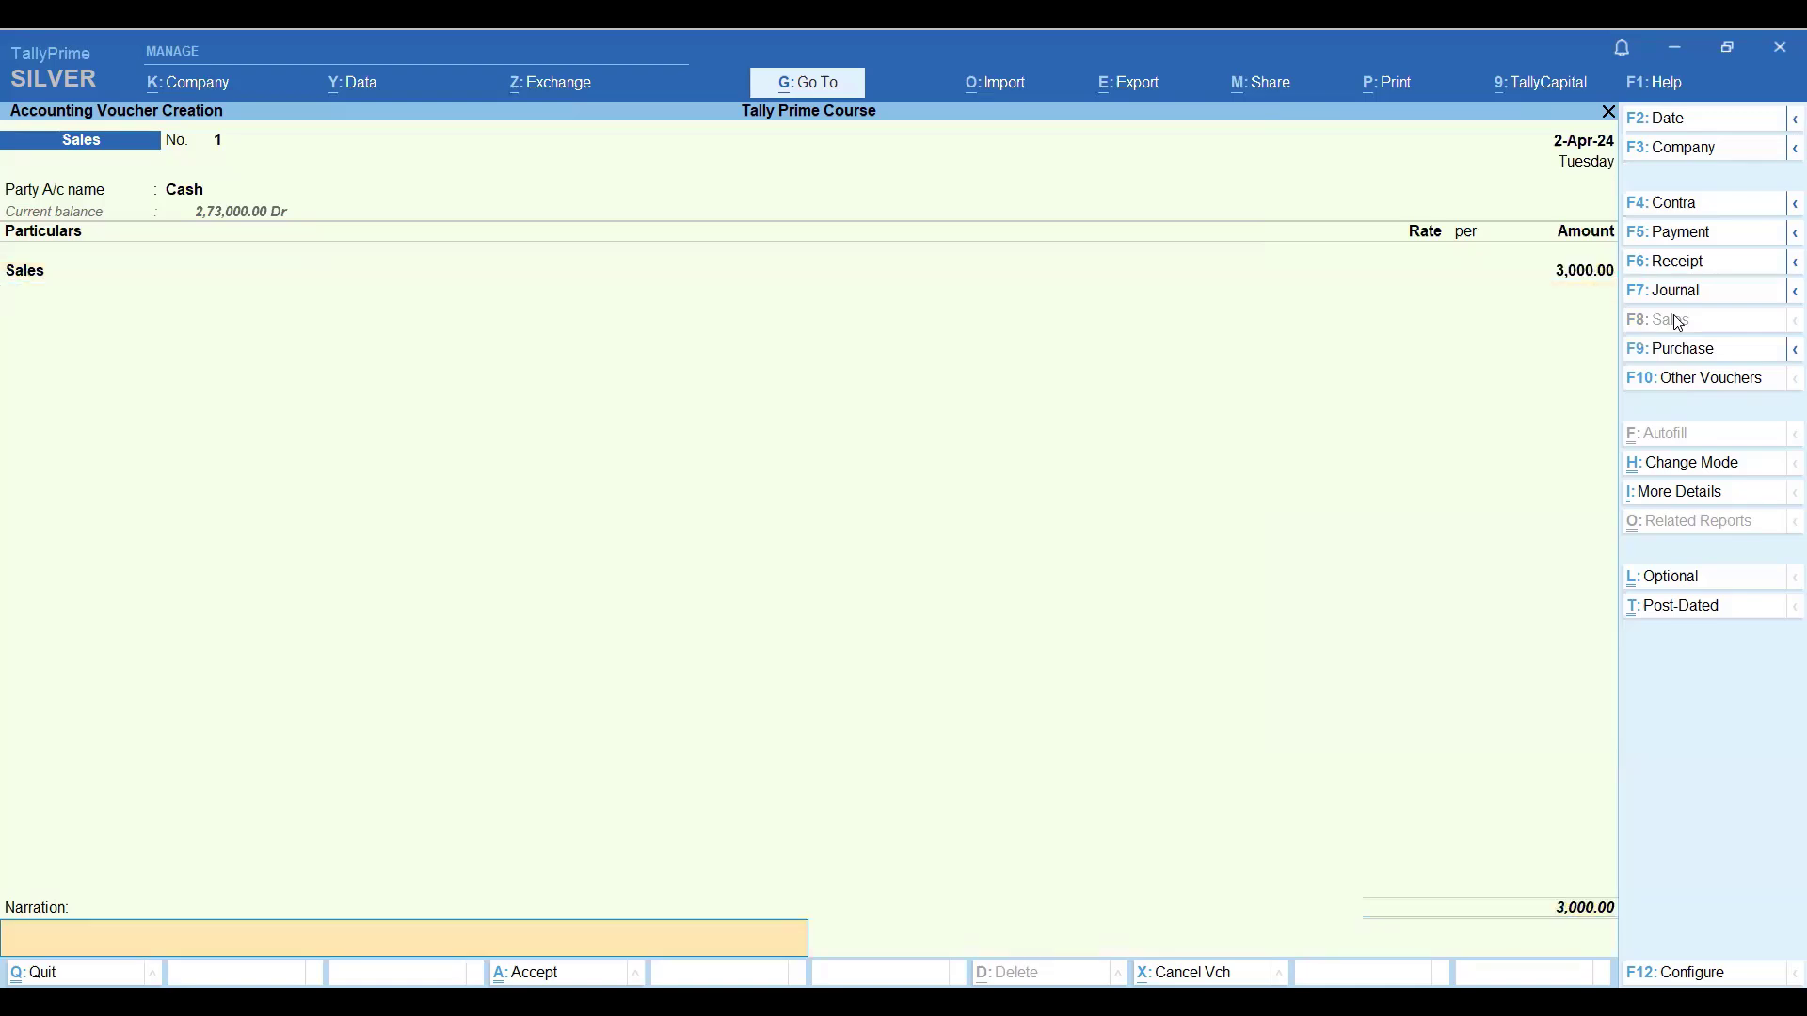
key("Return")
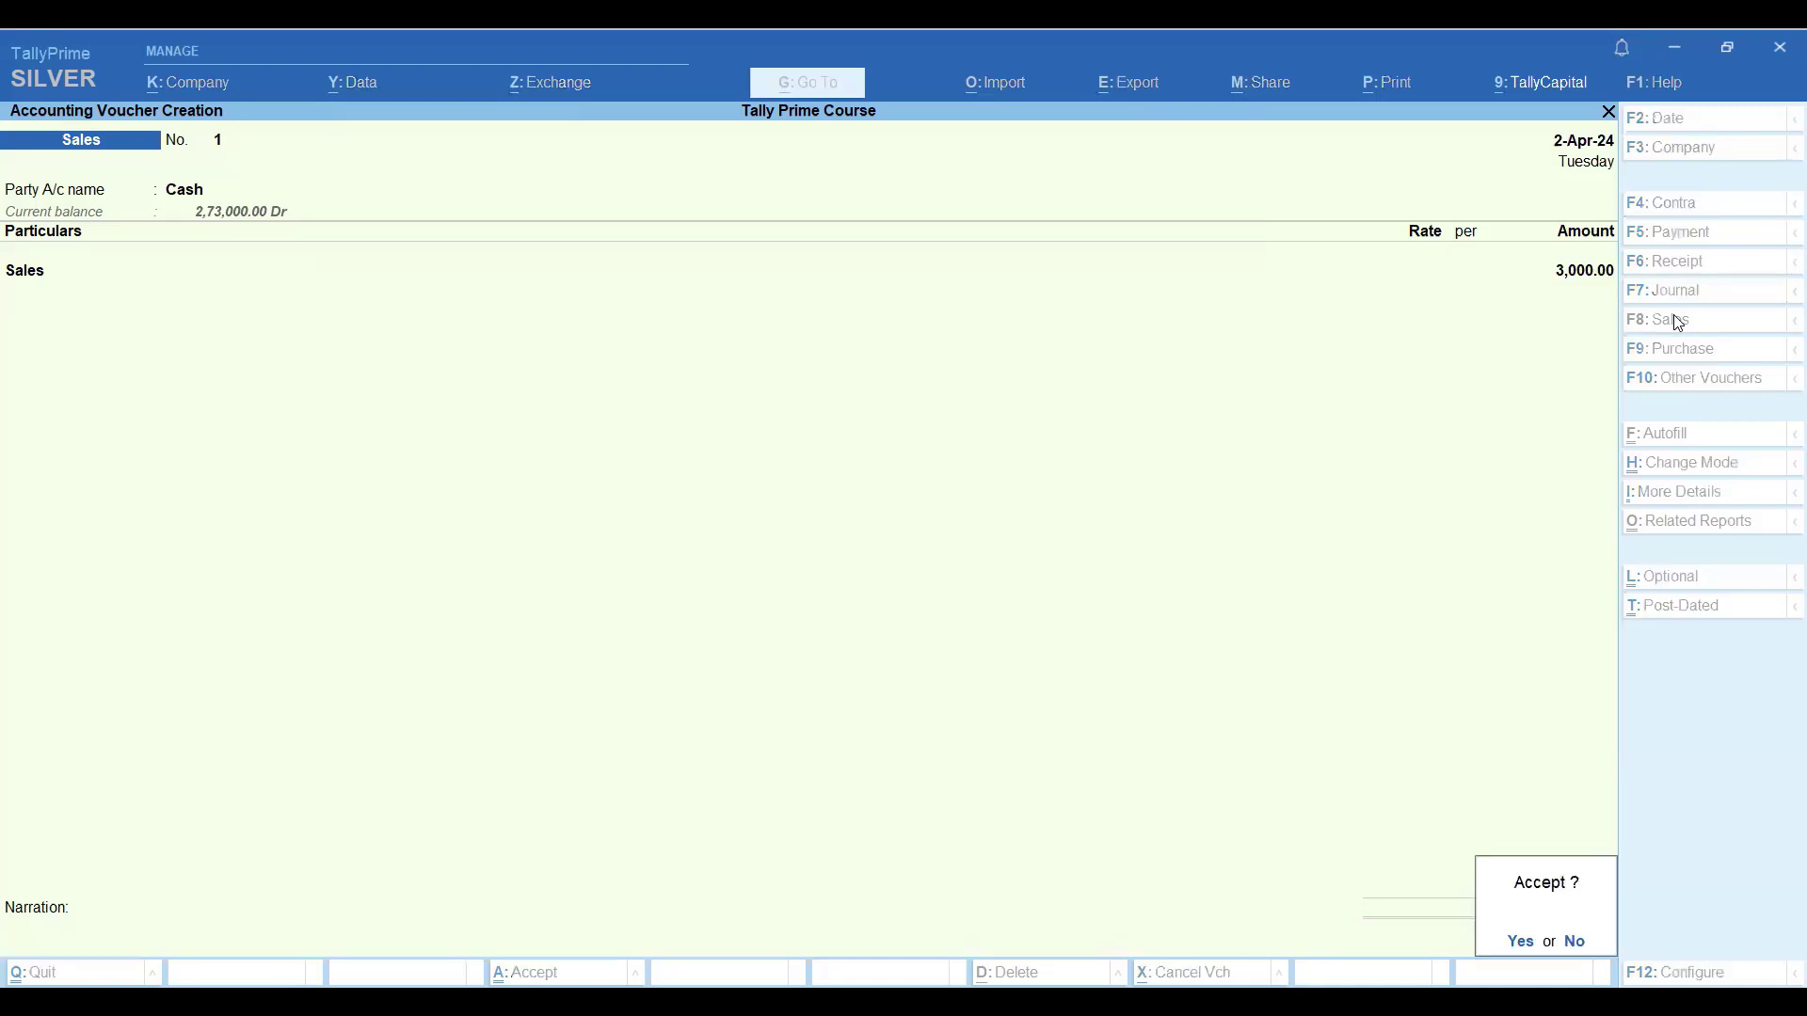
key("Return")
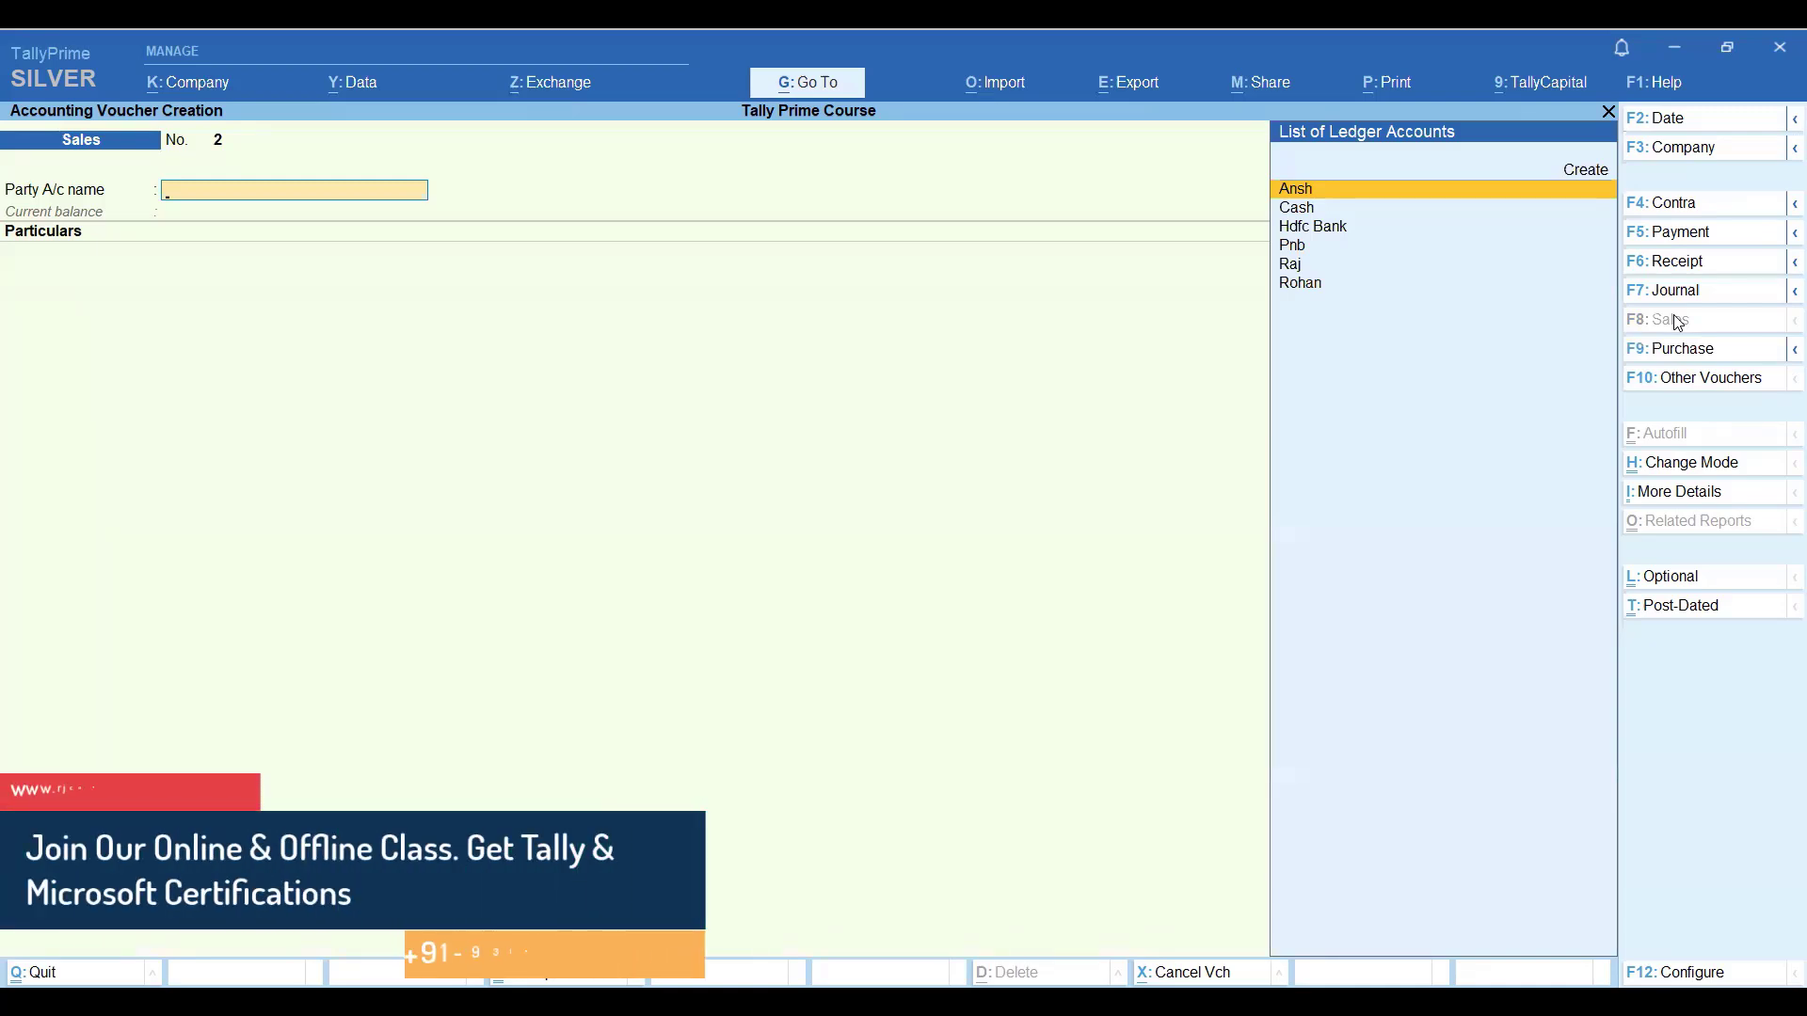
Choose the customer ledger listed directly below Pnb as the sales voucher's party account, accepting the default dispatch and party details.
key("Down")
key("Down")
key("Down")
key("Down")
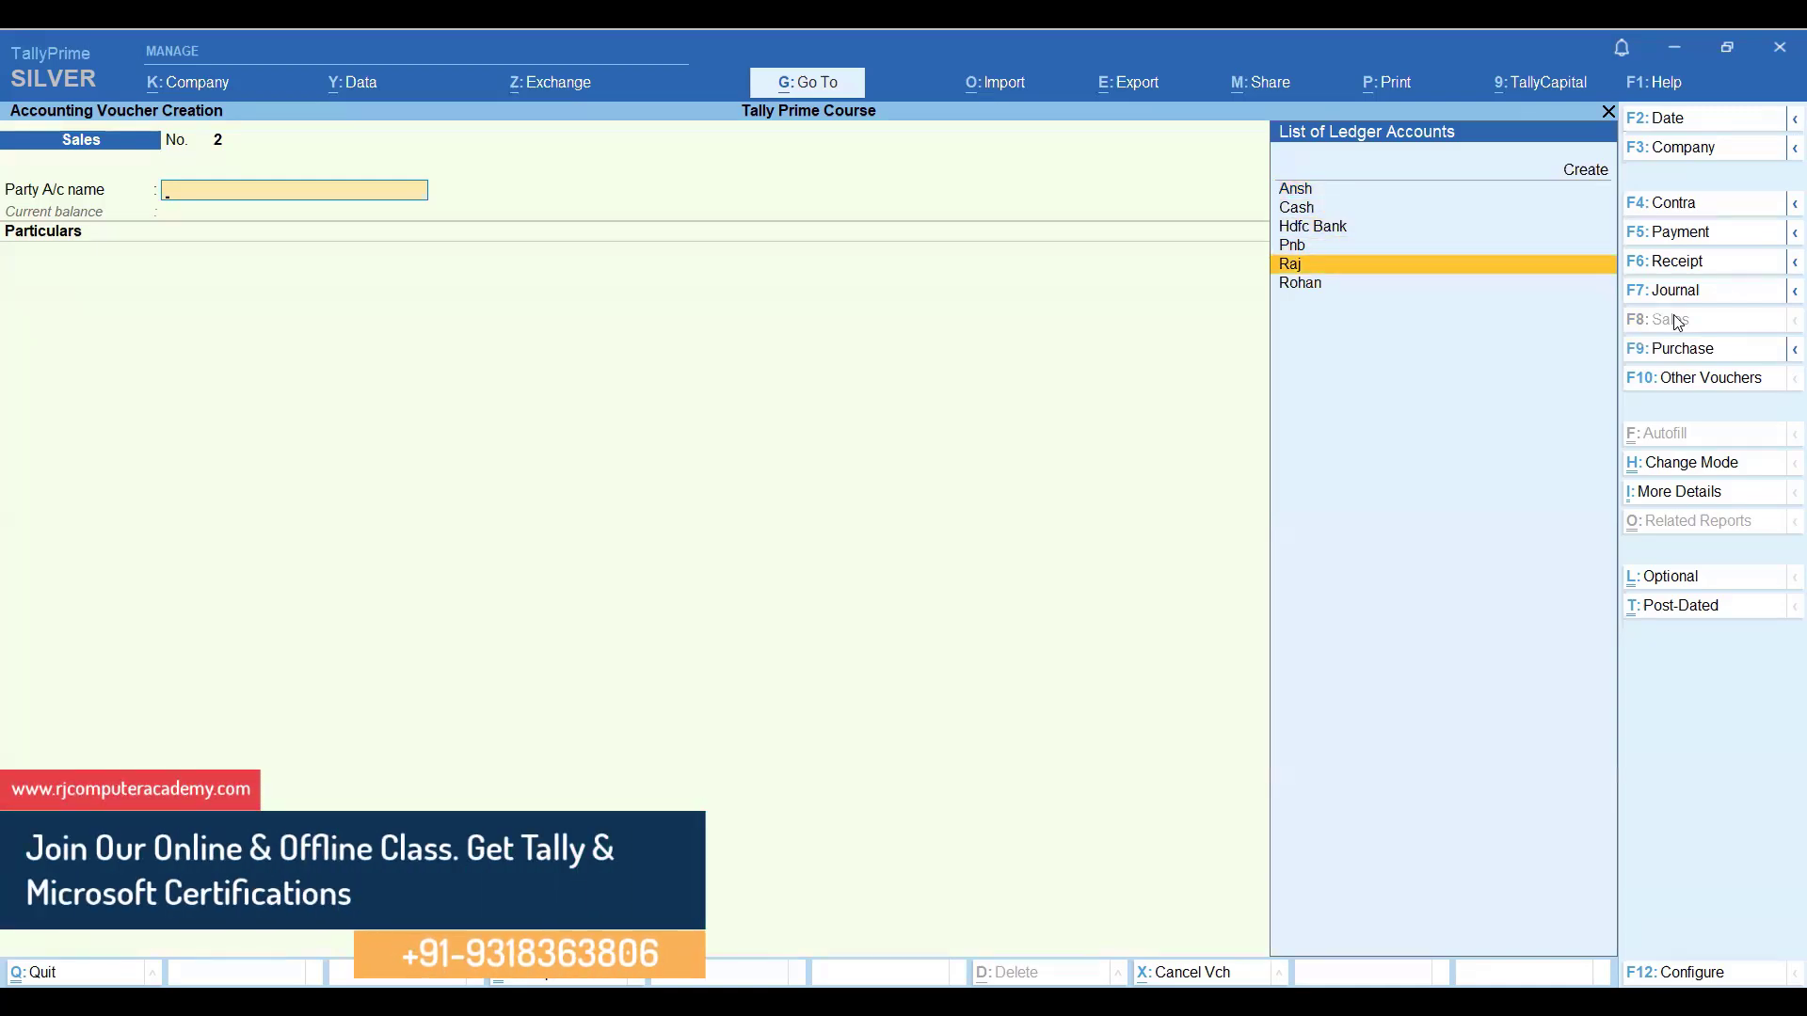
key("Return")
key("Return")
key("Return")
key("Return")
key("Return")
key("Return")
key("Return")
key("Return")
key("Return")
key("Return")
key("Return")
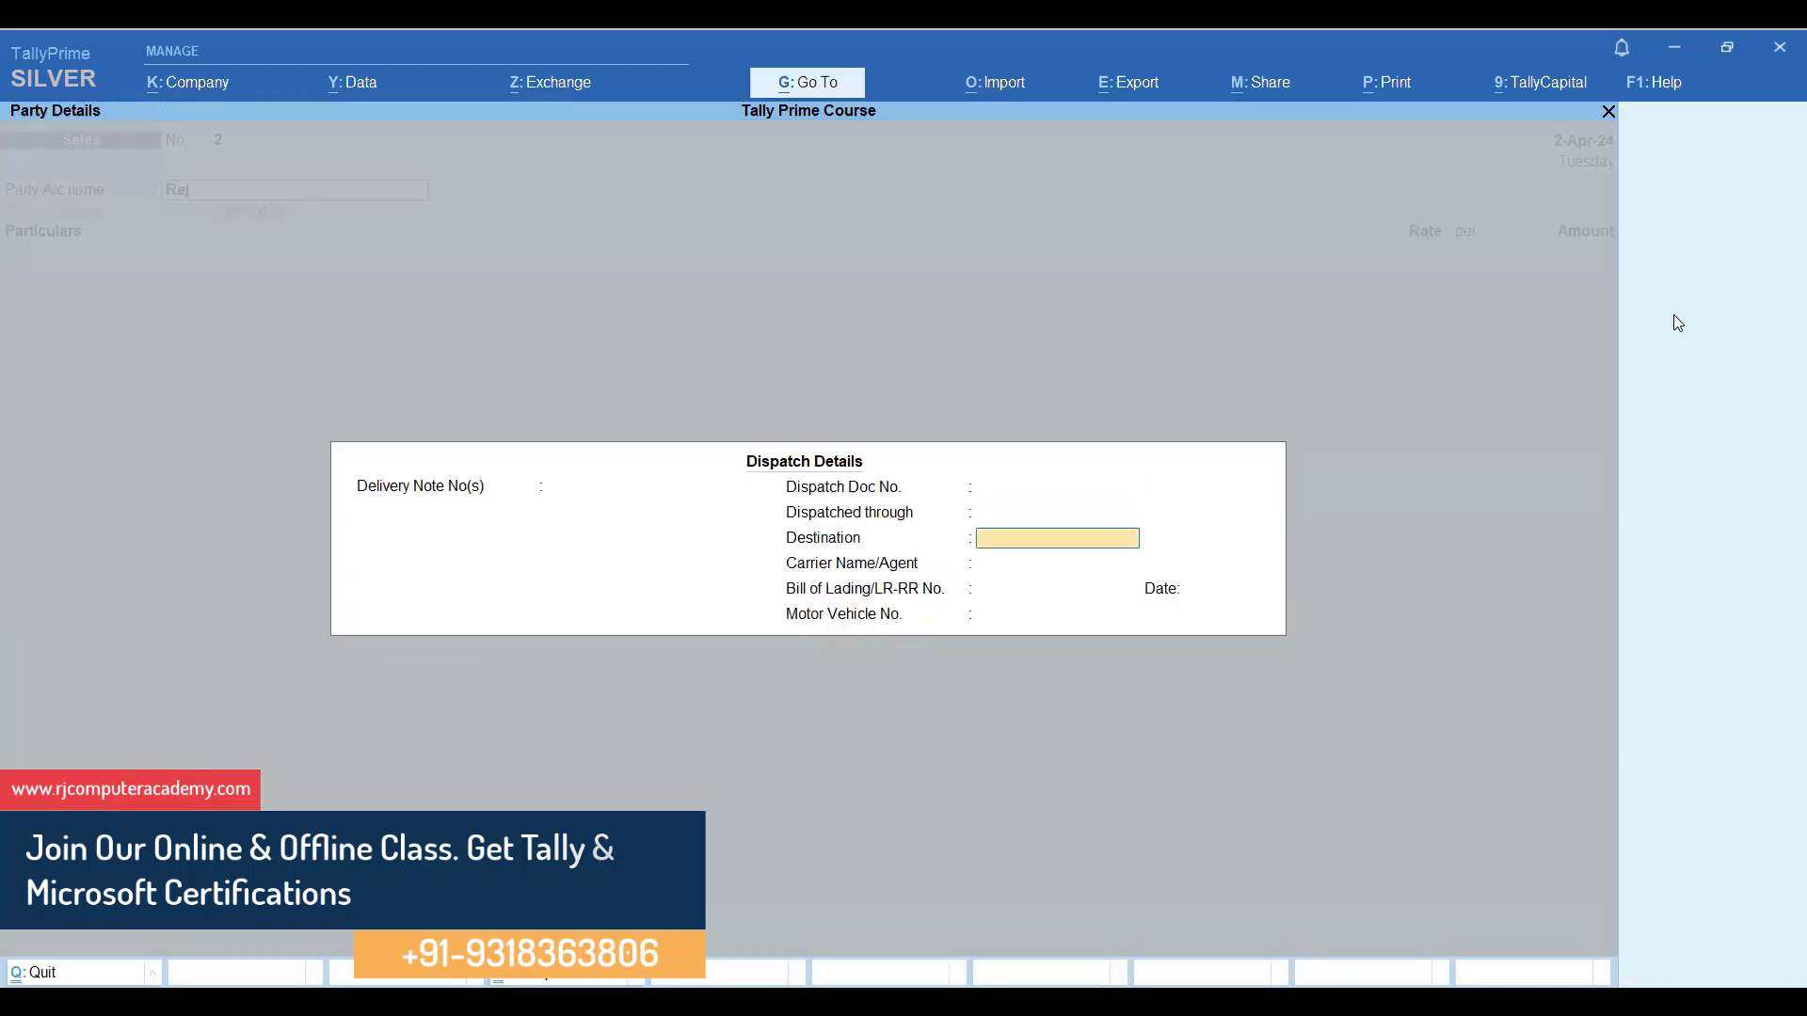
key("Return")
key("Return")
key("Return")
key("Return")
key("Return")
key("Return")
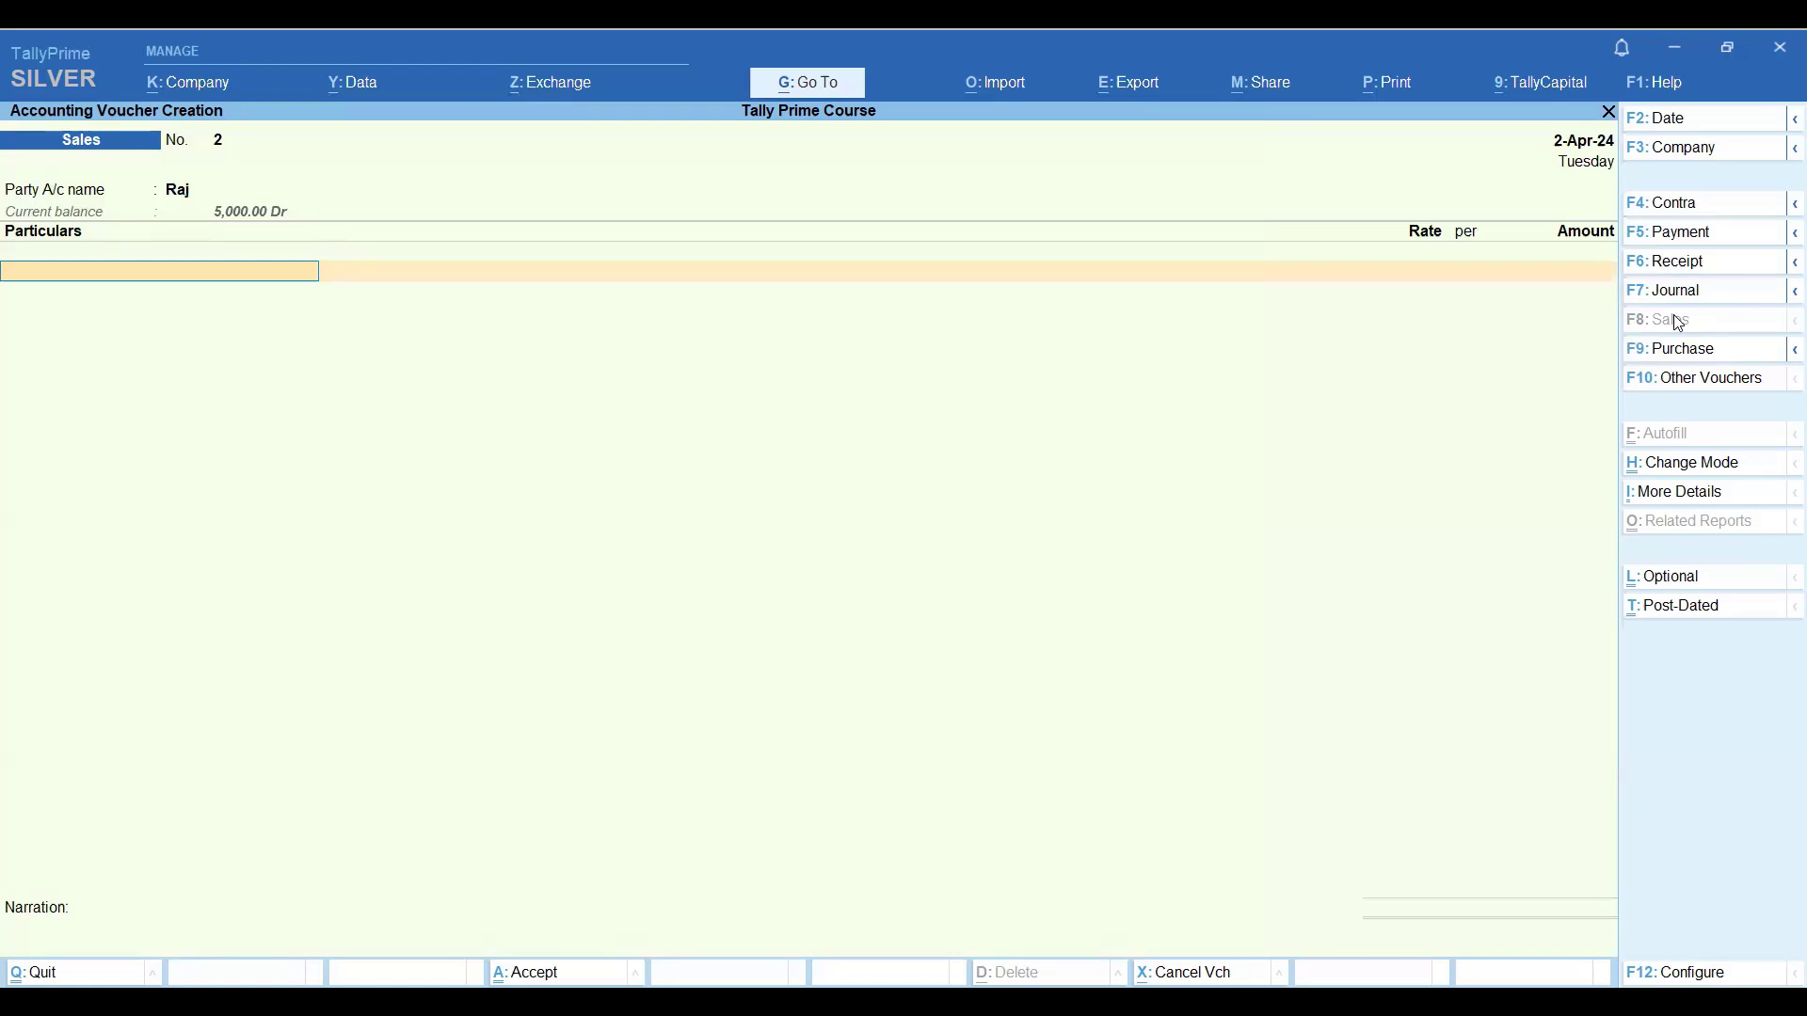
Add the Sales ledger to the particulars with a blank description and an amount of 1,000.
type("S")
key("Down")
key("Return")
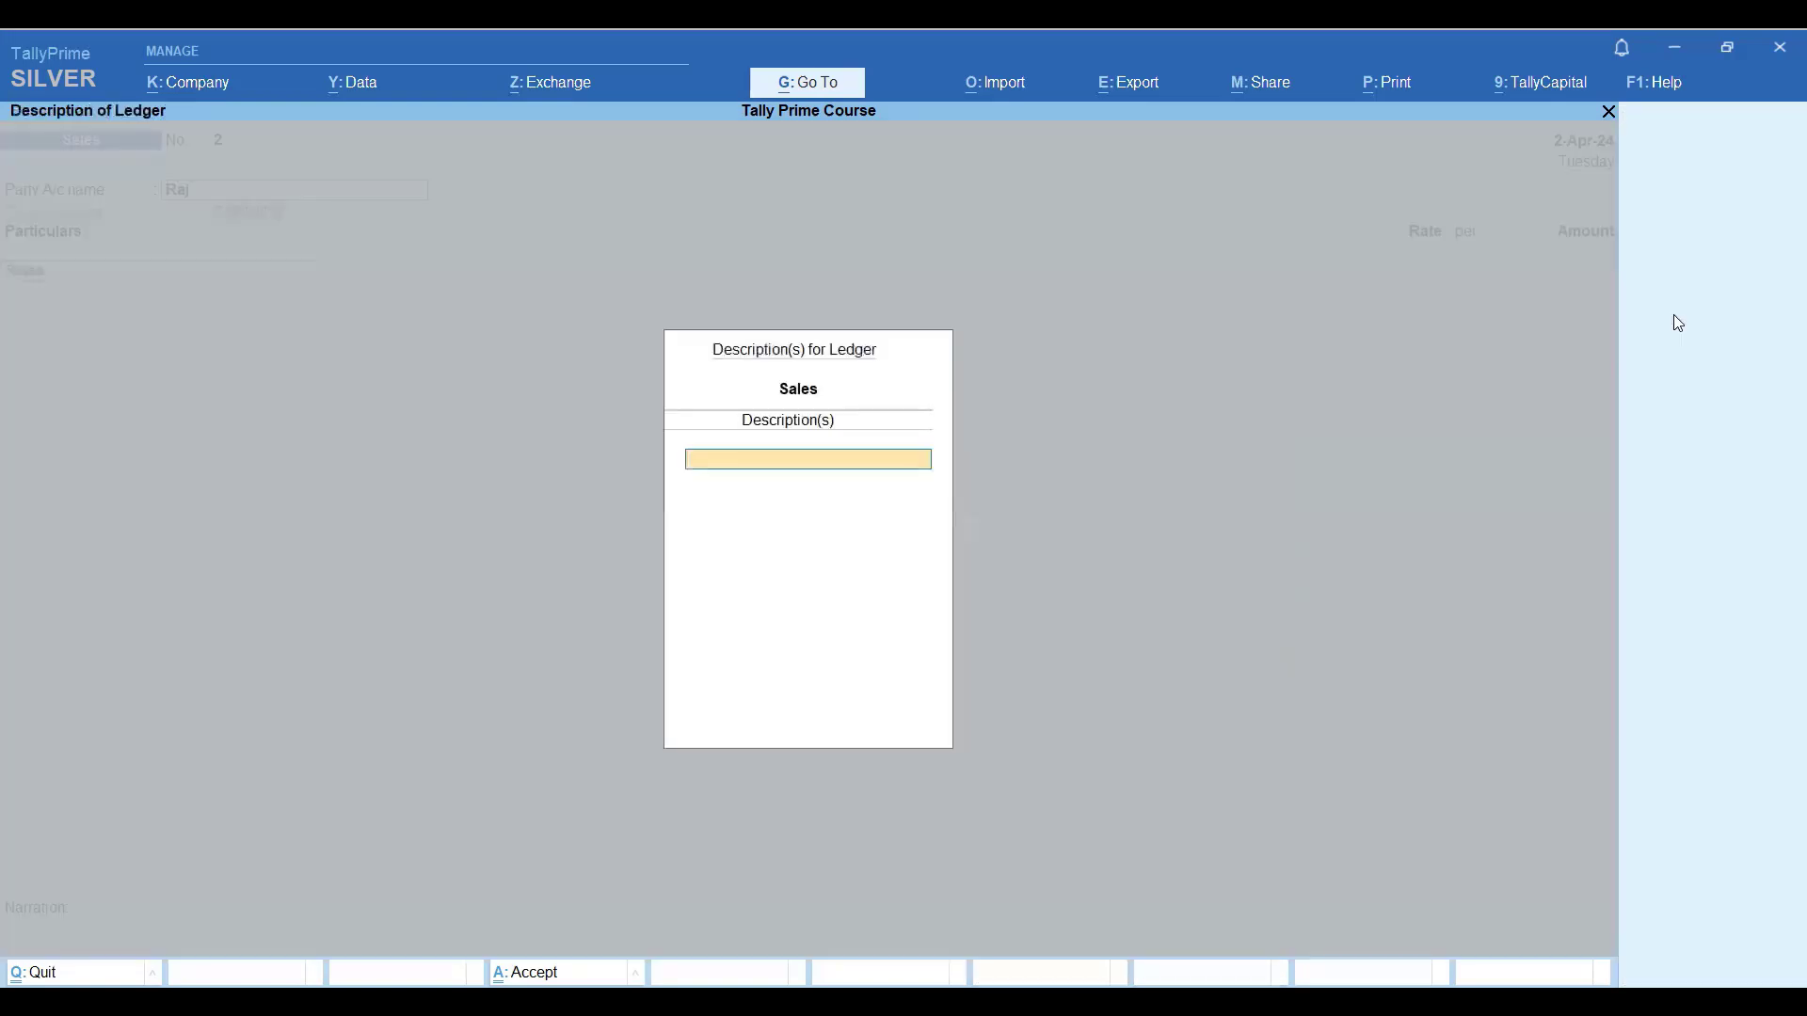
key("Return")
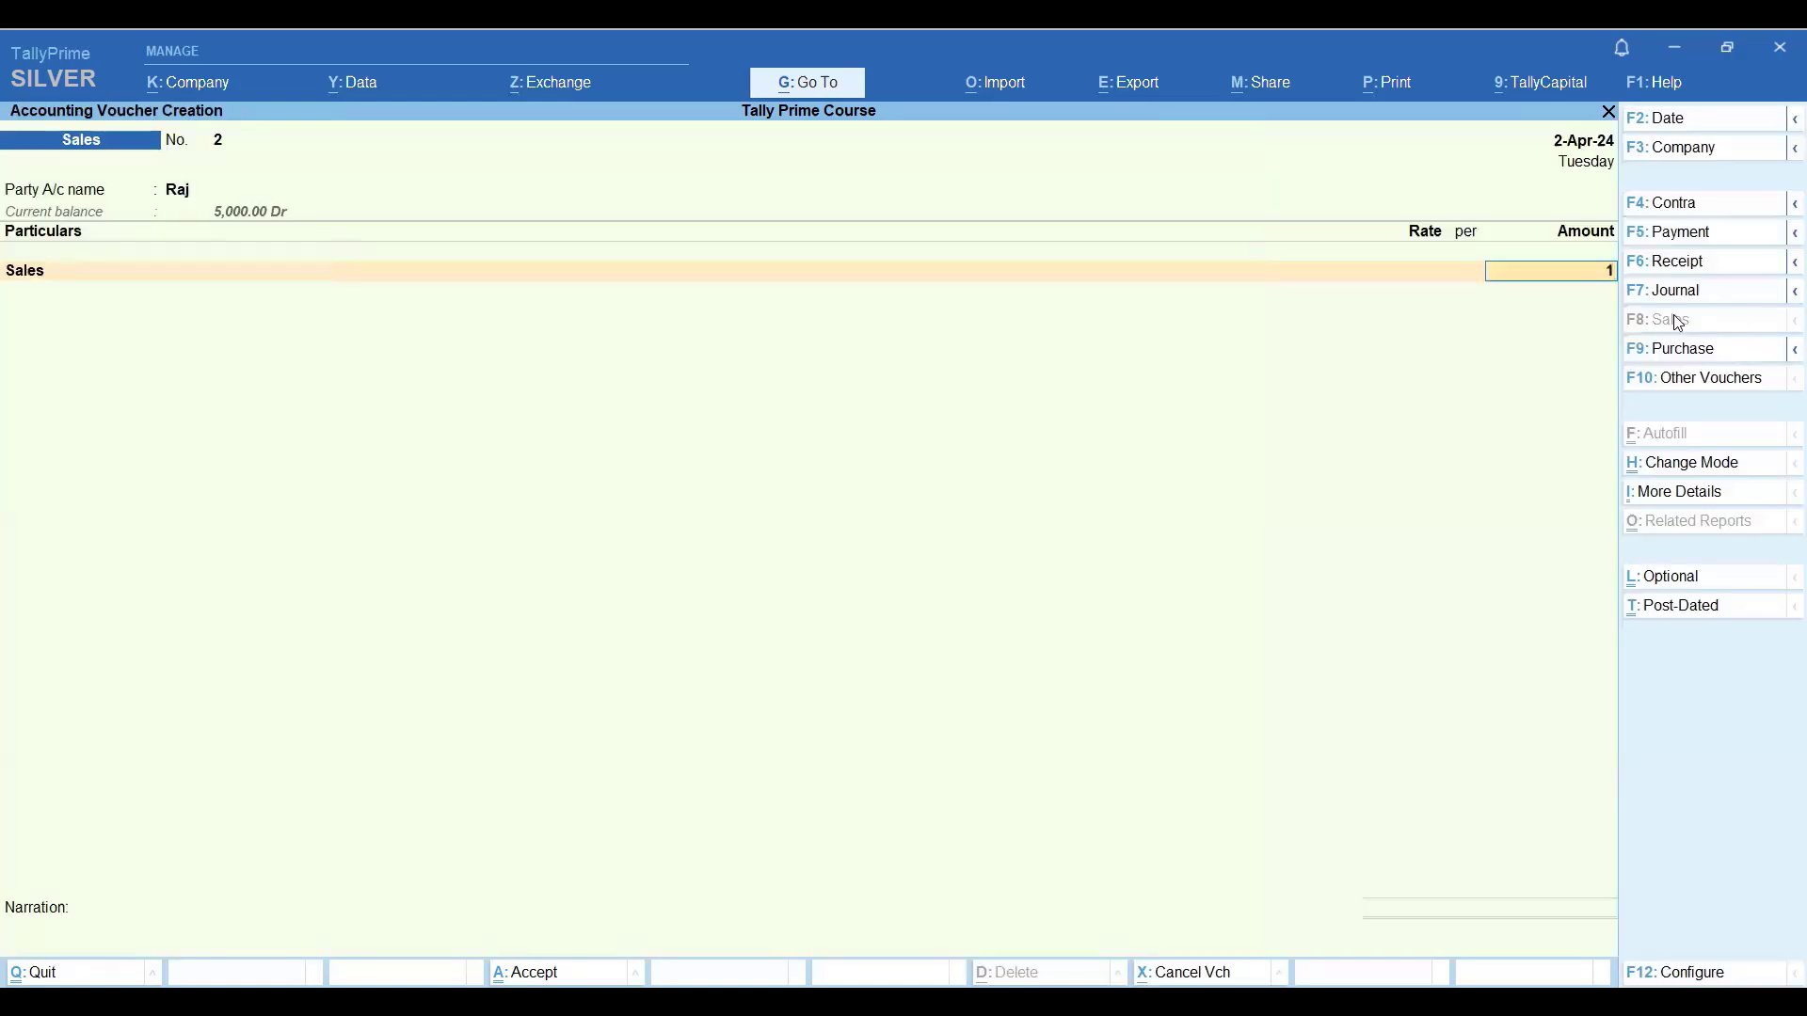
type("1000")
key("Return")
key("Return")
Allocate the 1,000 to bill reference New Ref 2 and save the credit sales voucher without a narration.
key("Return")
key("Return")
key("Return")
key("Return")
key("Return")
key("Return")
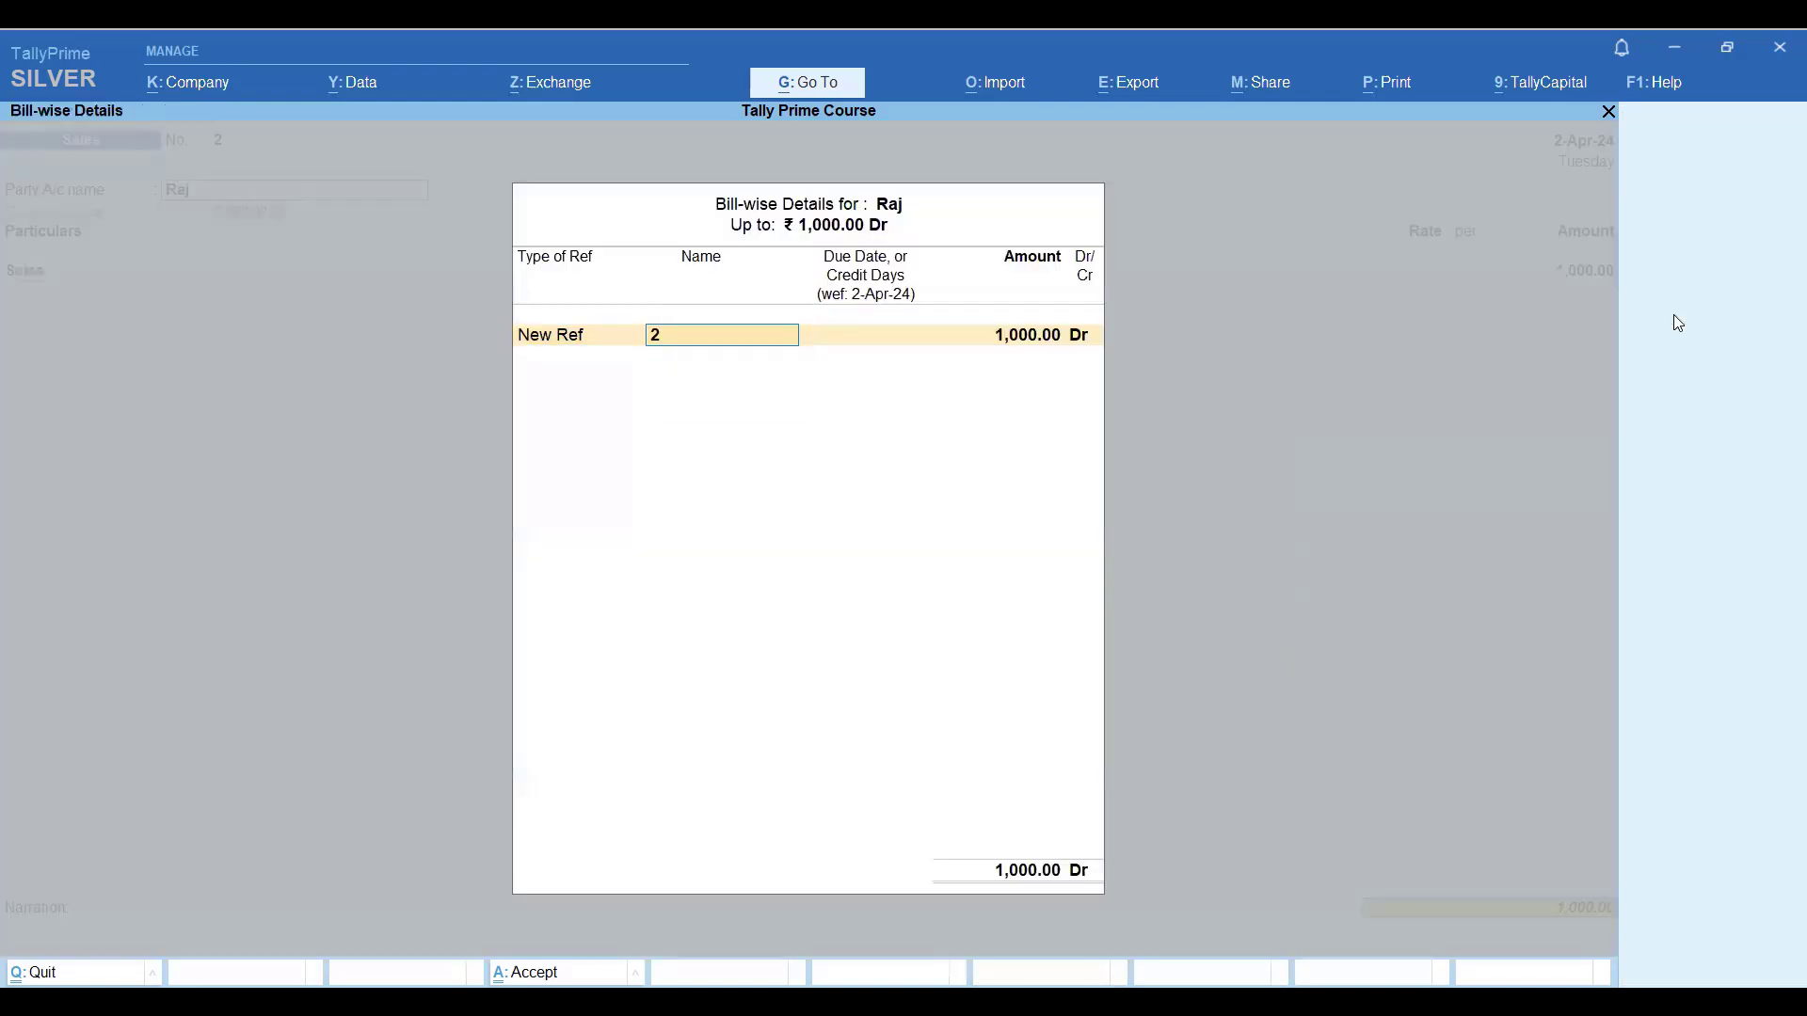
key("Return")
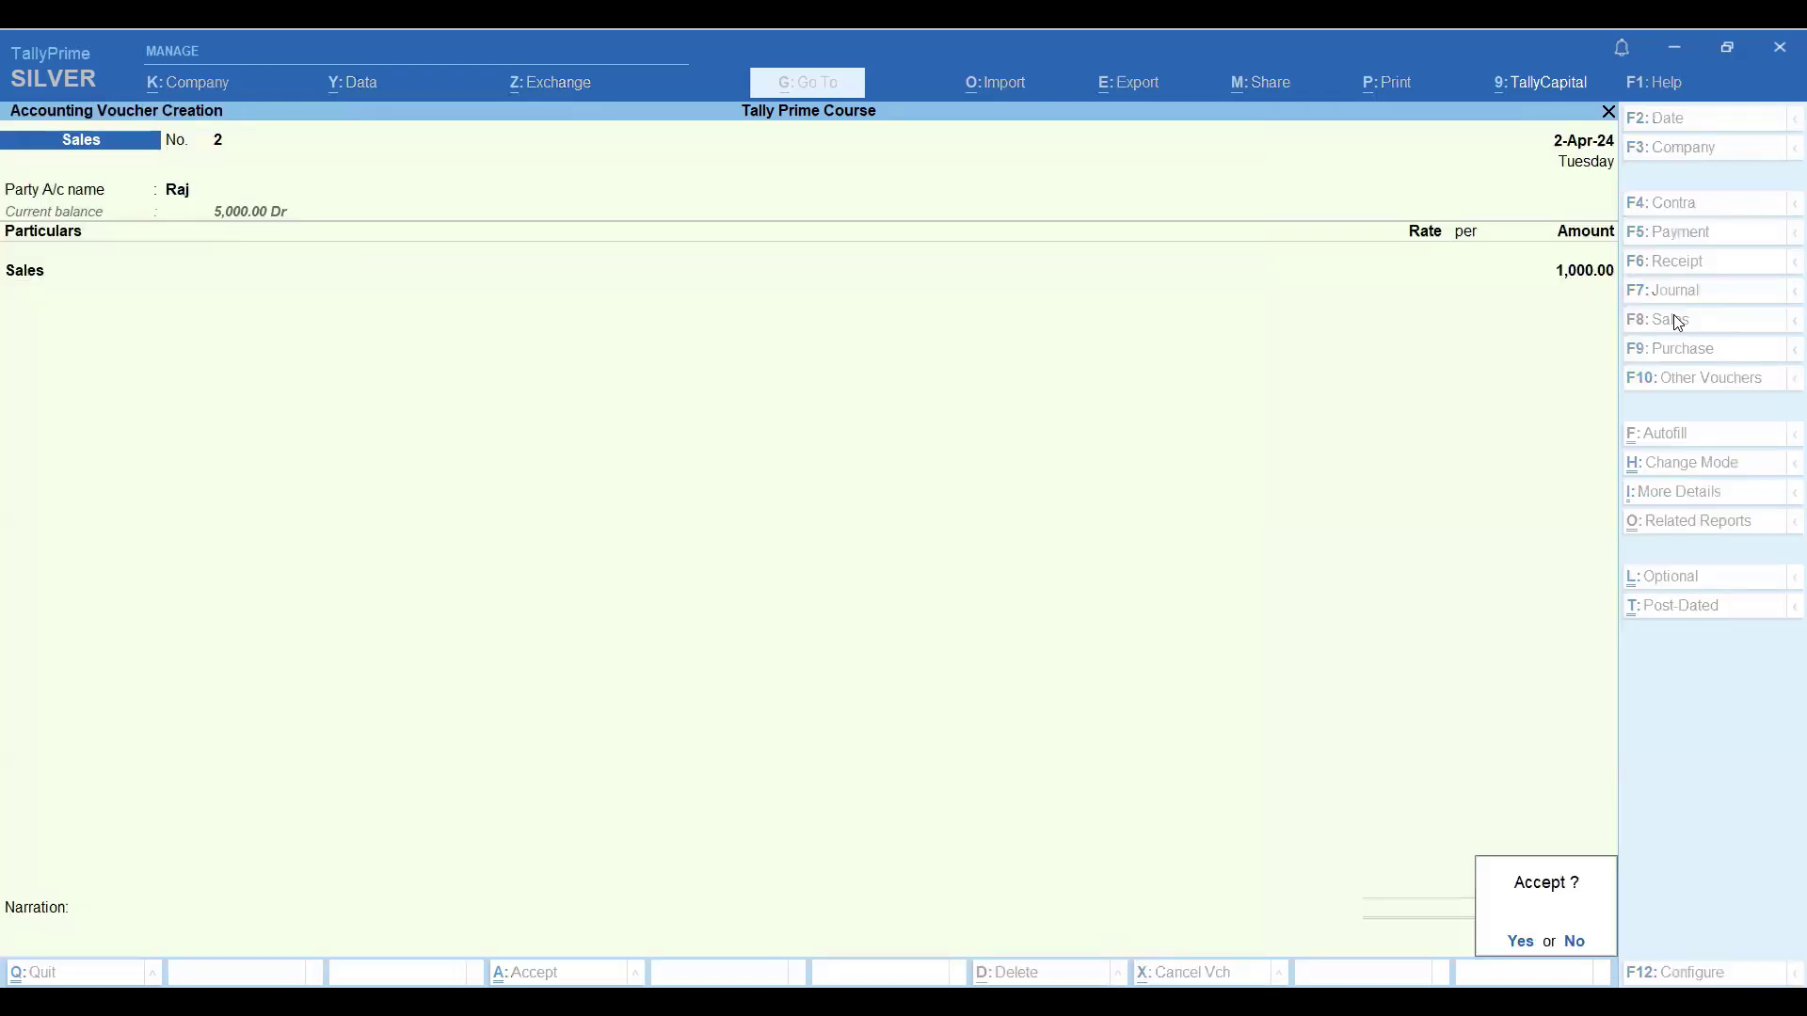
key("Return")
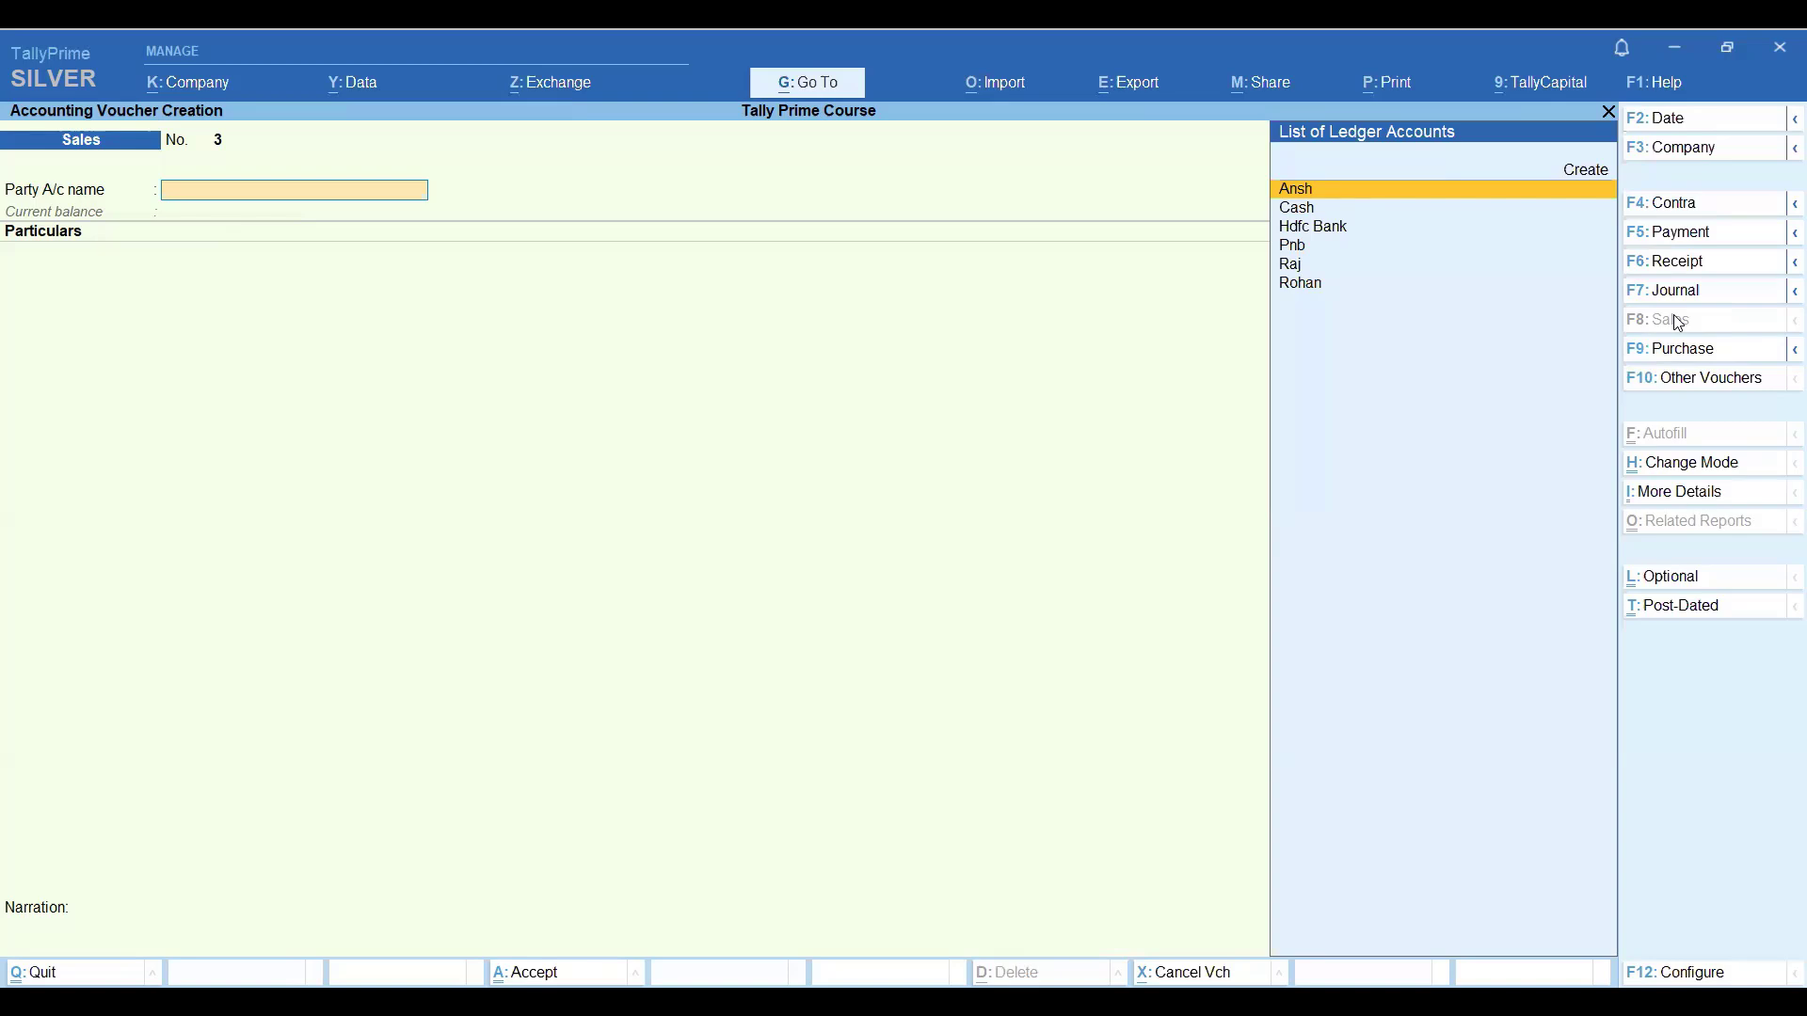
Change the voucher type from Sales to Debit Note.
left_click(1694, 387)
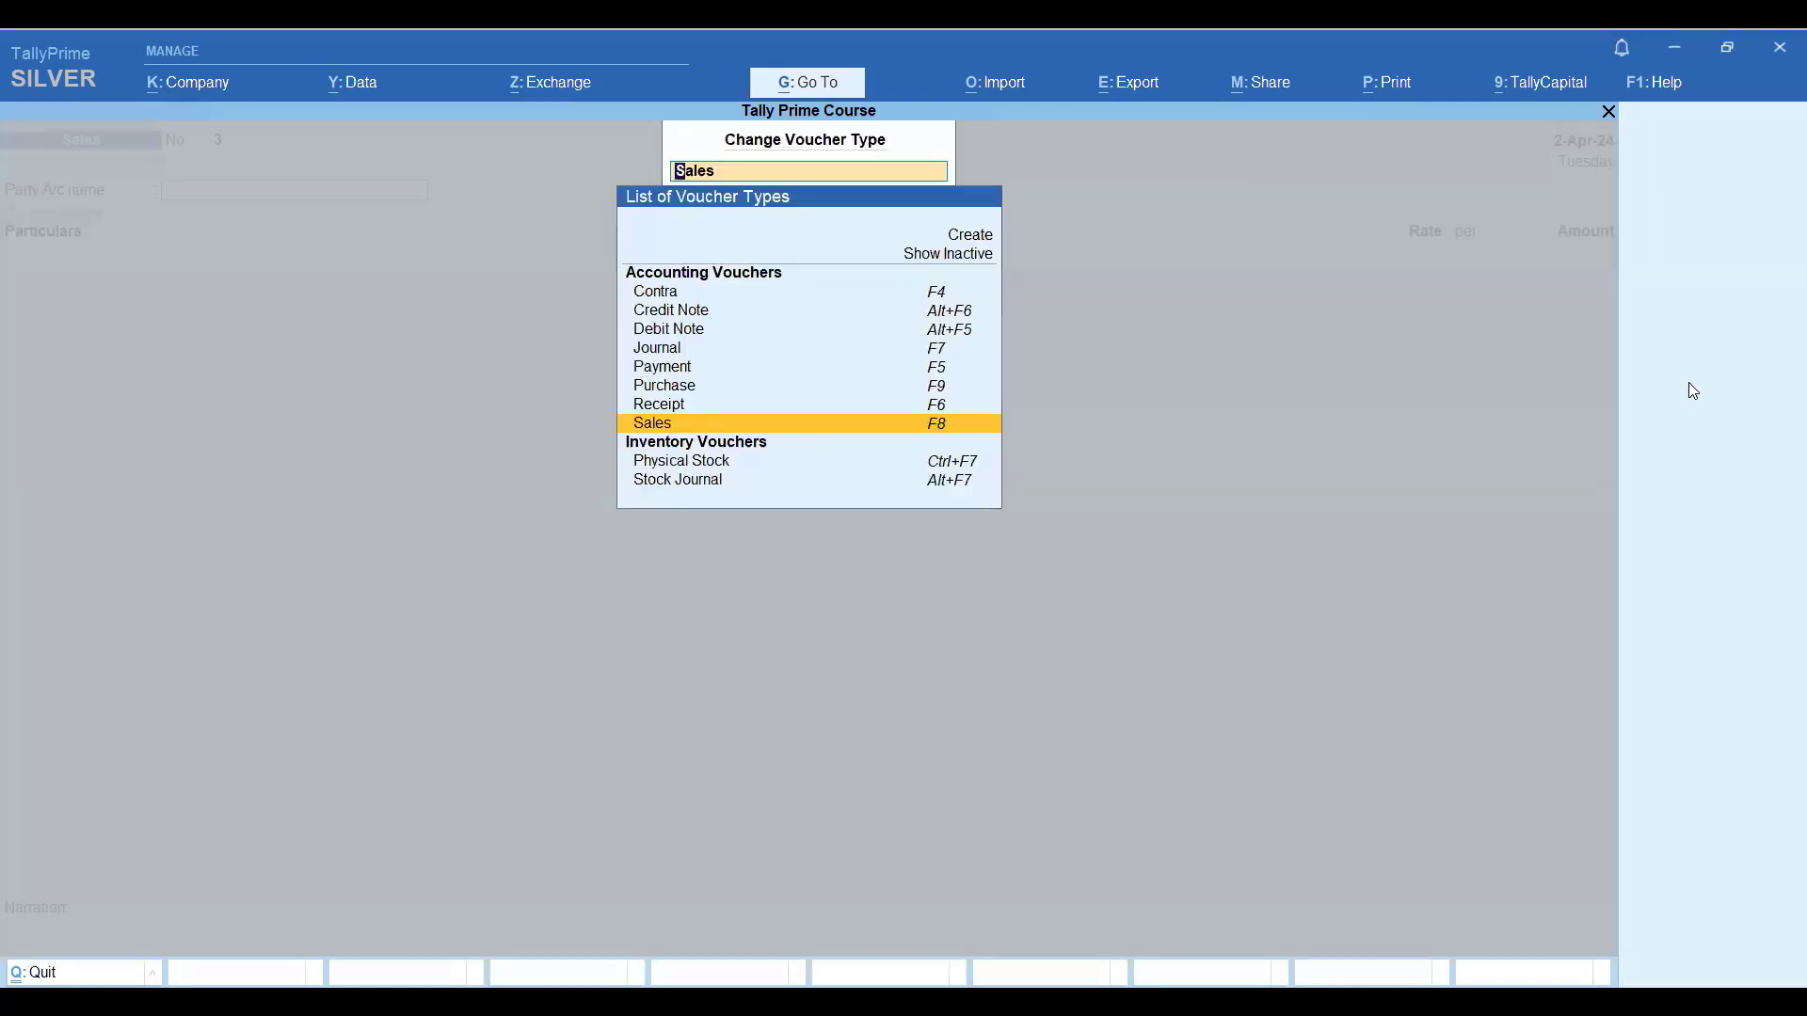
key("Up")
key("Up")
key("Up")
key("Up")
key("Up")
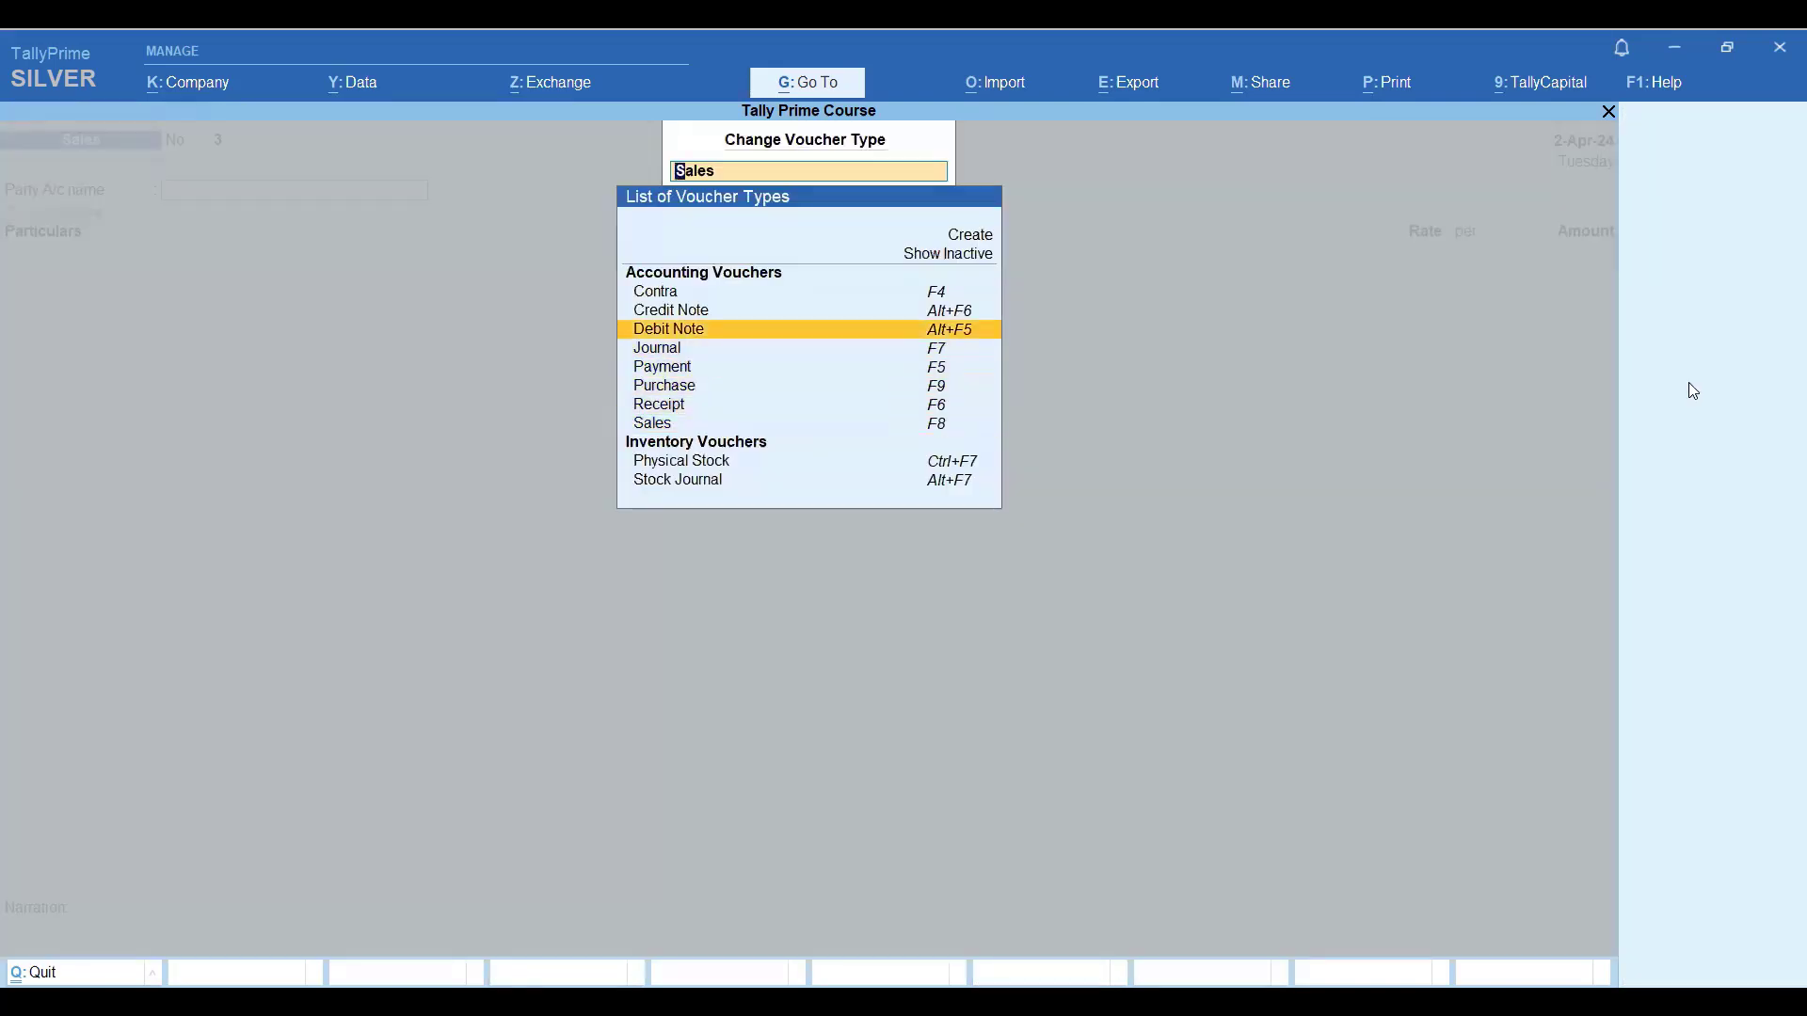
key("Return")
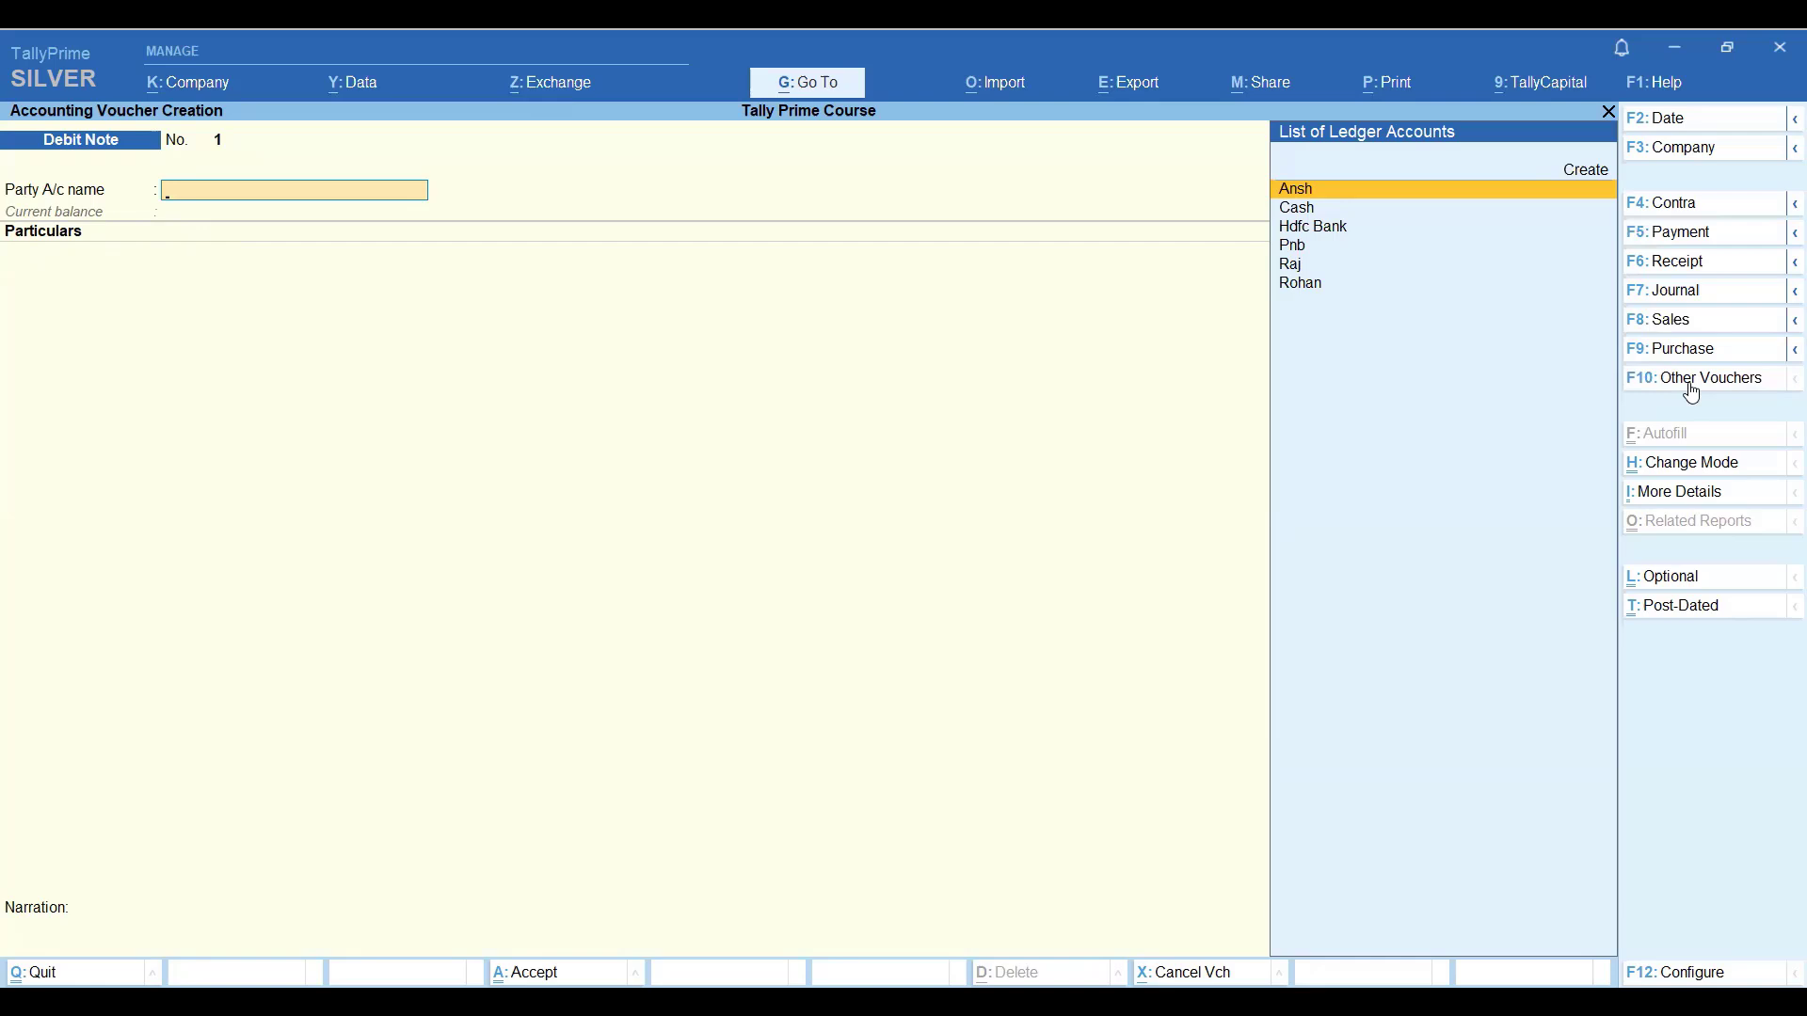
Choose the supplier listed directly above Cash as the debit note's party account, accepting the default dispatch, original invoice and party details.
key("Return")
key("Return")
key("Return")
key("Return")
key("Return")
key("Return")
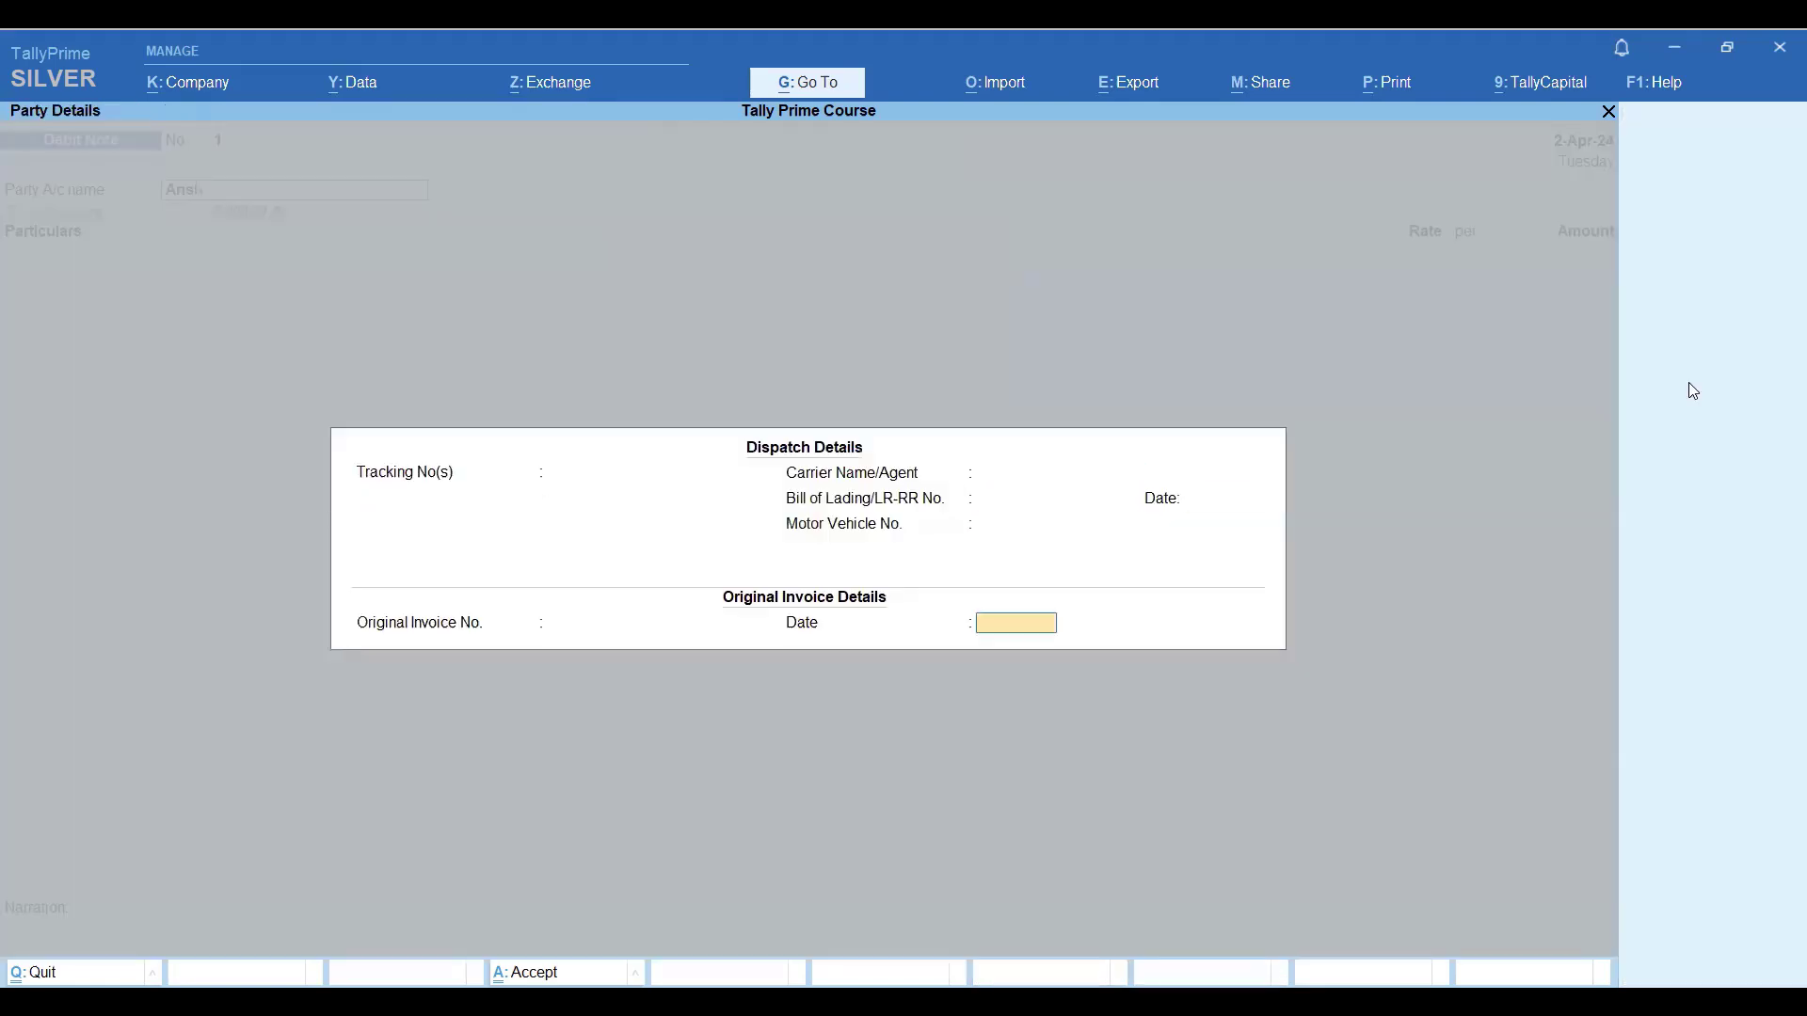
key("Return")
key("Return")
key("Return")
key("Return")
key("Return")
key("Return")
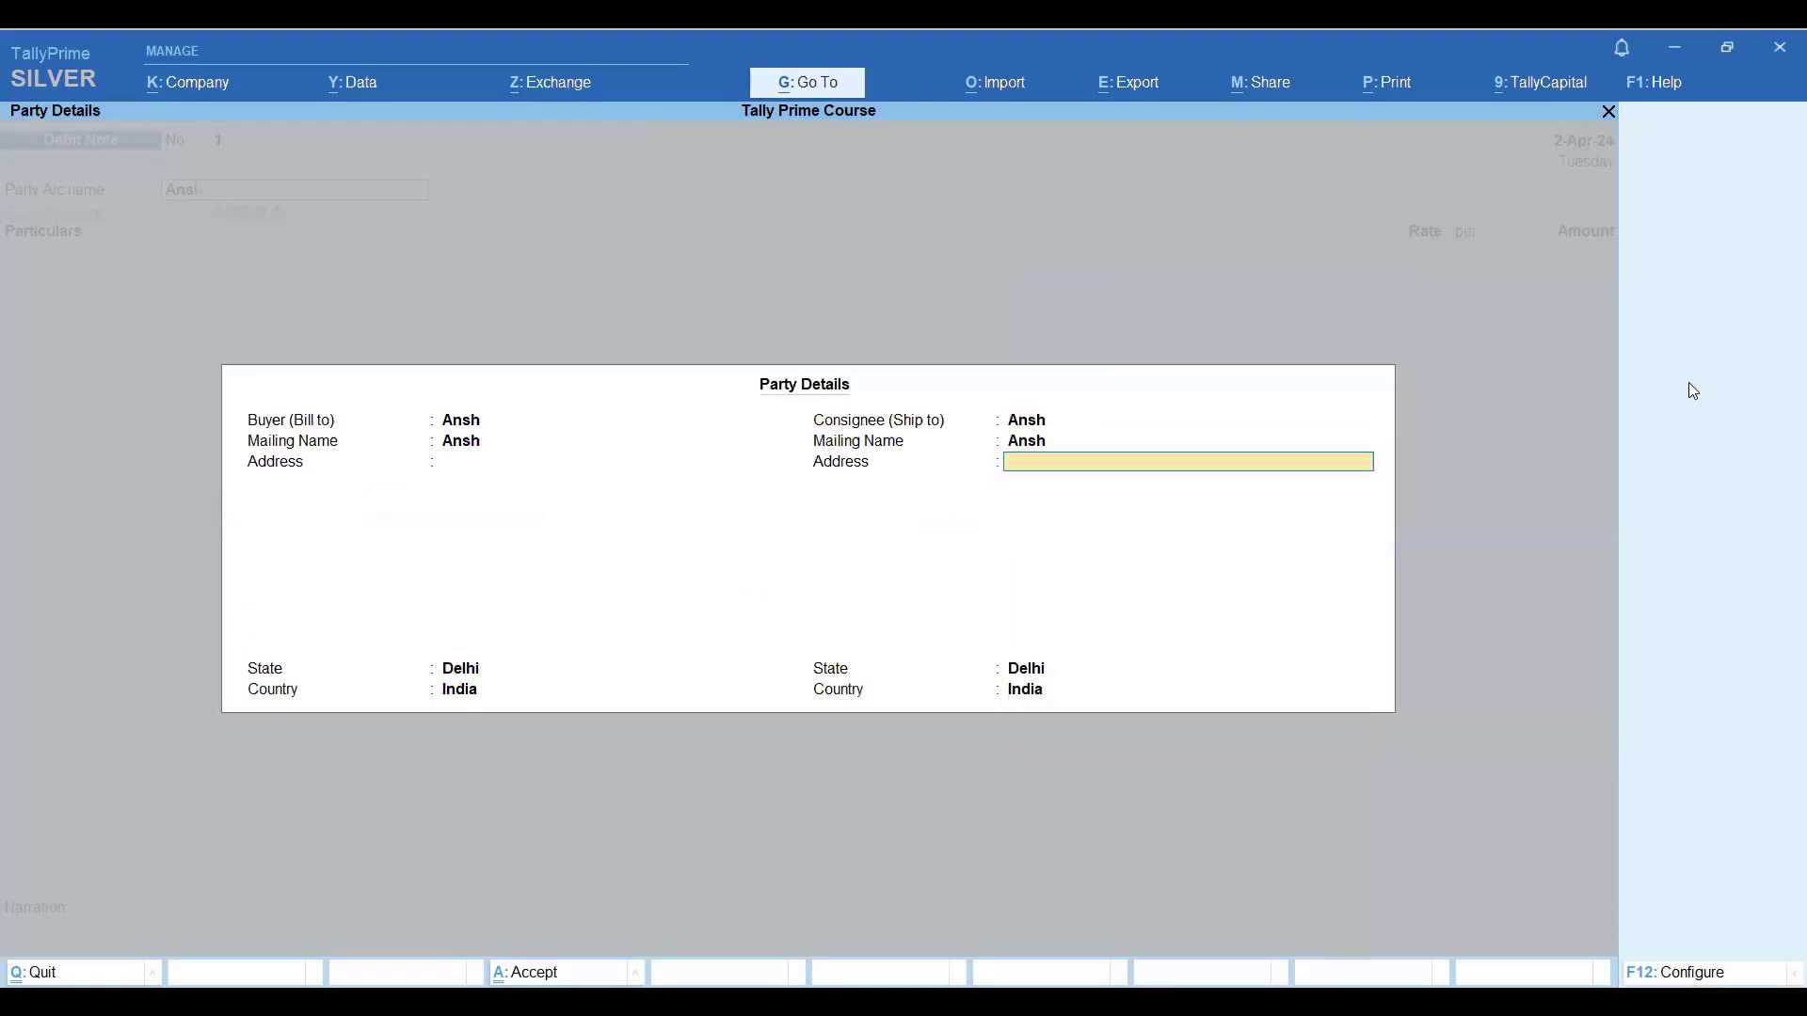
key("Return")
key("Return")
key("Return")
Start creating a new ledger from the particulars line and name it Purchase Return.
type("P")
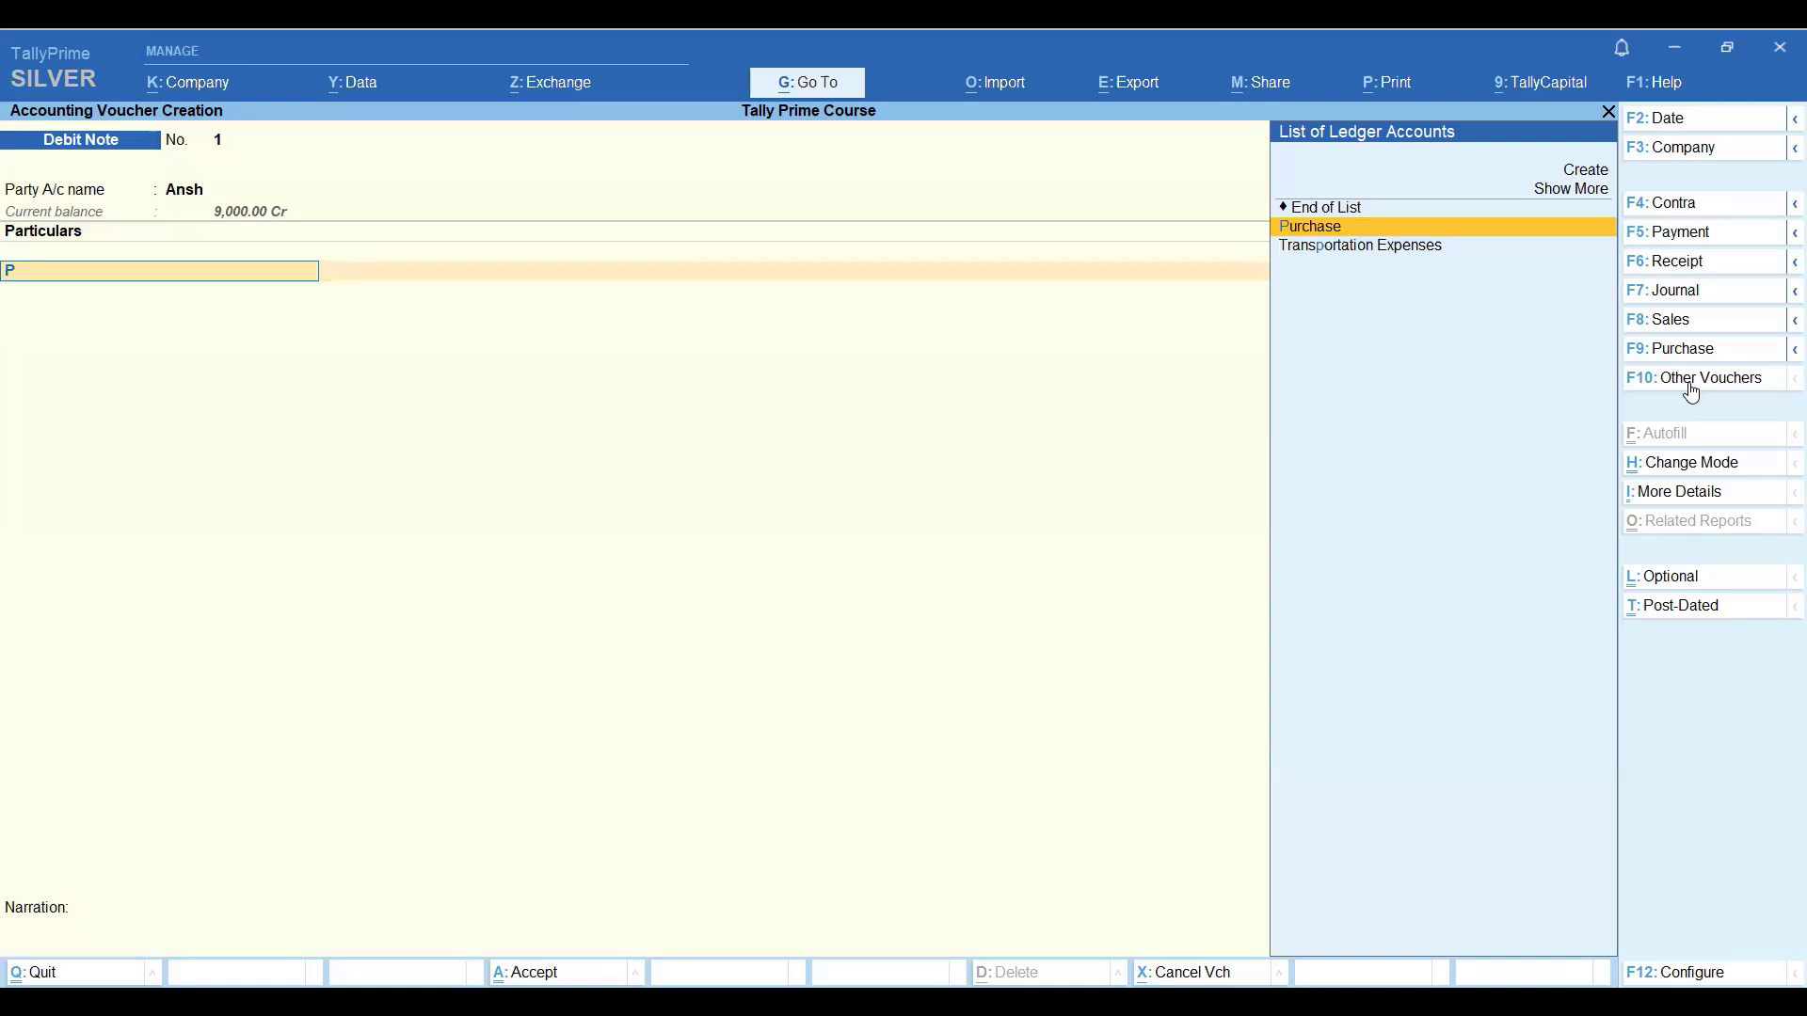
key("alt+c")
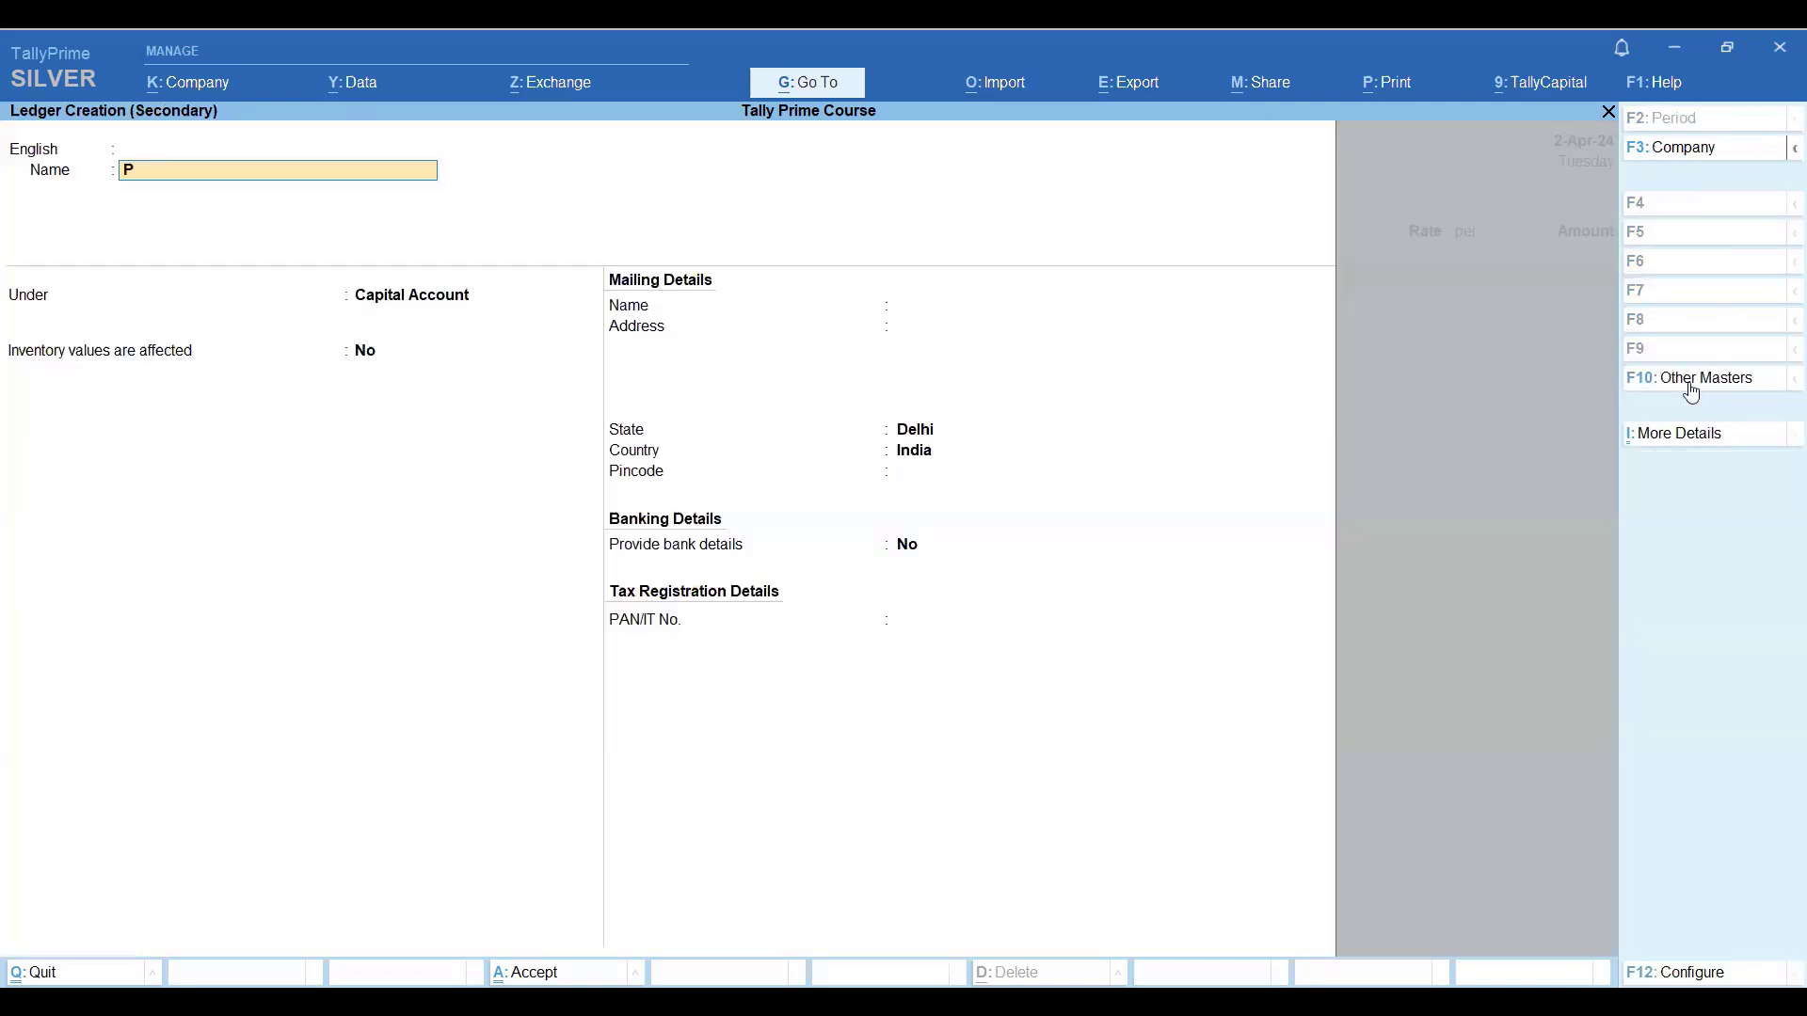
type("Purchaaa")
type(" Re")
type("turn")
key("Return")
key("Return")
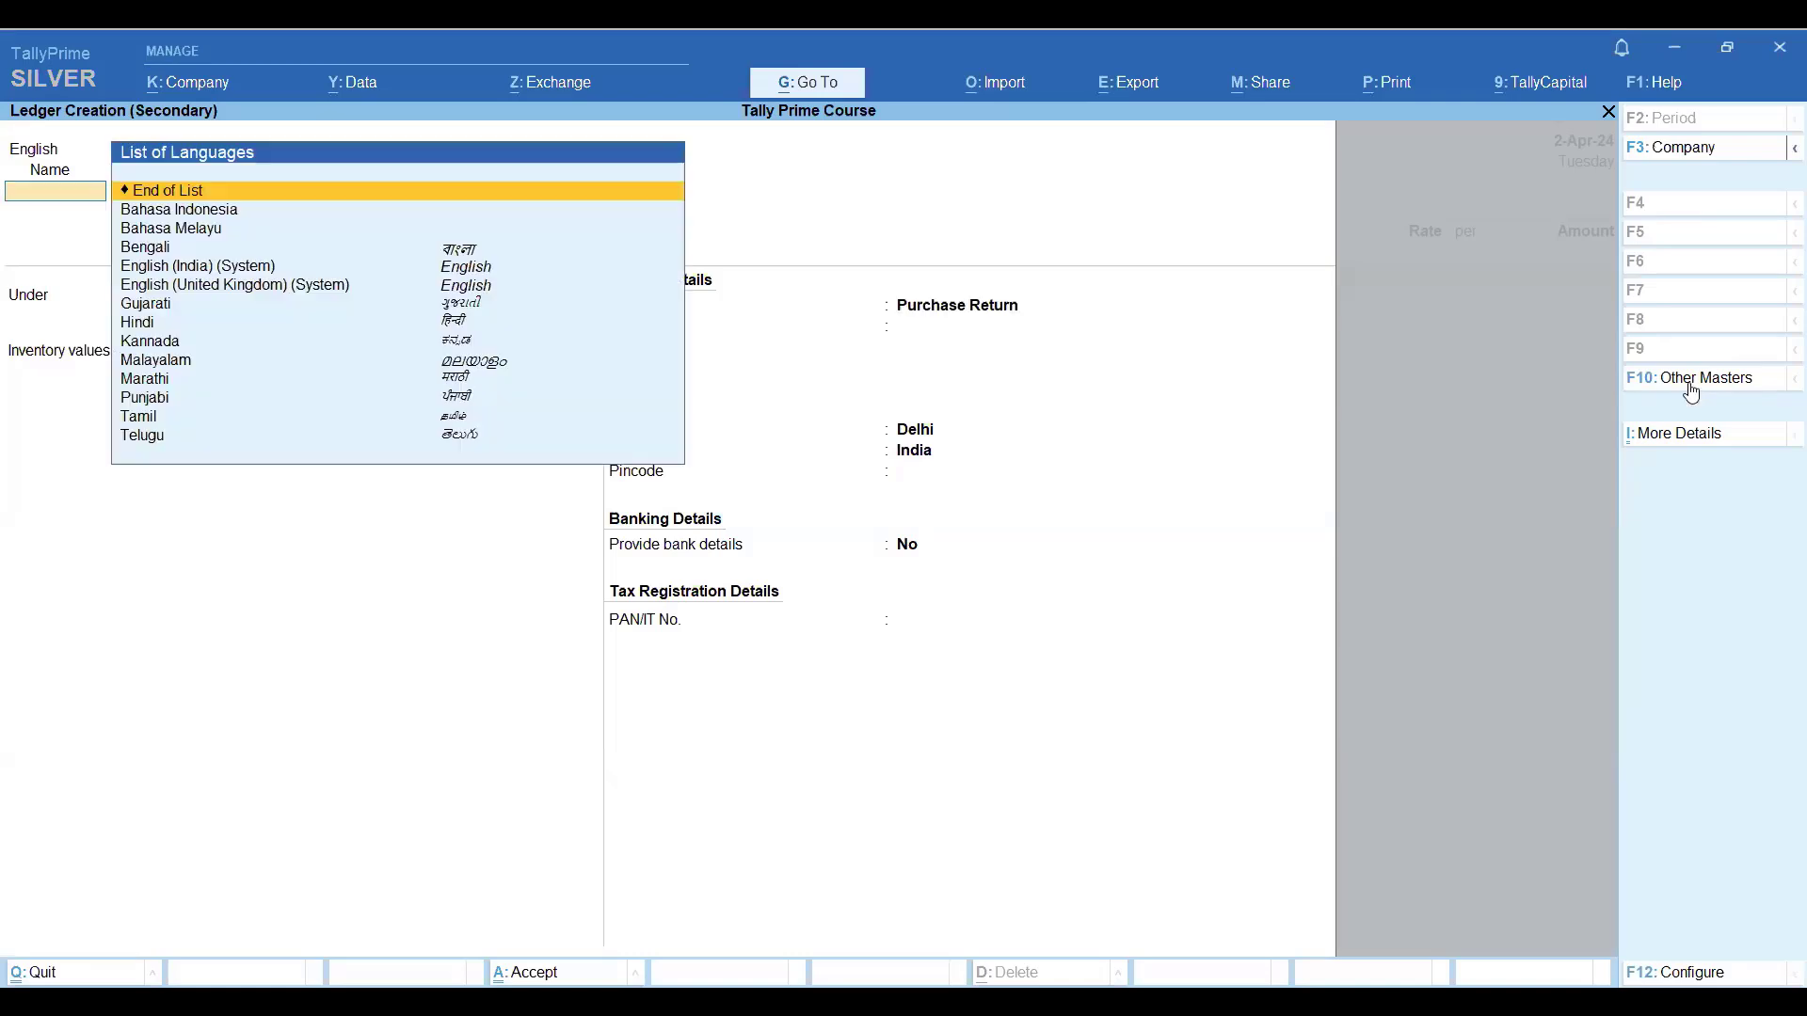
key("Return")
Place the Purchase Return ledger under Purchase Accounts, save it with the remaining defaults and use it in the debit note.
type("Pu")
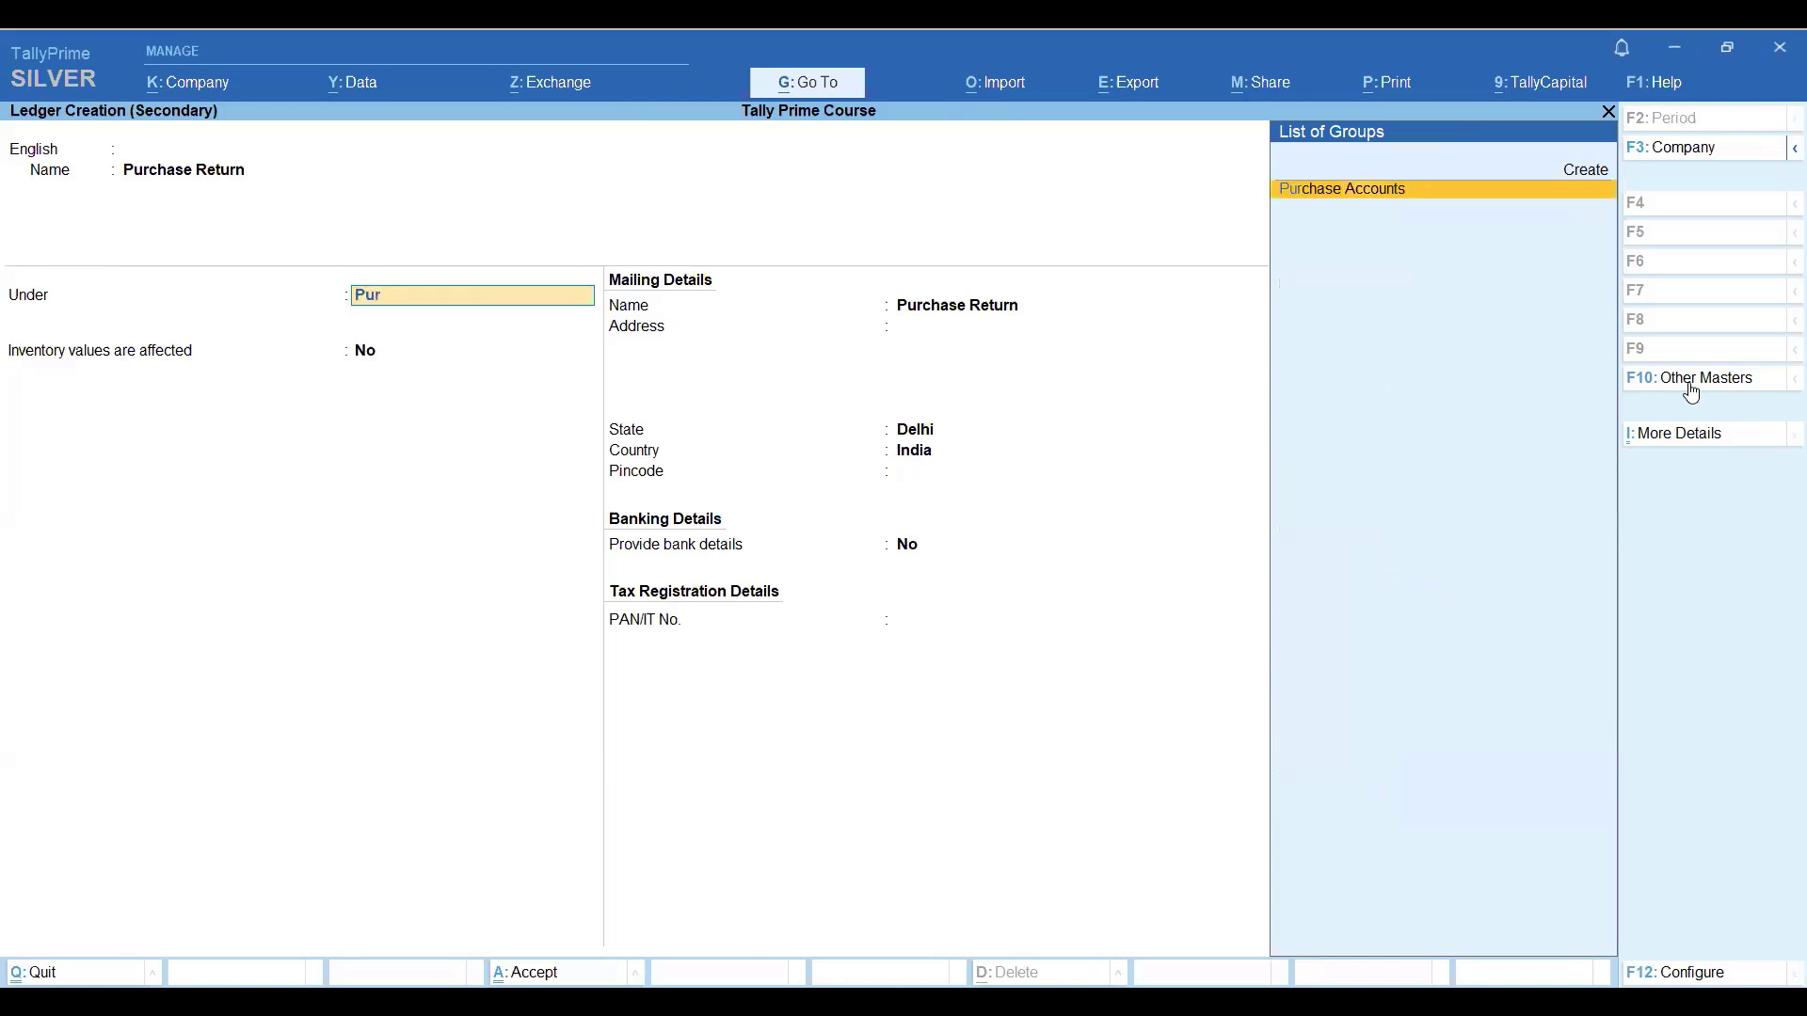
type("r")
key("Return")
key("Return")
key("Return")
key("Return")
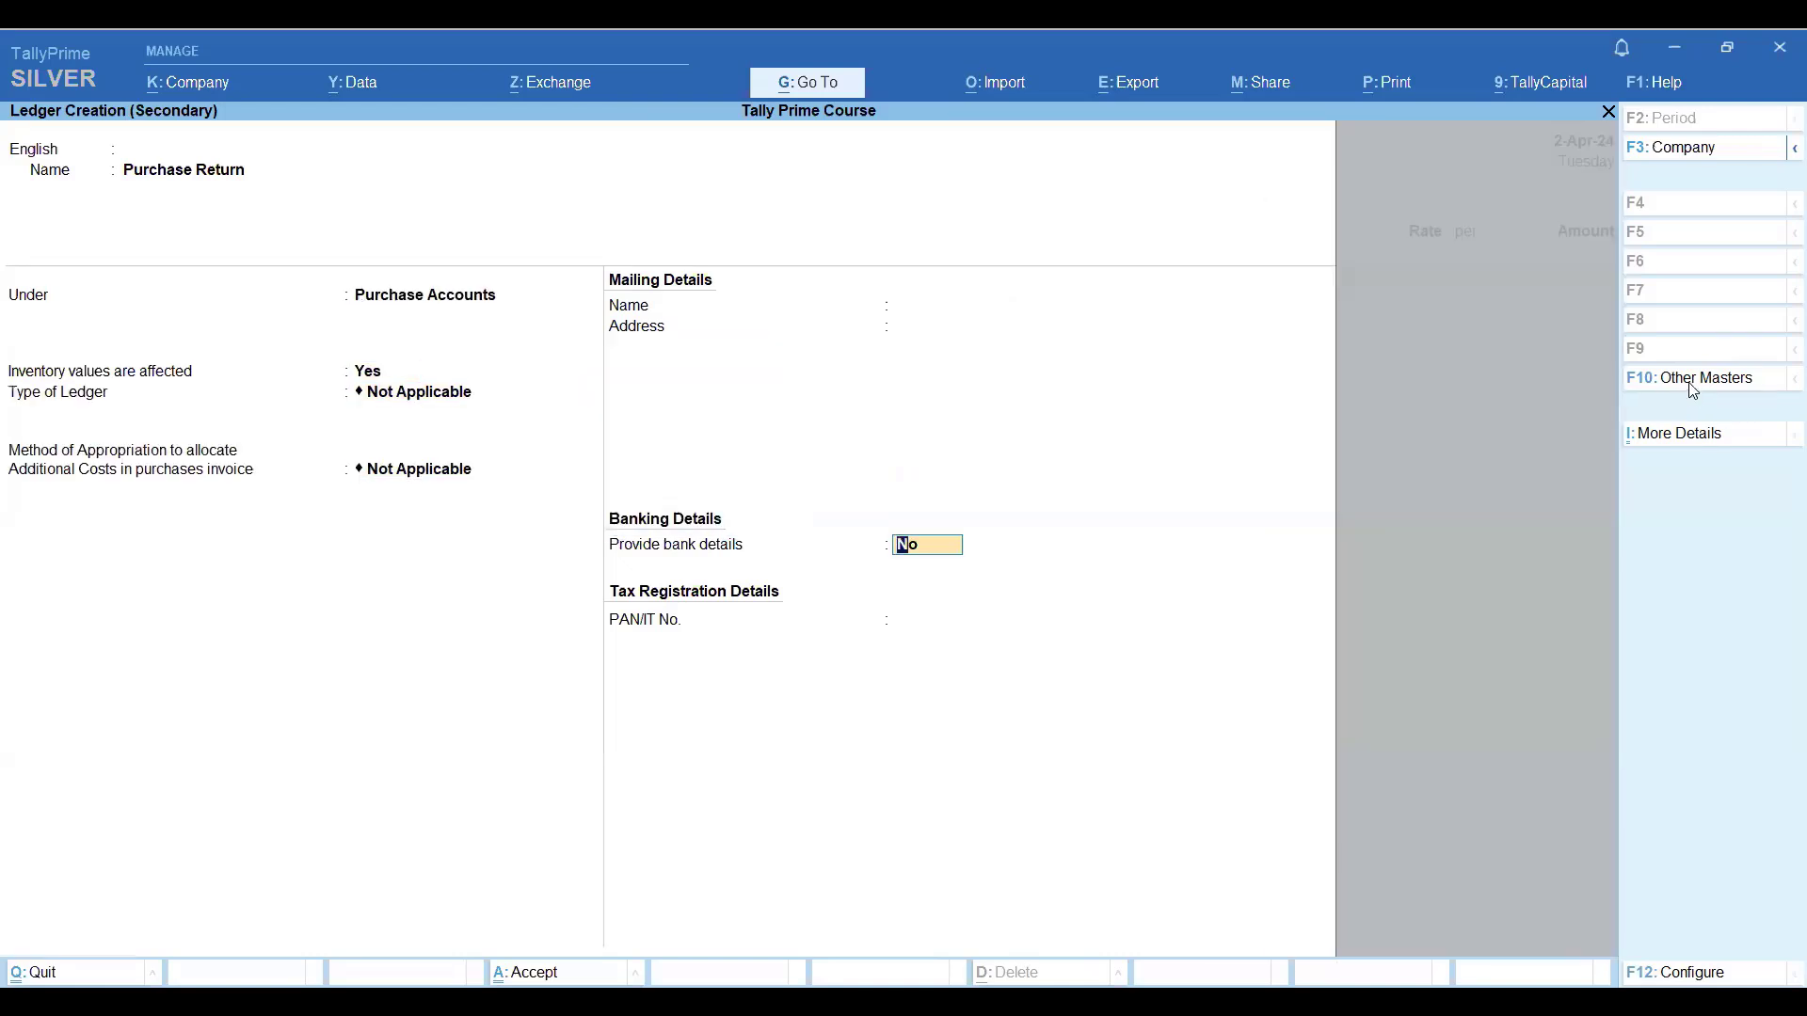
key("Return")
key("Return")
key("Return")
key("Return")
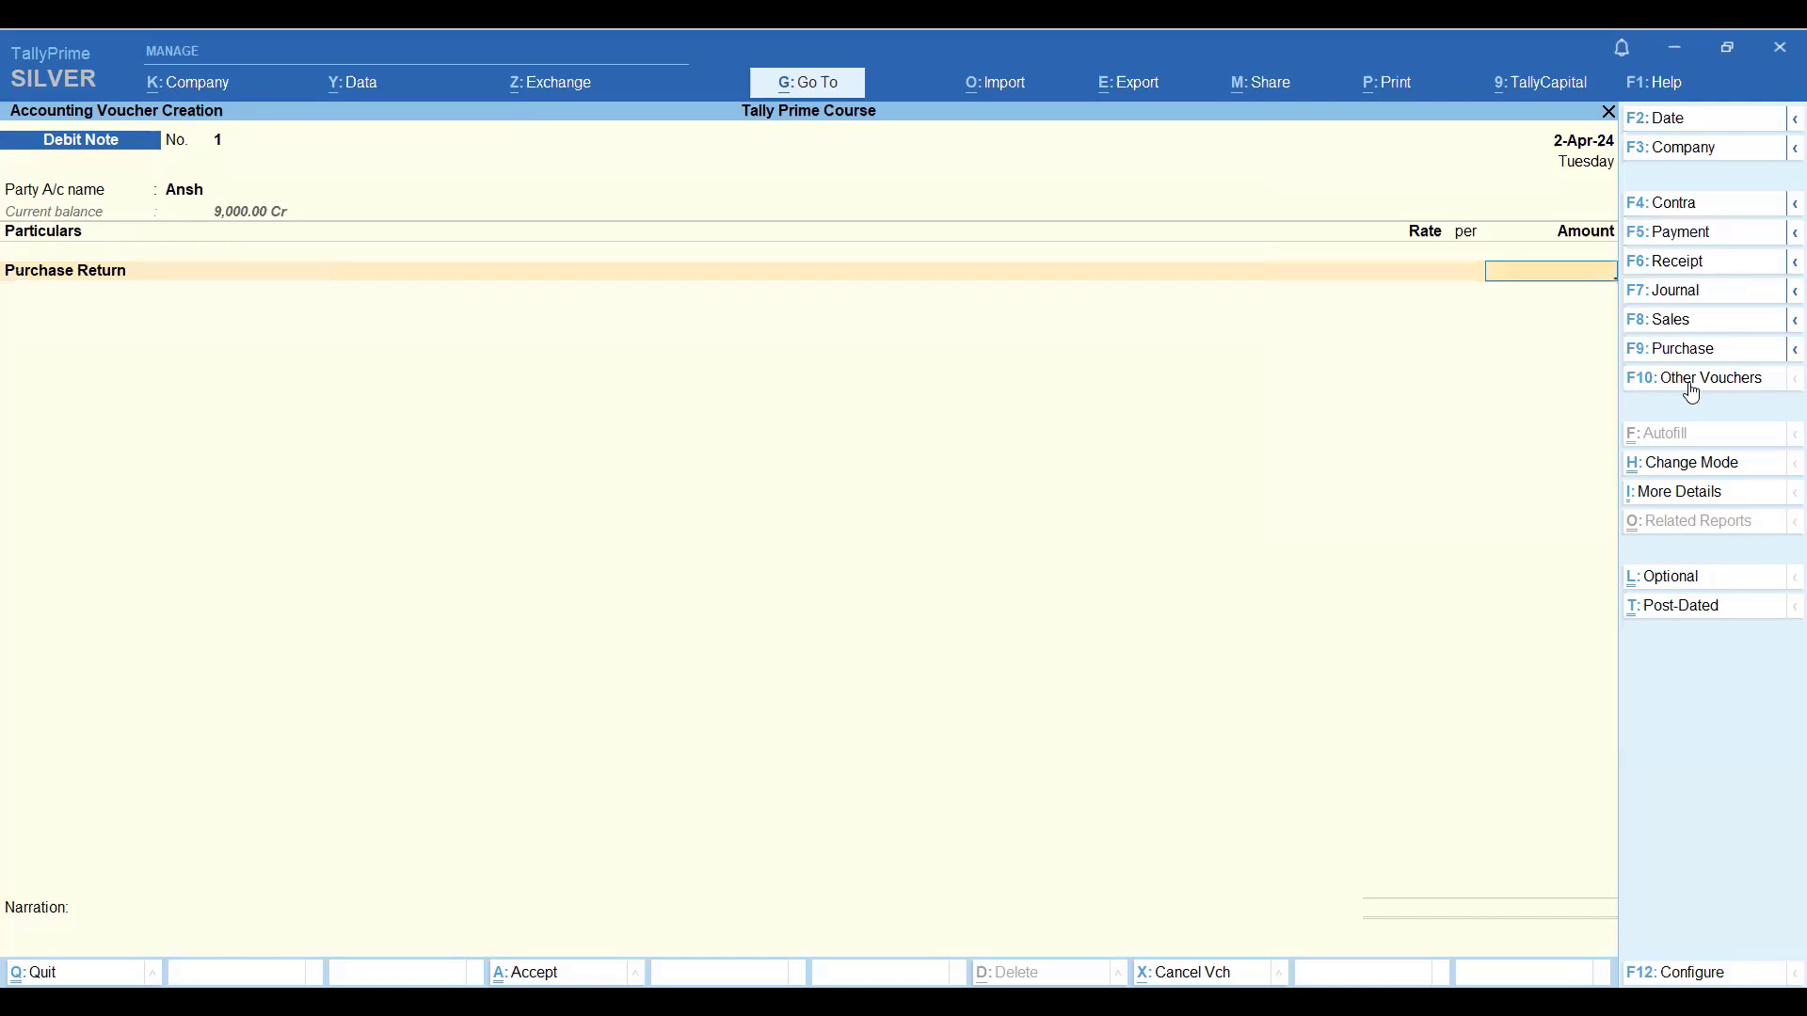
Set the Purchase Return amount to 1,000 and end the list of particulars.
type("1,000")
key("Return")
key("Return")
key("Return")
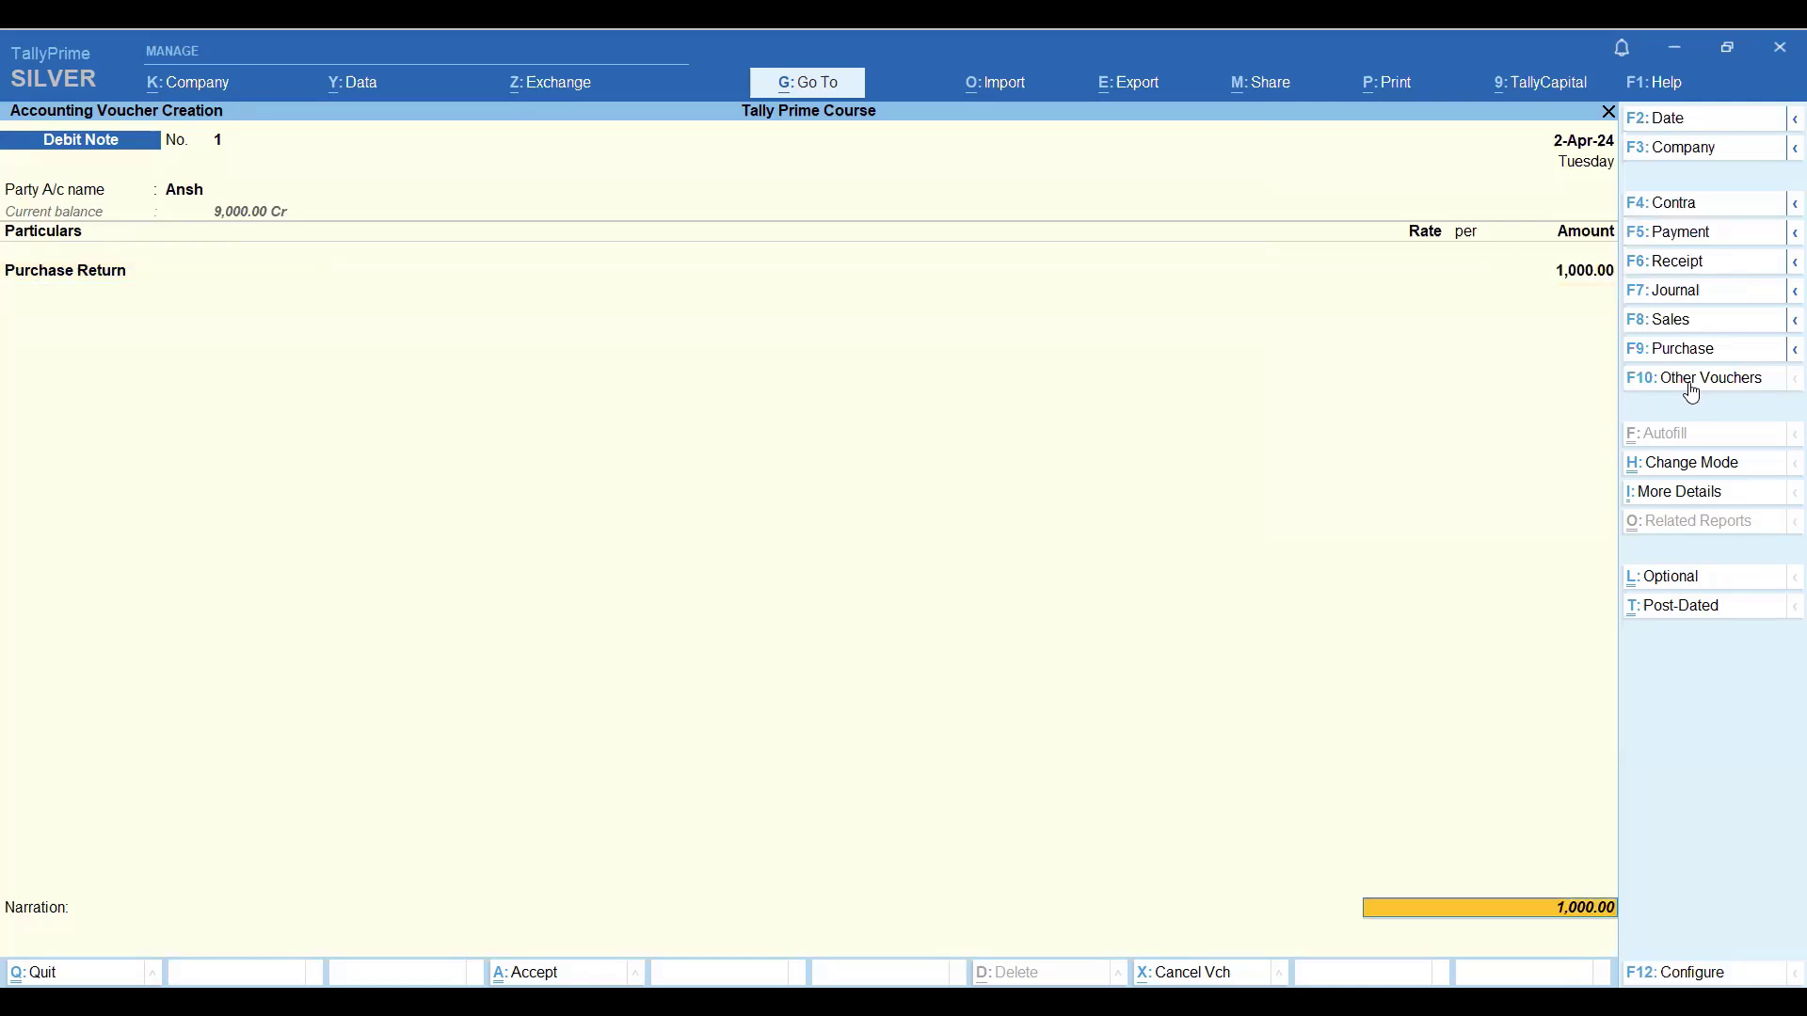
Allocate the 1,000 as Agst Ref to bill 102 and save the debit note without a narration.
key("Return")
key("Return")
key("Return")
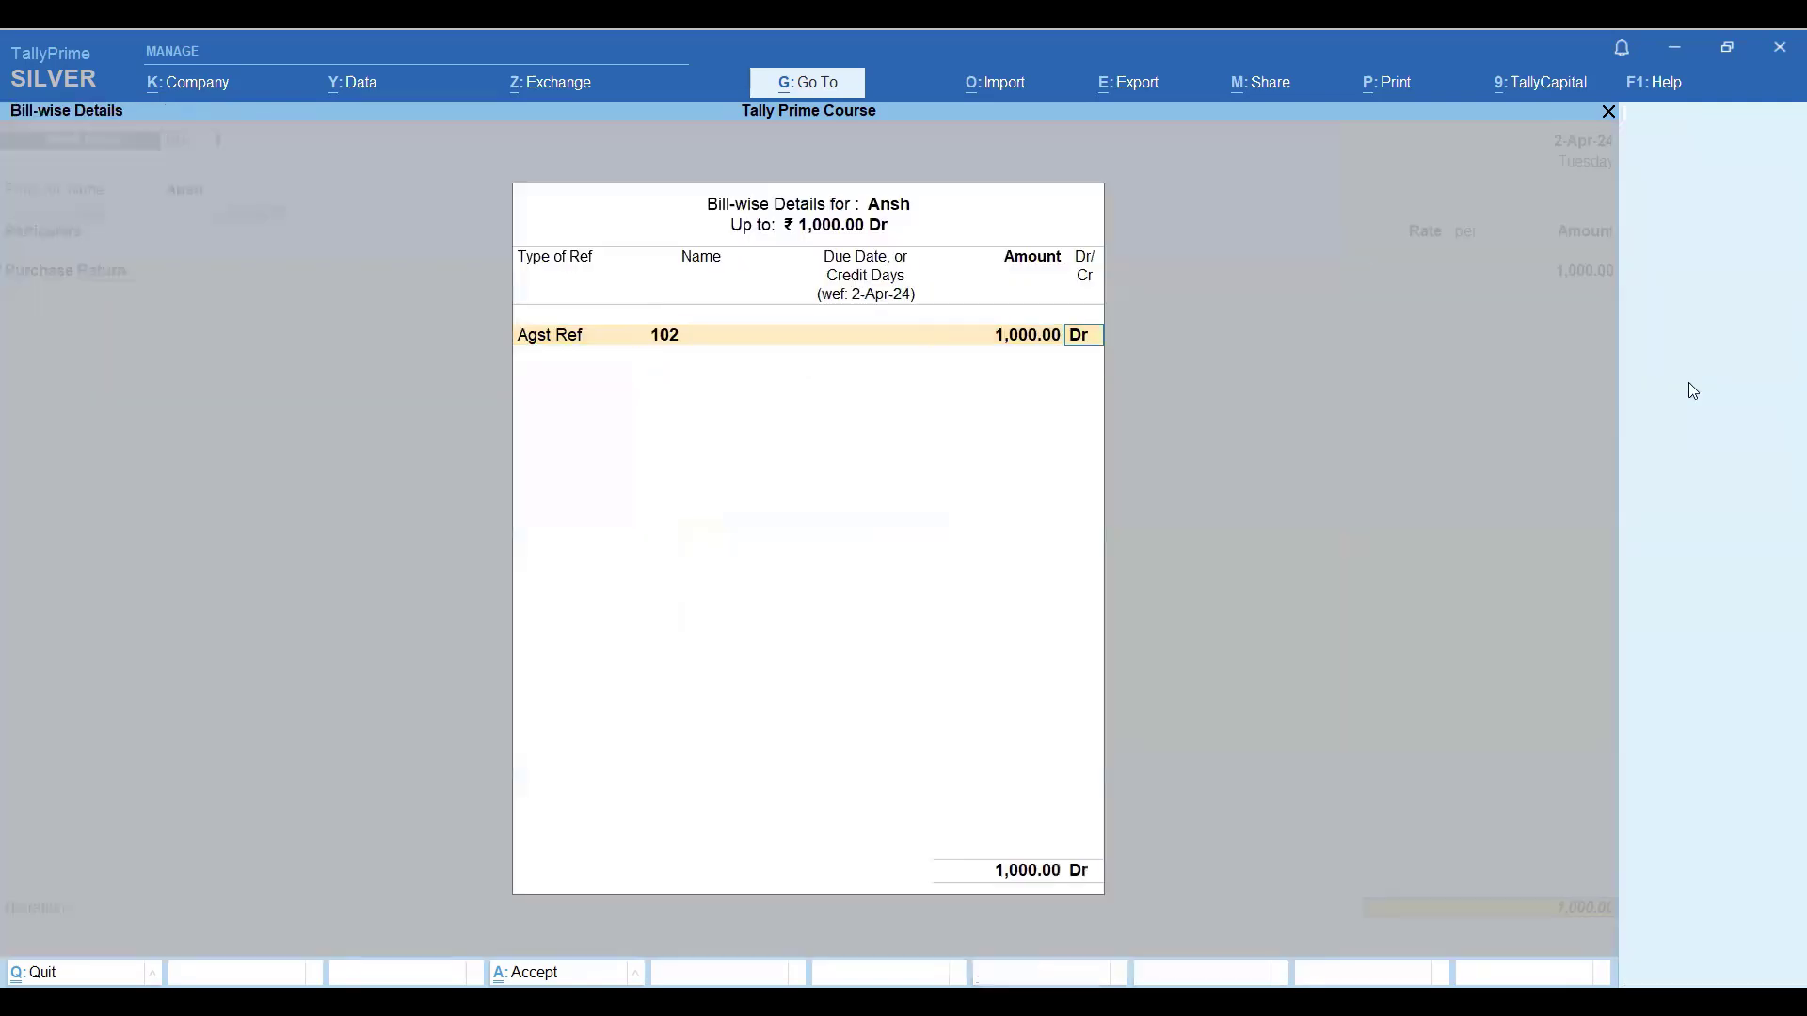
key("Return")
key("Return")
key("Return")
key("Return")
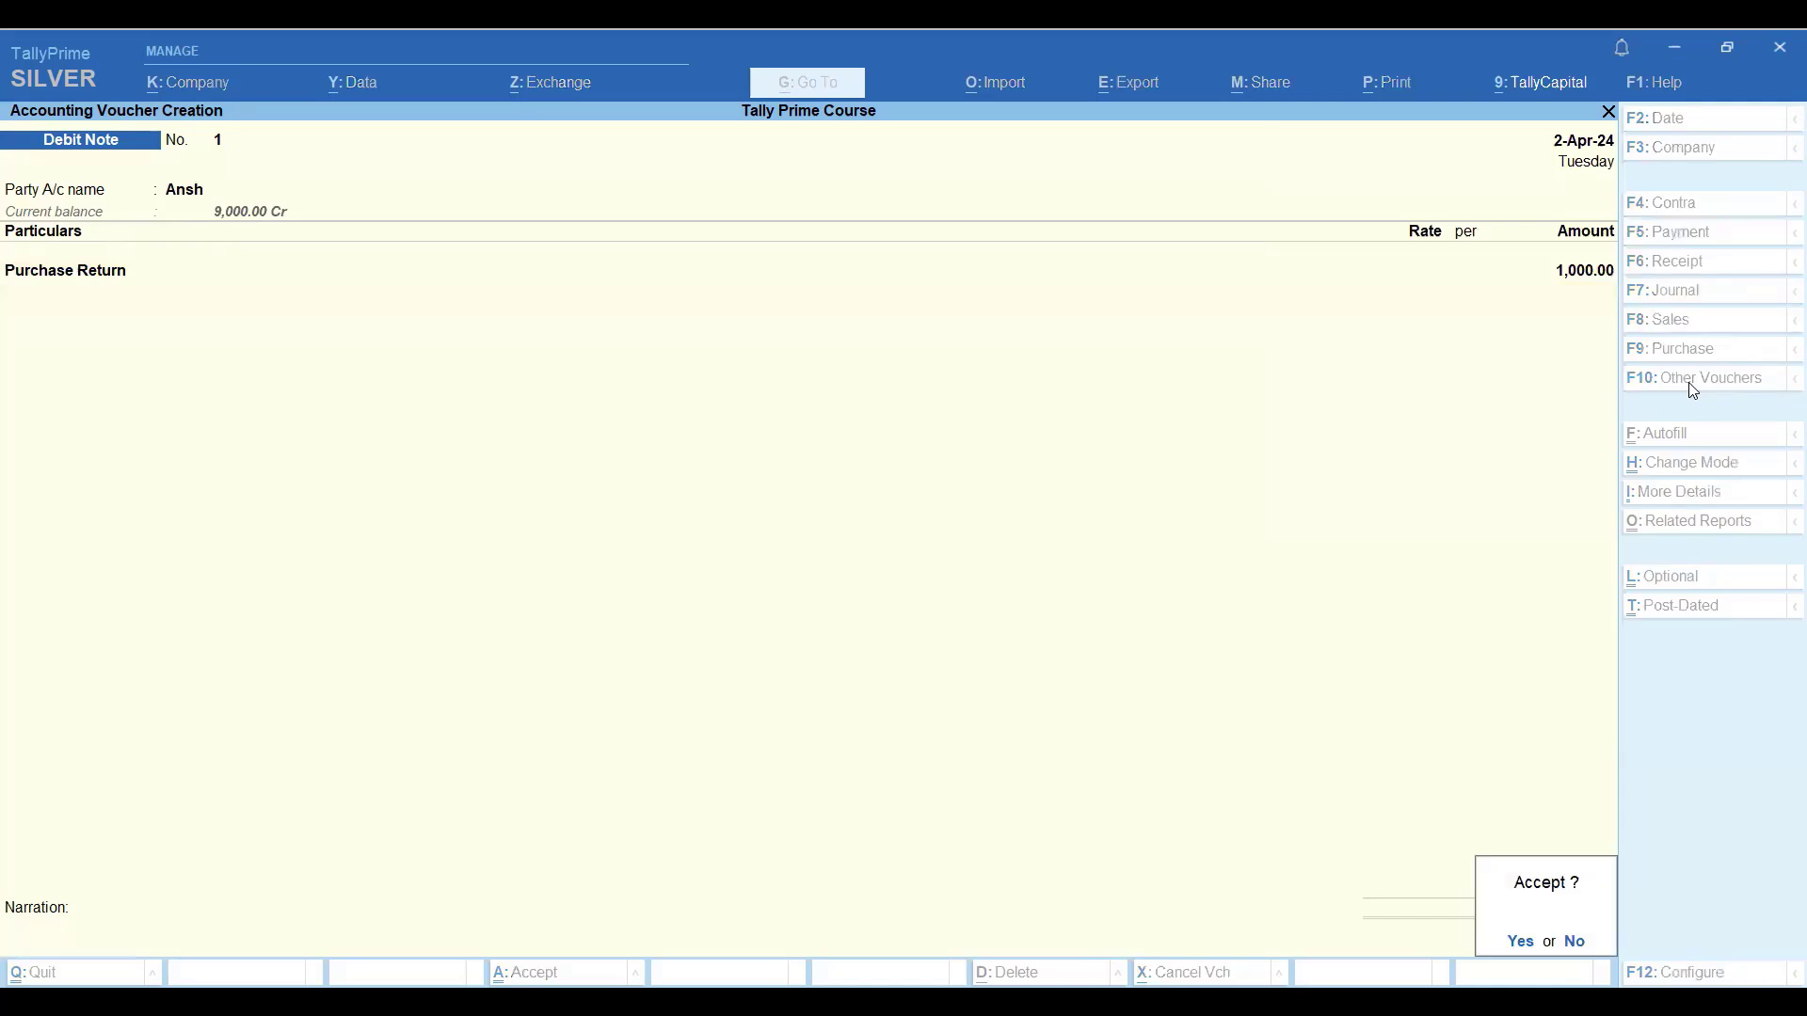
key("Return")
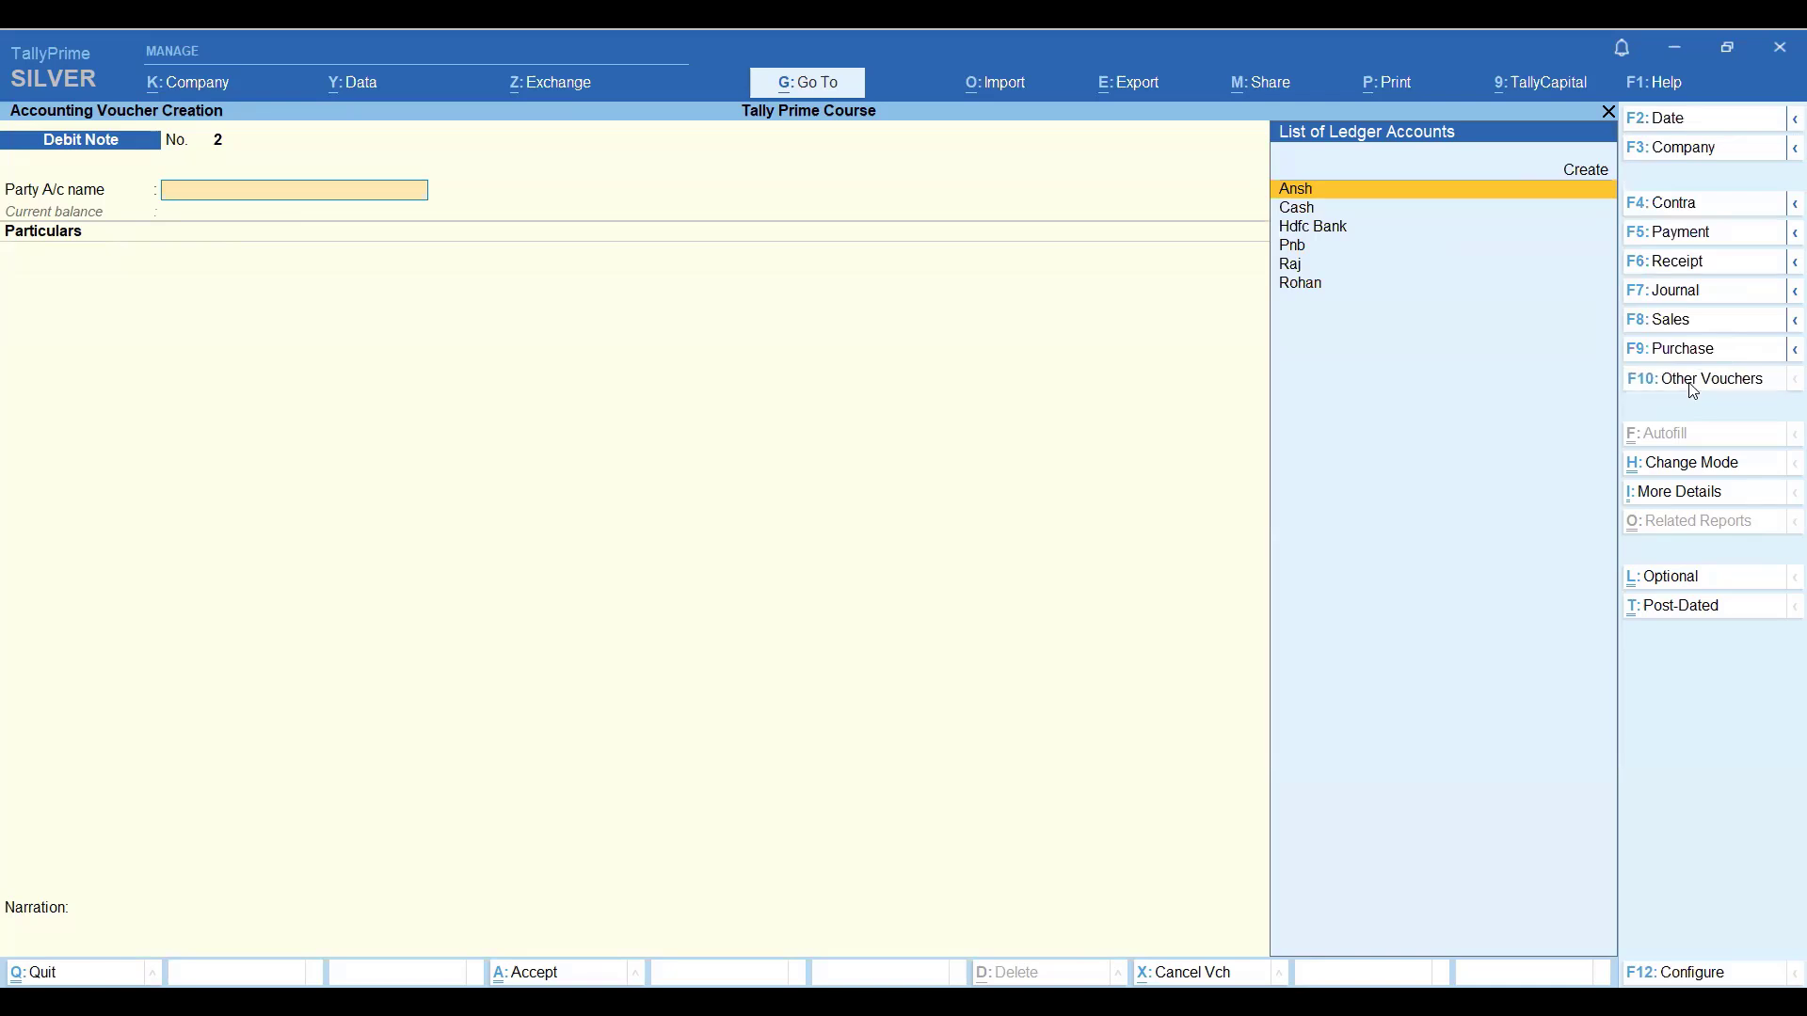
Change the voucher type from Debit Note to Credit Note.
left_click(1693, 381)
key("Up")
key("Up")
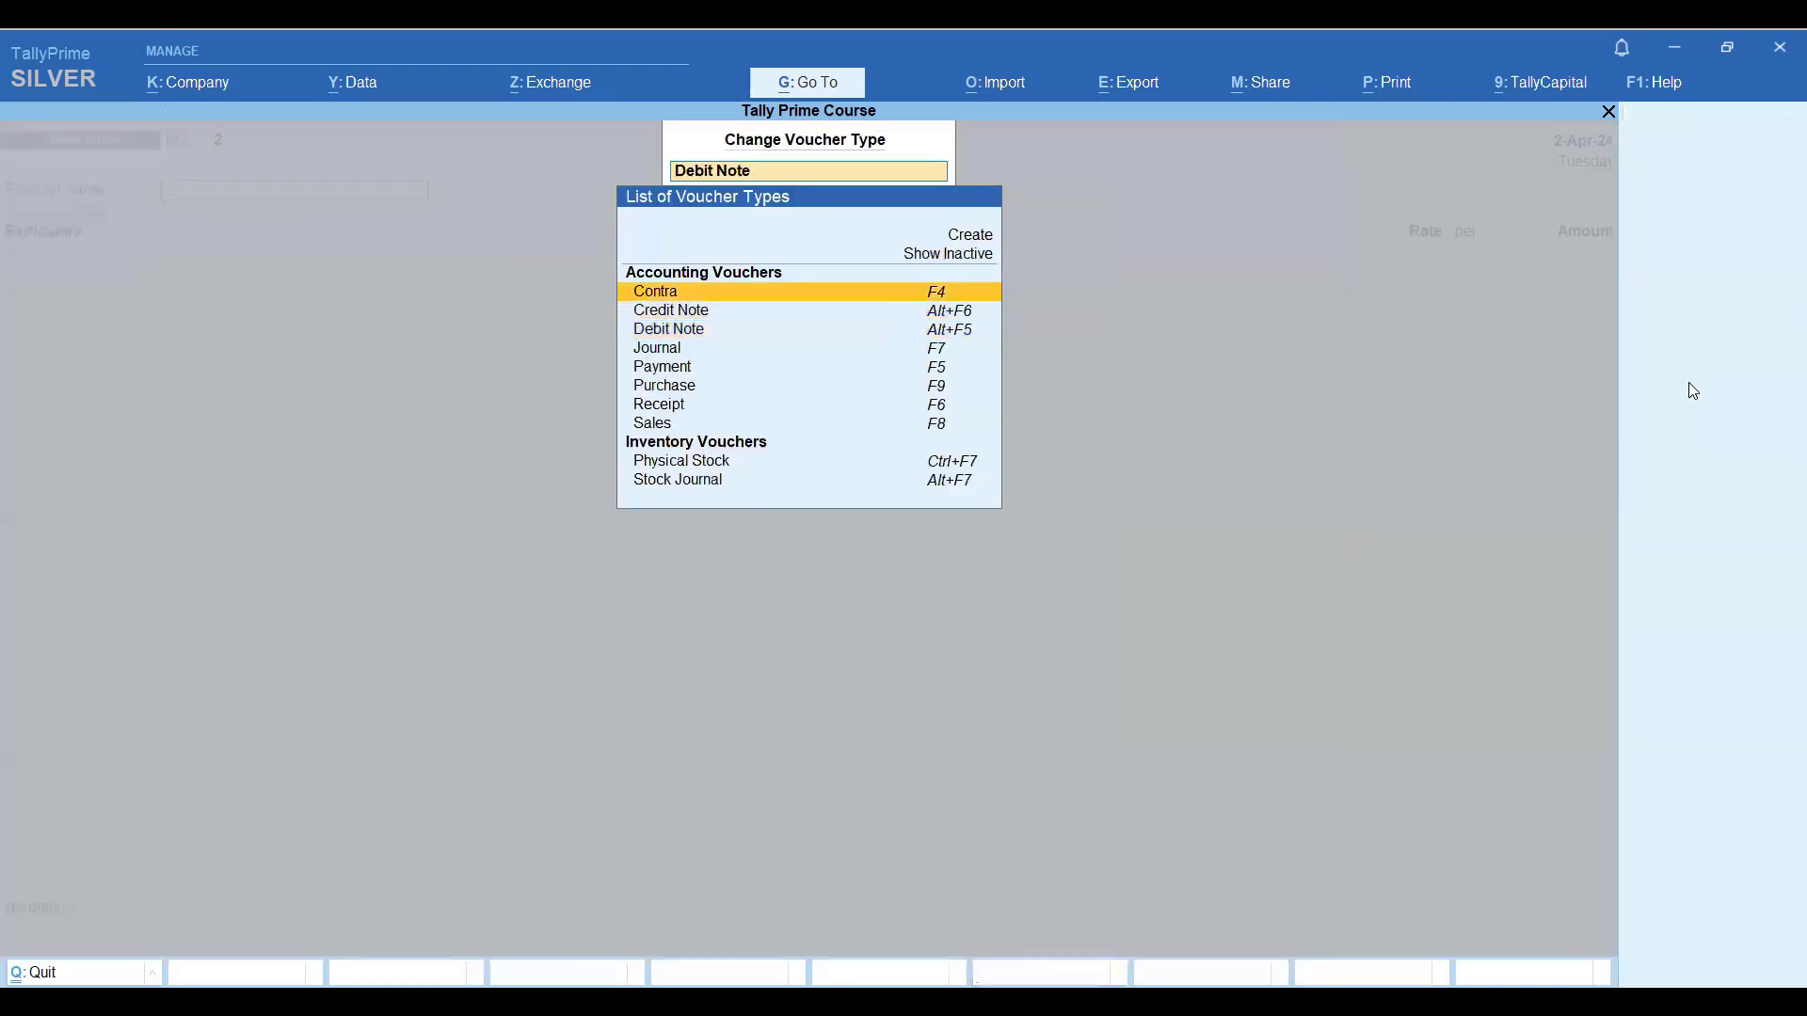
key("Down")
key("Return")
Choose the customer ledger listed directly below Pnb as the credit note's party account, accepting the default receipt, original invoice and party details.
key("Down")
key("Down")
key("Down")
key("Down")
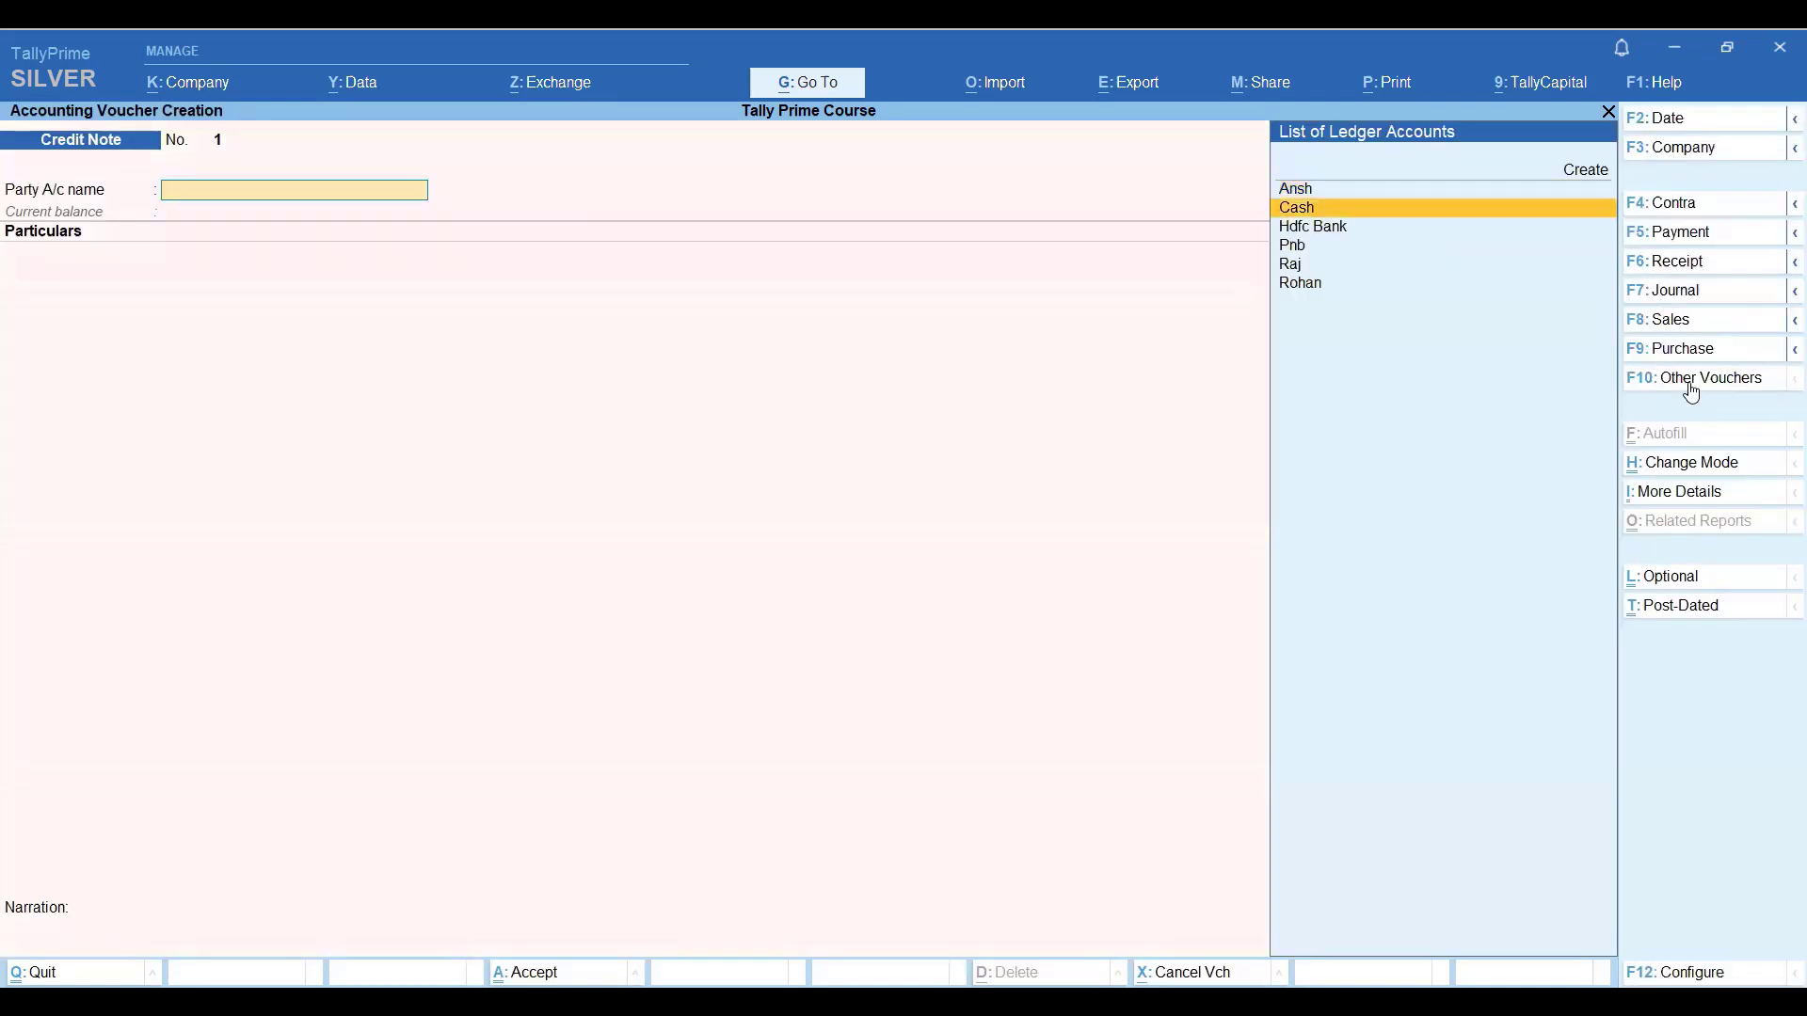
key("Return")
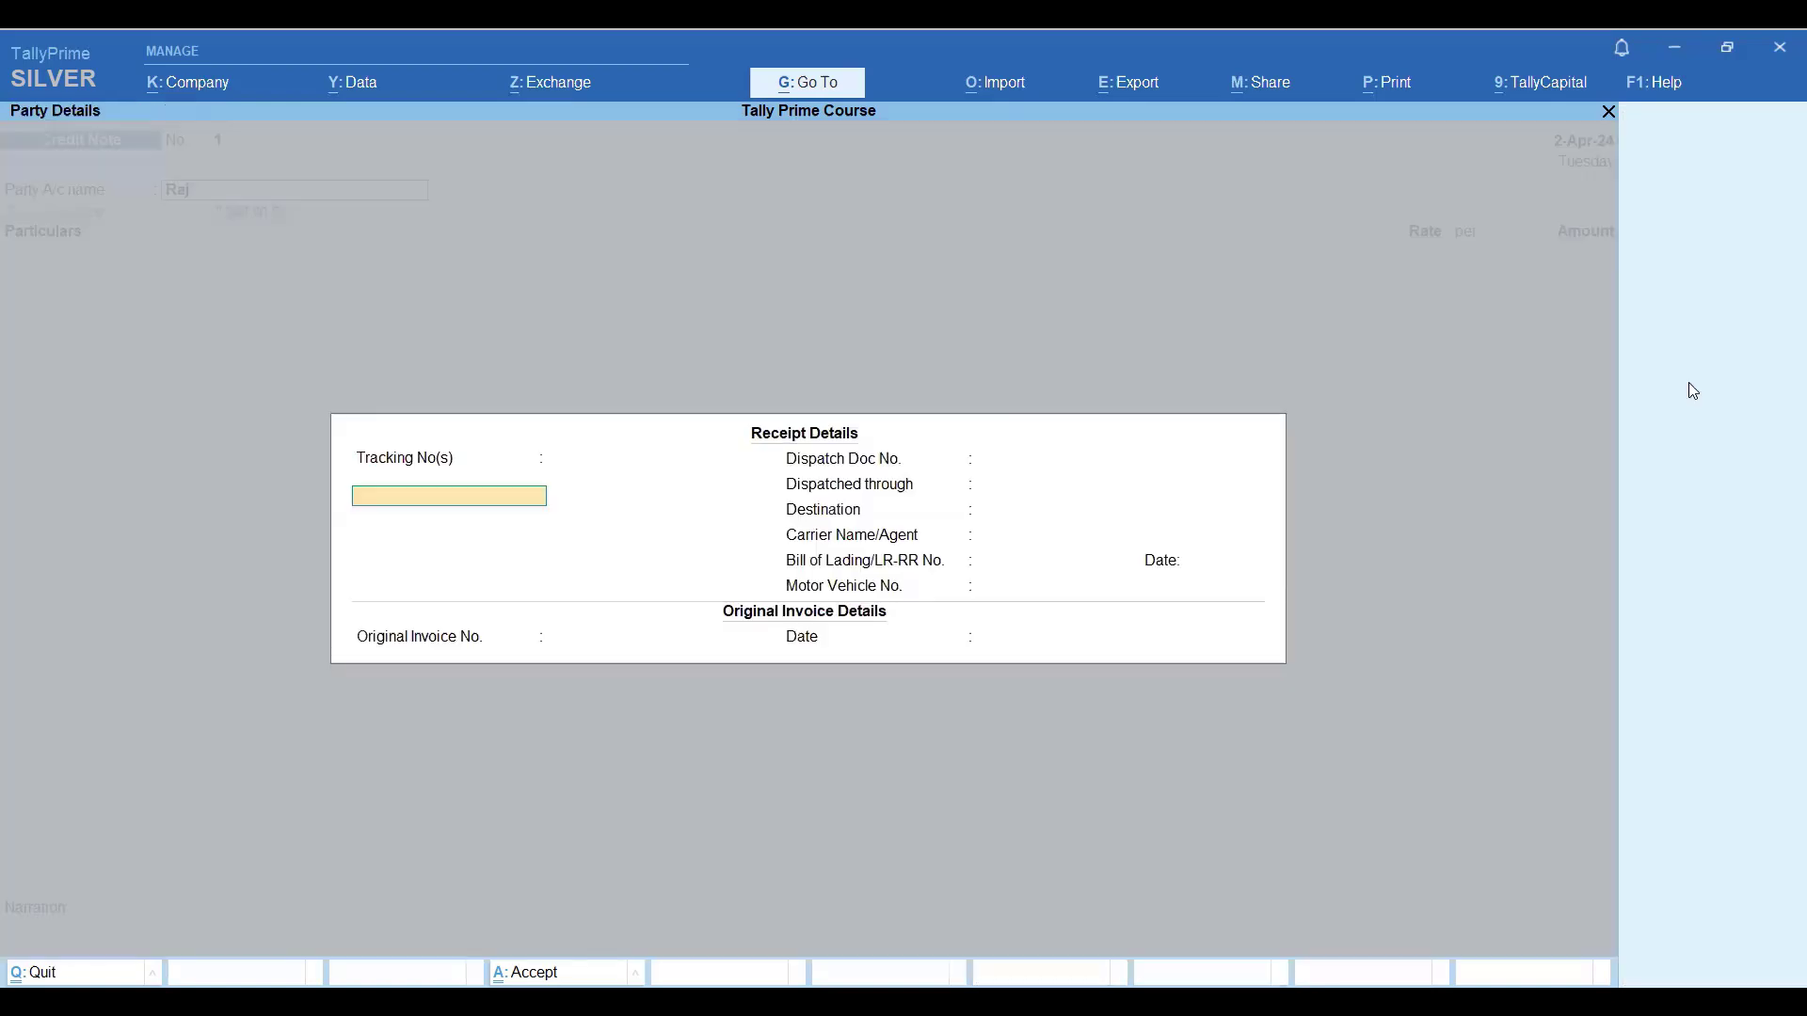
key("Return")
key("Return")
key("Return")
key("Return")
key("Return")
key("Return")
key("Return")
key("Return")
key("Return")
key("Return")
key("Return")
key("Return")
key("Return")
key("Return")
key("Return")
key("Return")
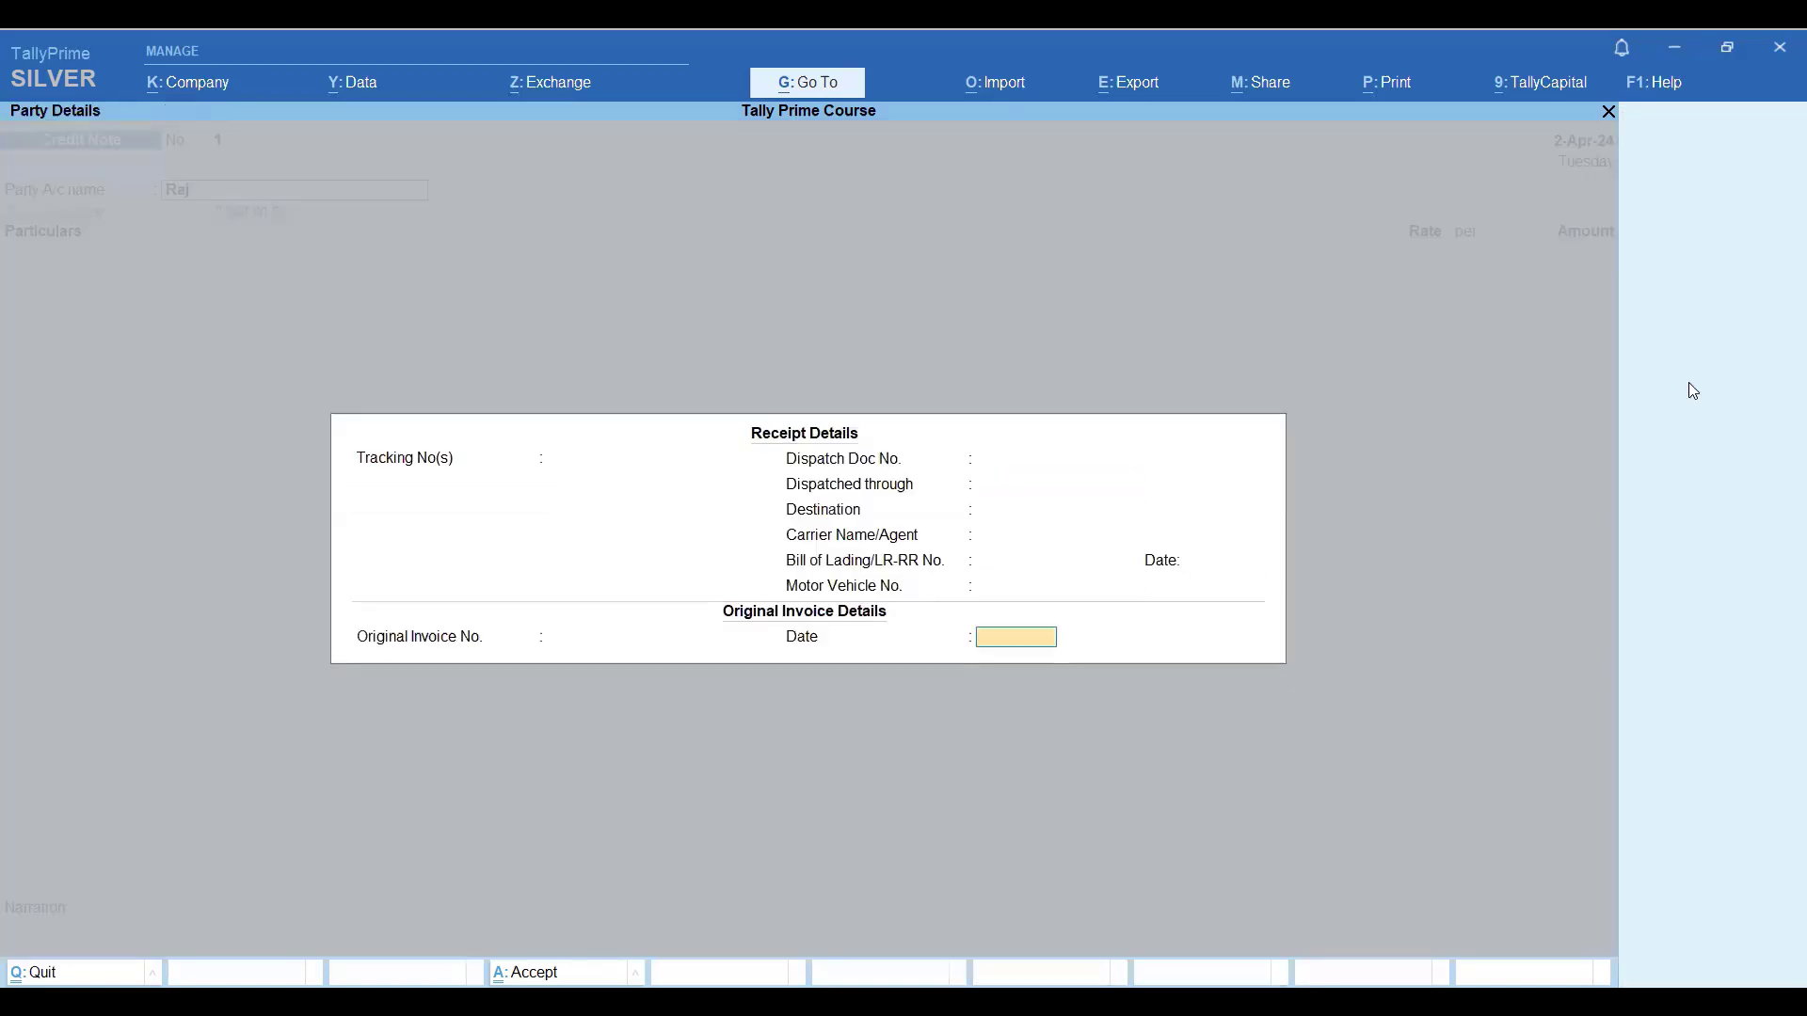
key("Return")
key("Return")
key("Return")
key("Return")
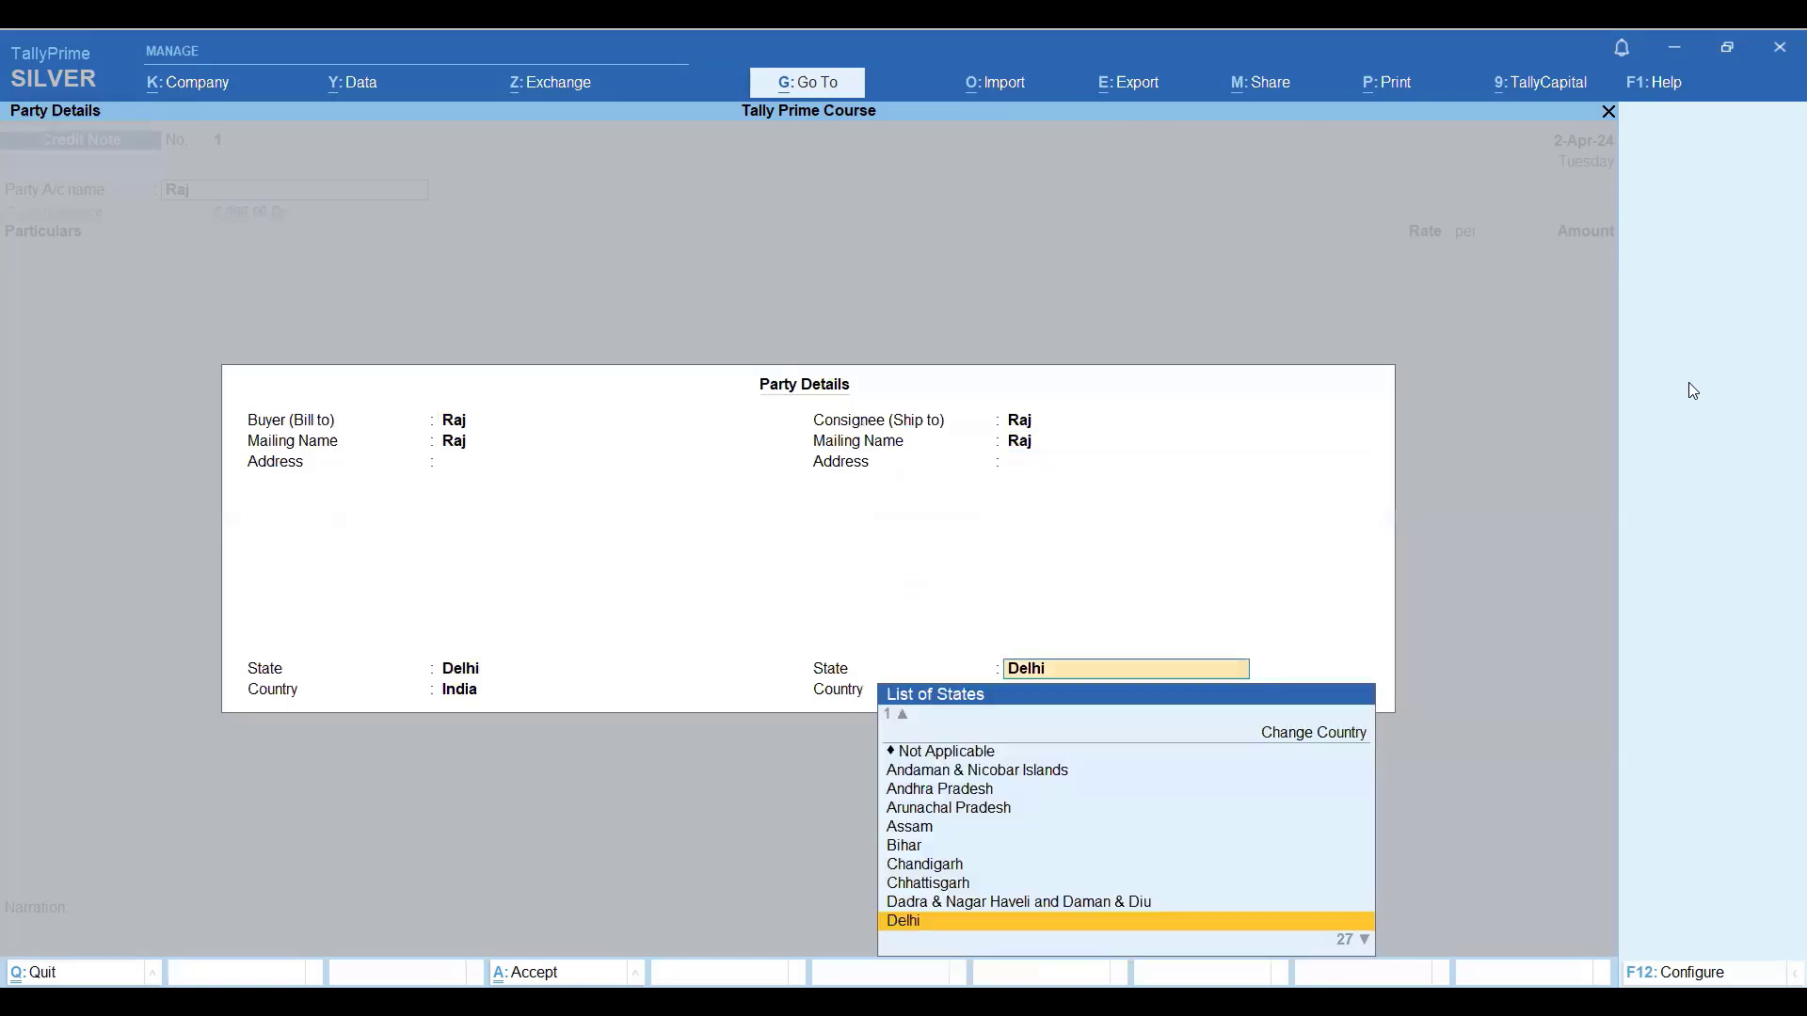
Create a Sales Return ledger under Sales Accounts from the particulars line and use it in the credit note.
type("Sa")
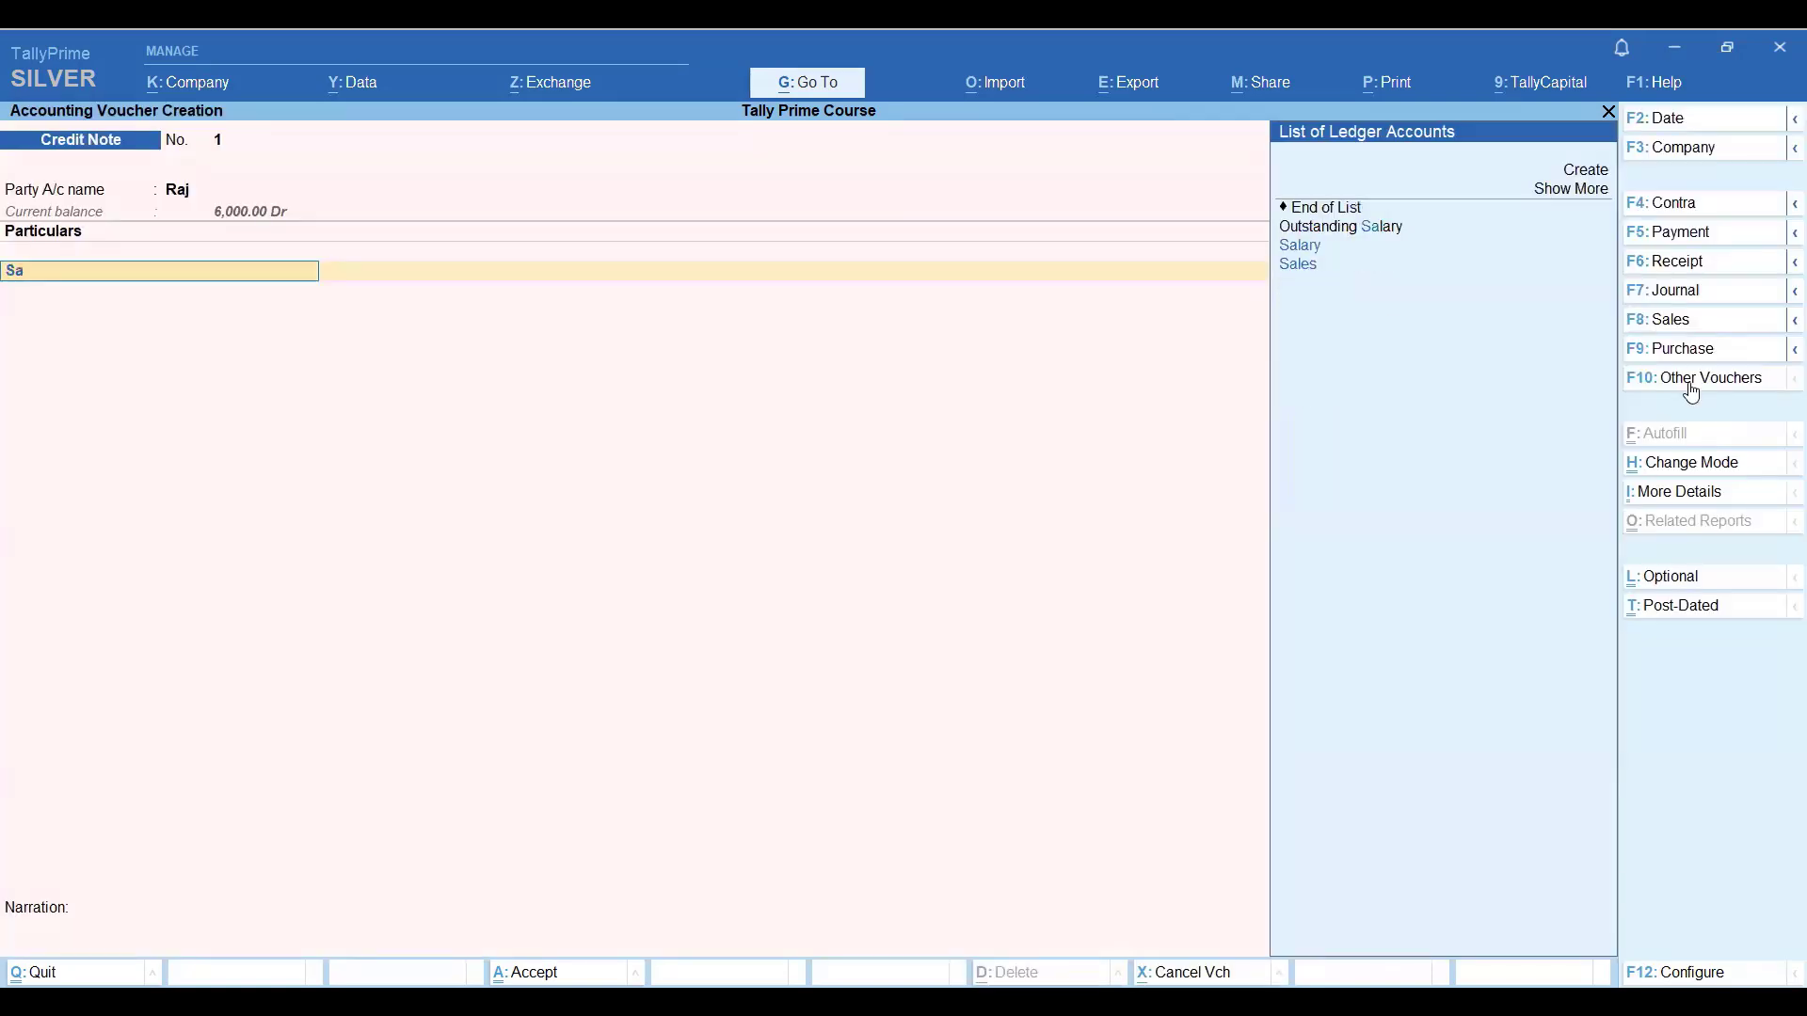
key("alt+c")
type("S")
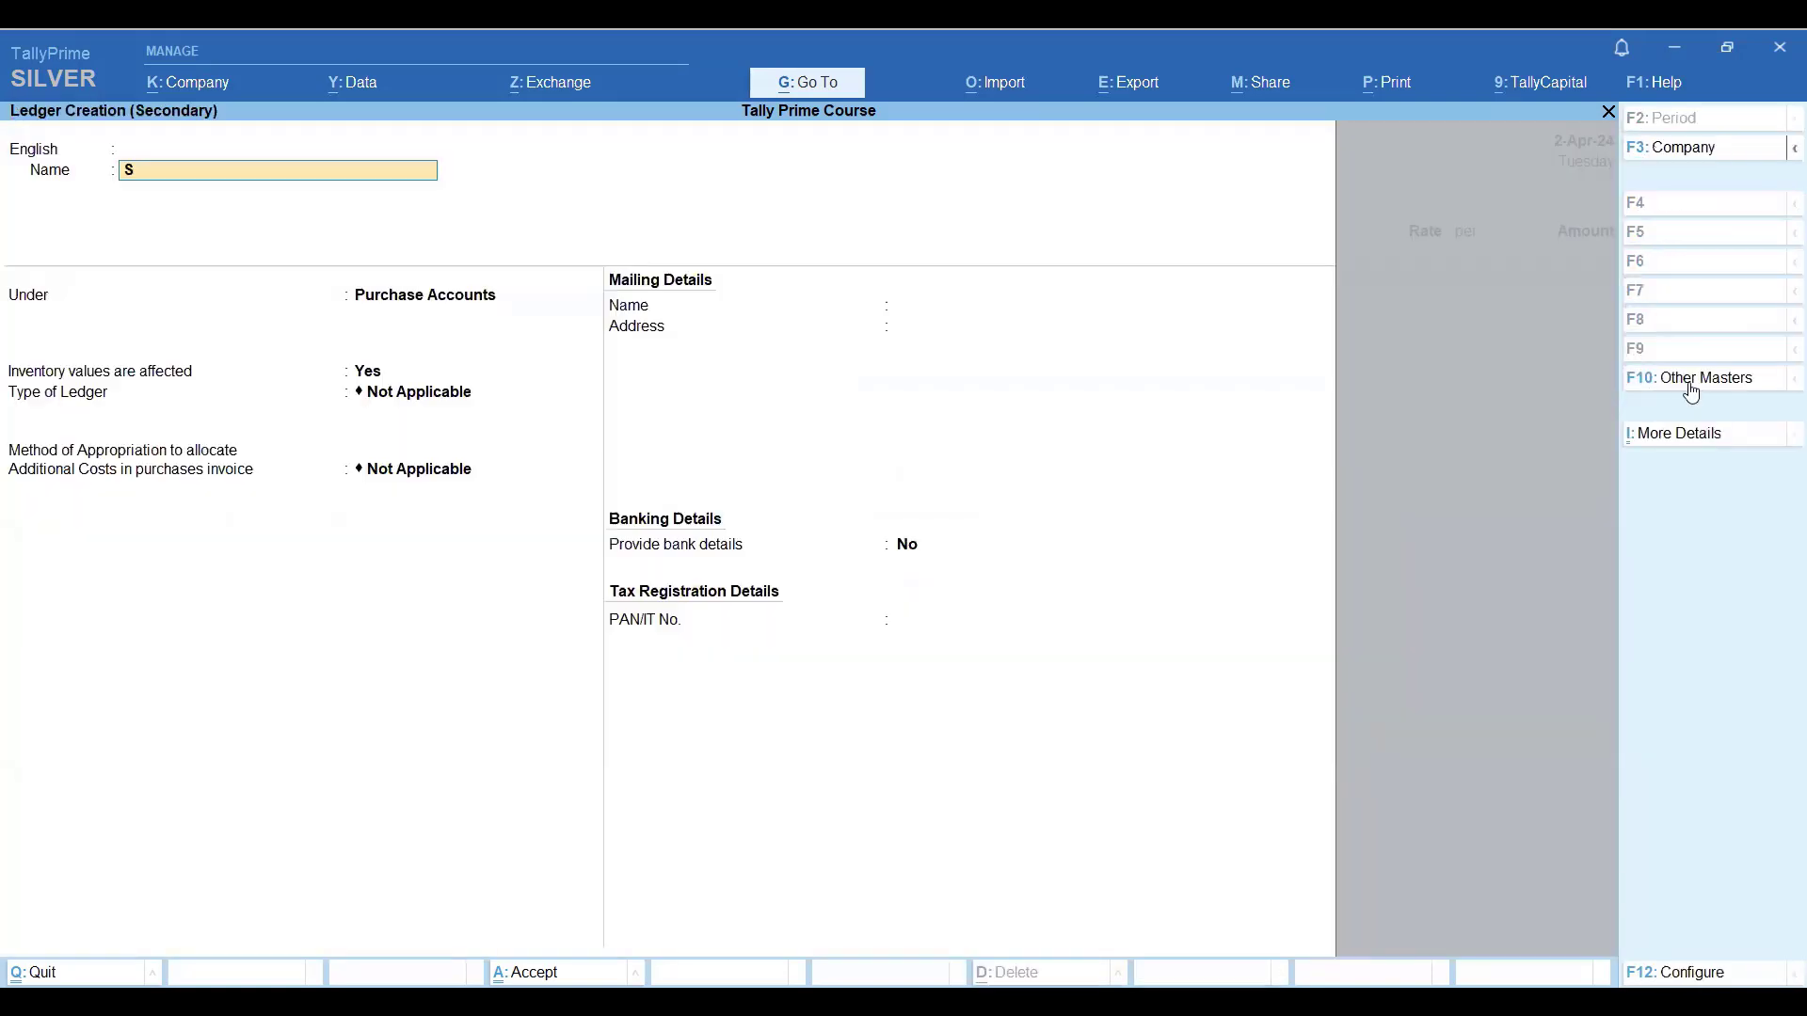
type("ales Return")
key("Return")
key("Return")
type("sa")
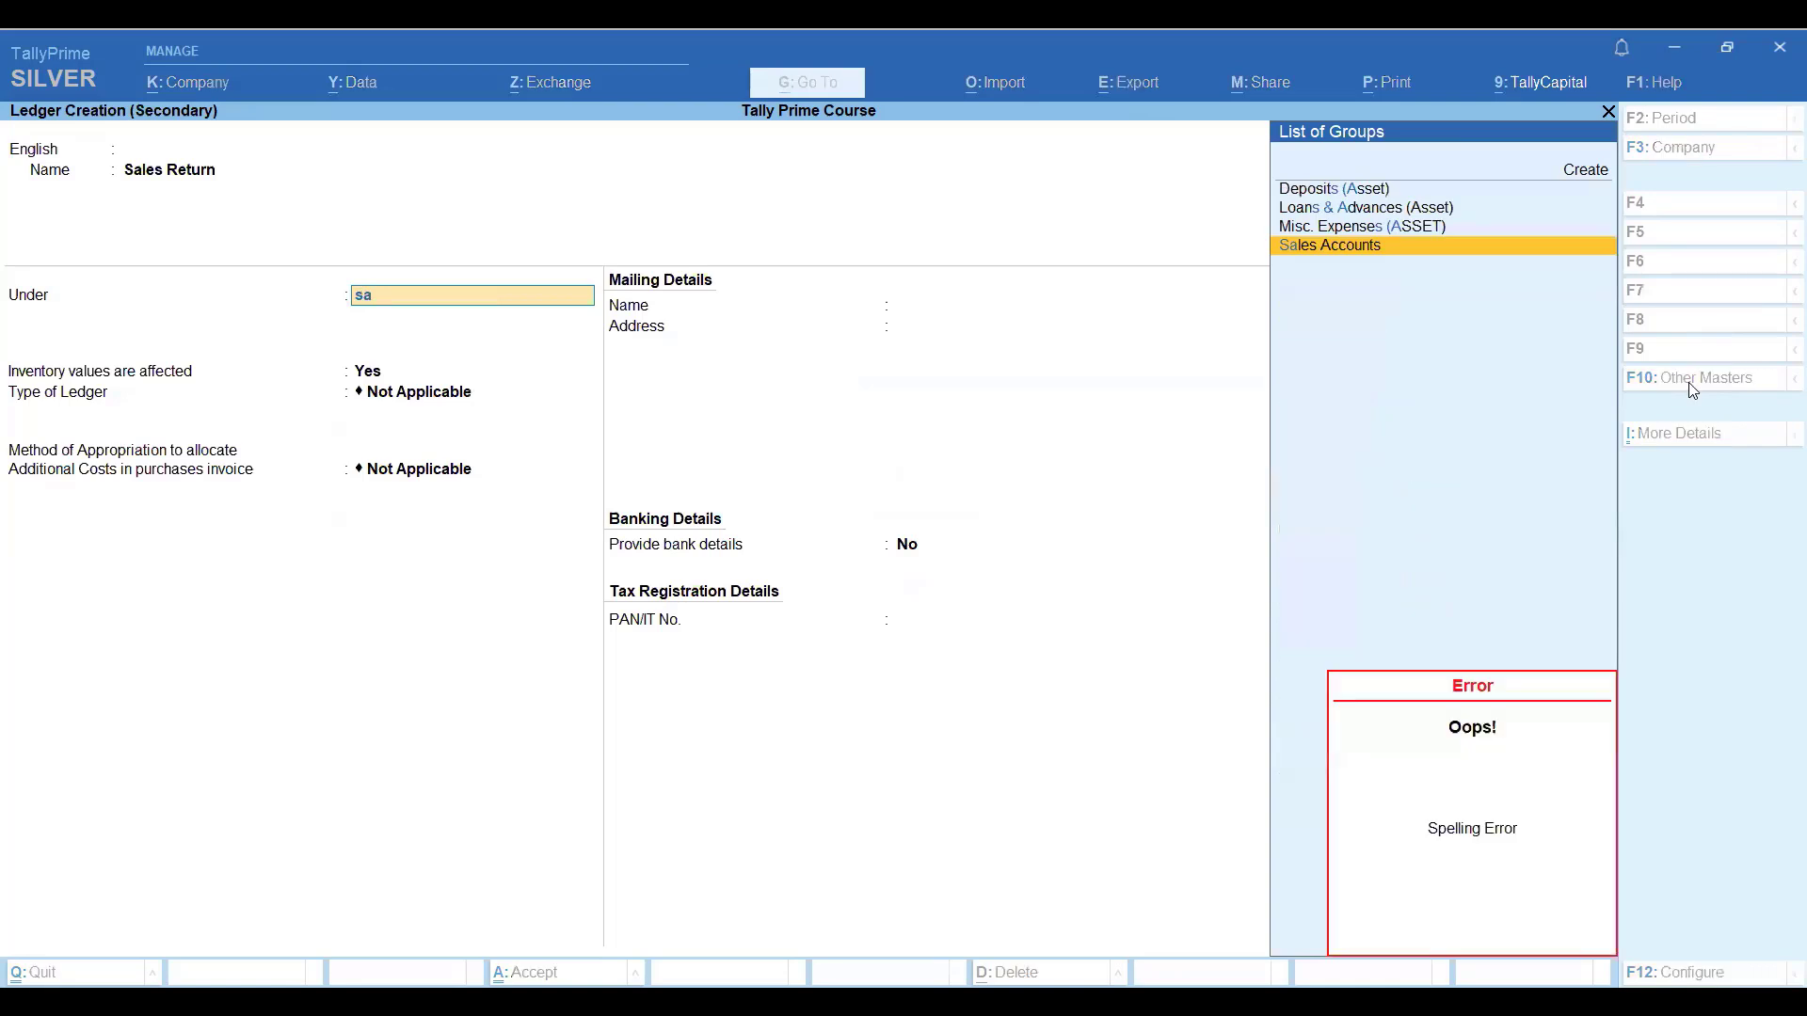
key("Return")
key("Return")
key("ctrl+a")
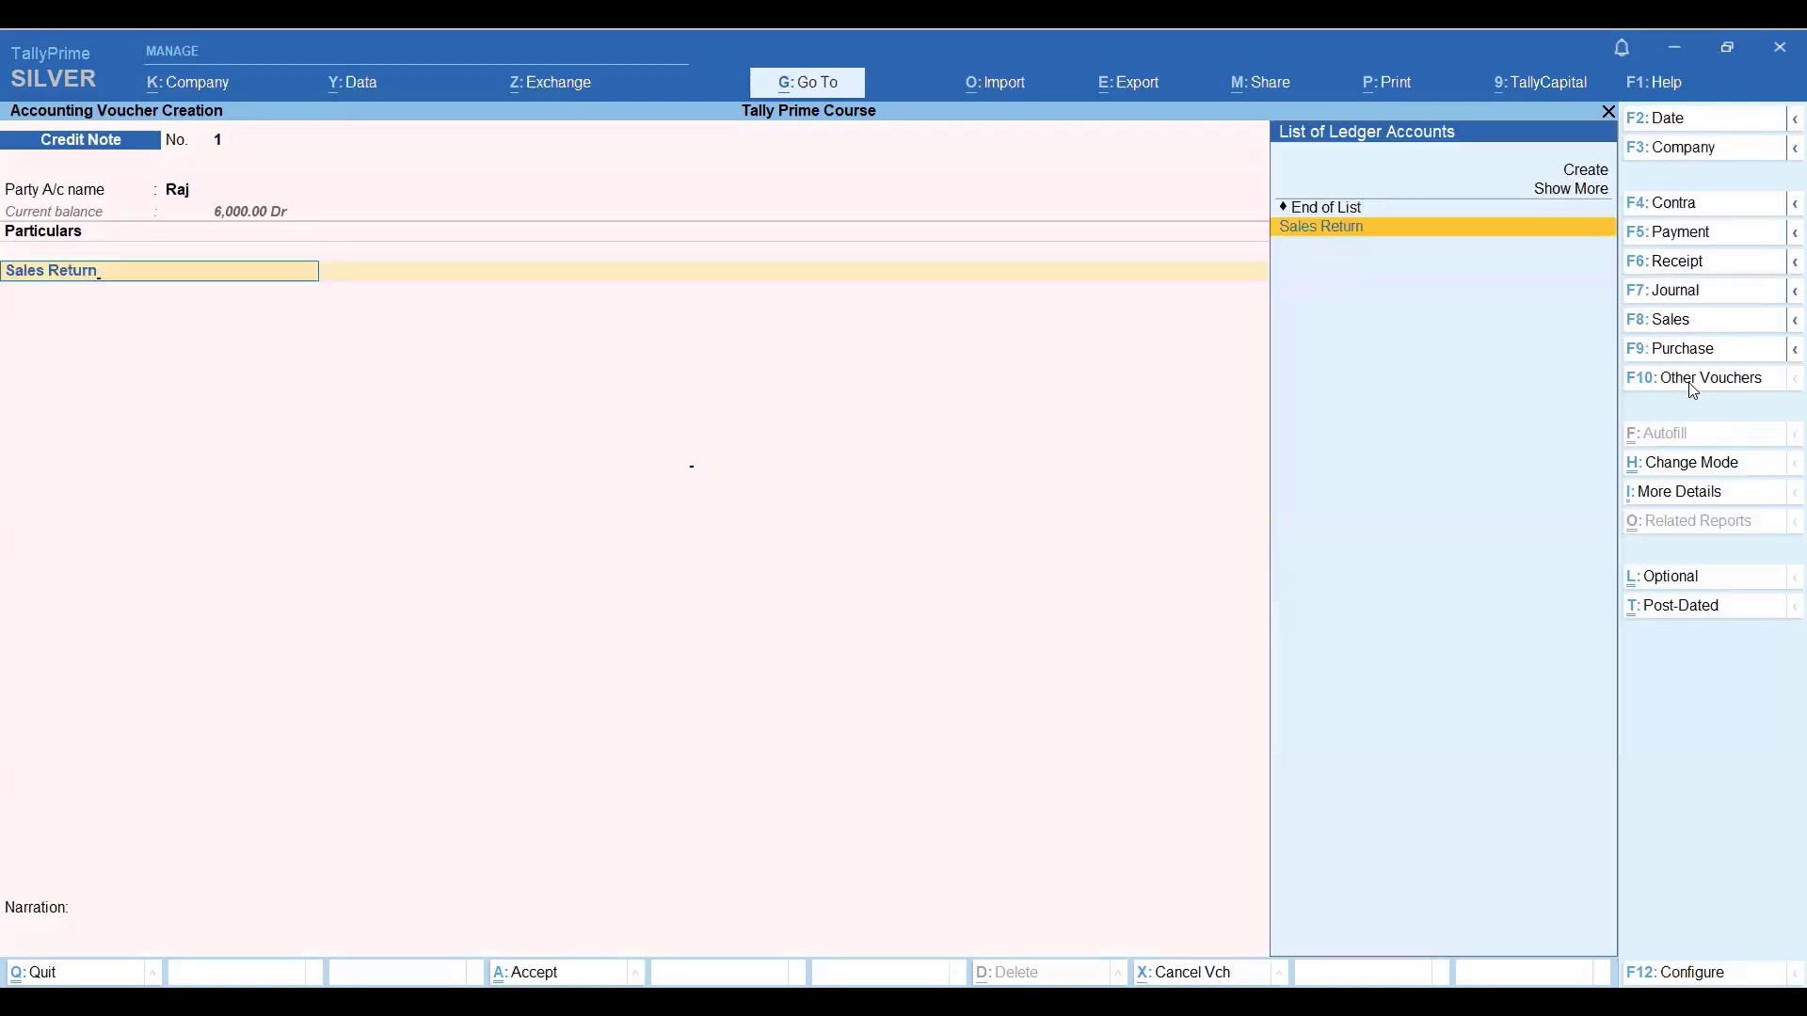
key("Return")
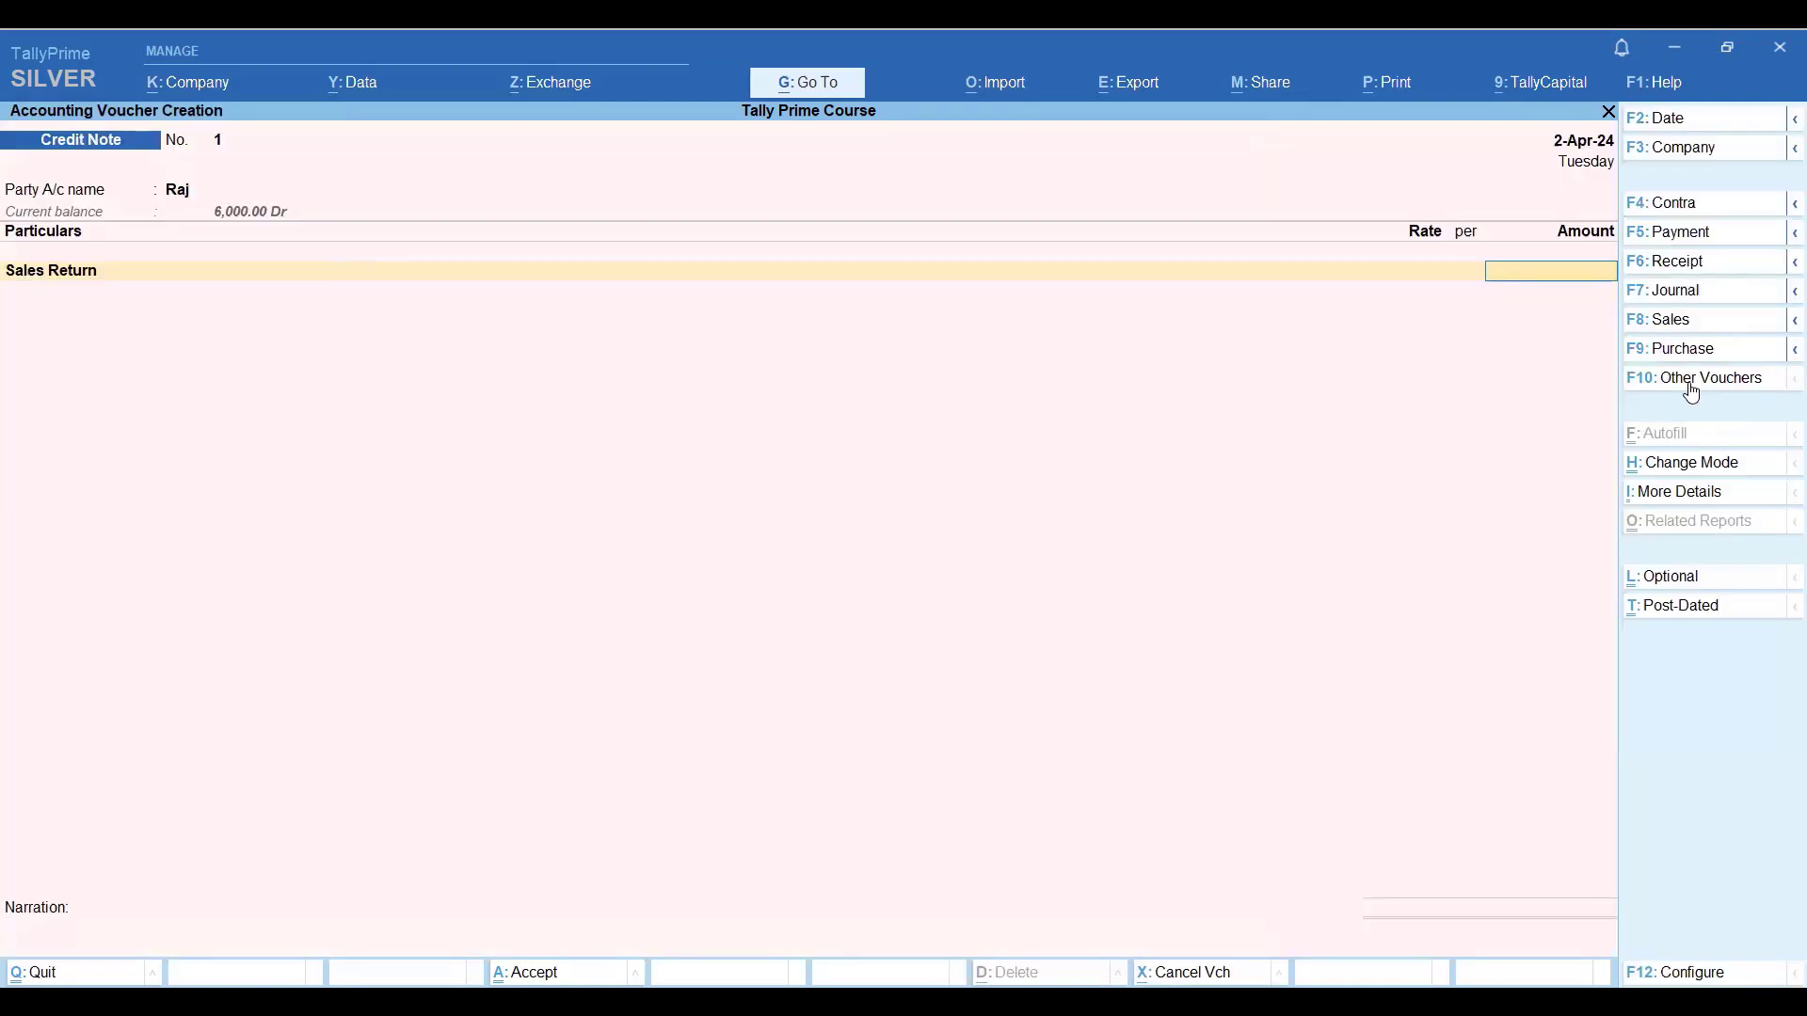
Enter 200 for Sales Return, allocate it as Agst Ref to bill 2, and save the credit note without a narration, leaving voucher entry.
type("200")
key("Return")
key("Return")
key("Return")
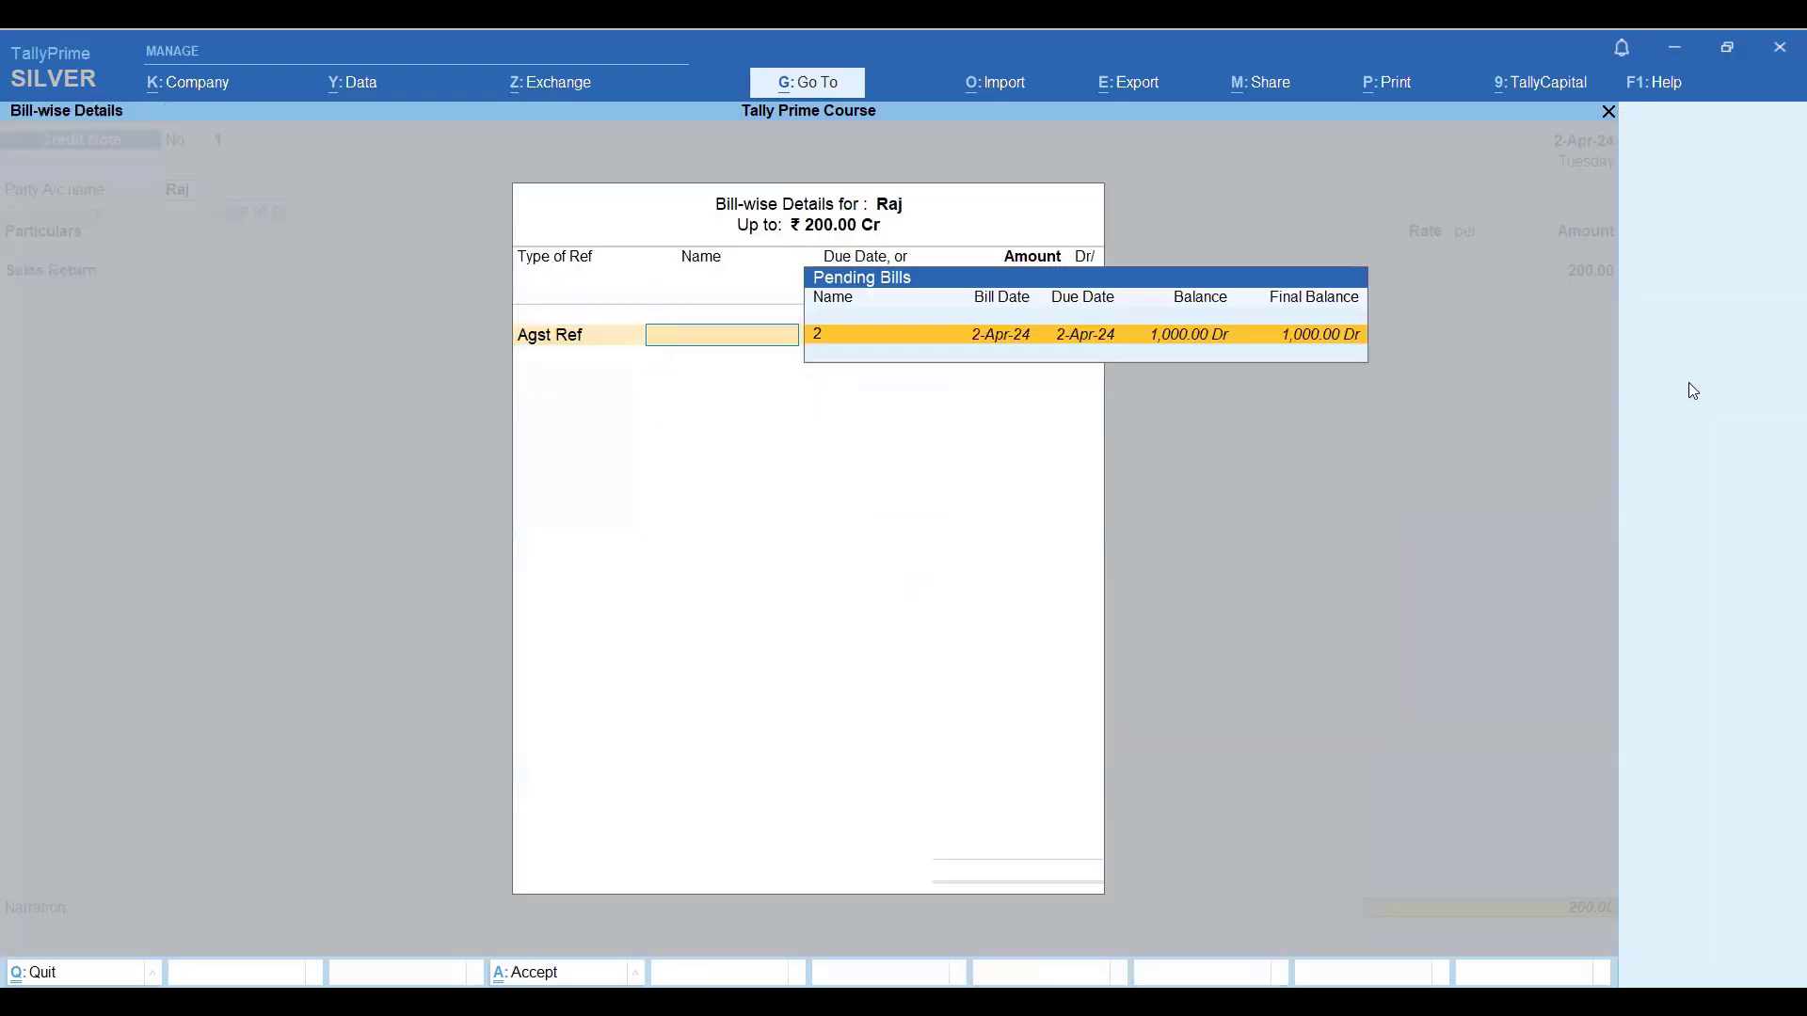
key("Return")
key("Return")
key("Return")
key("Return")
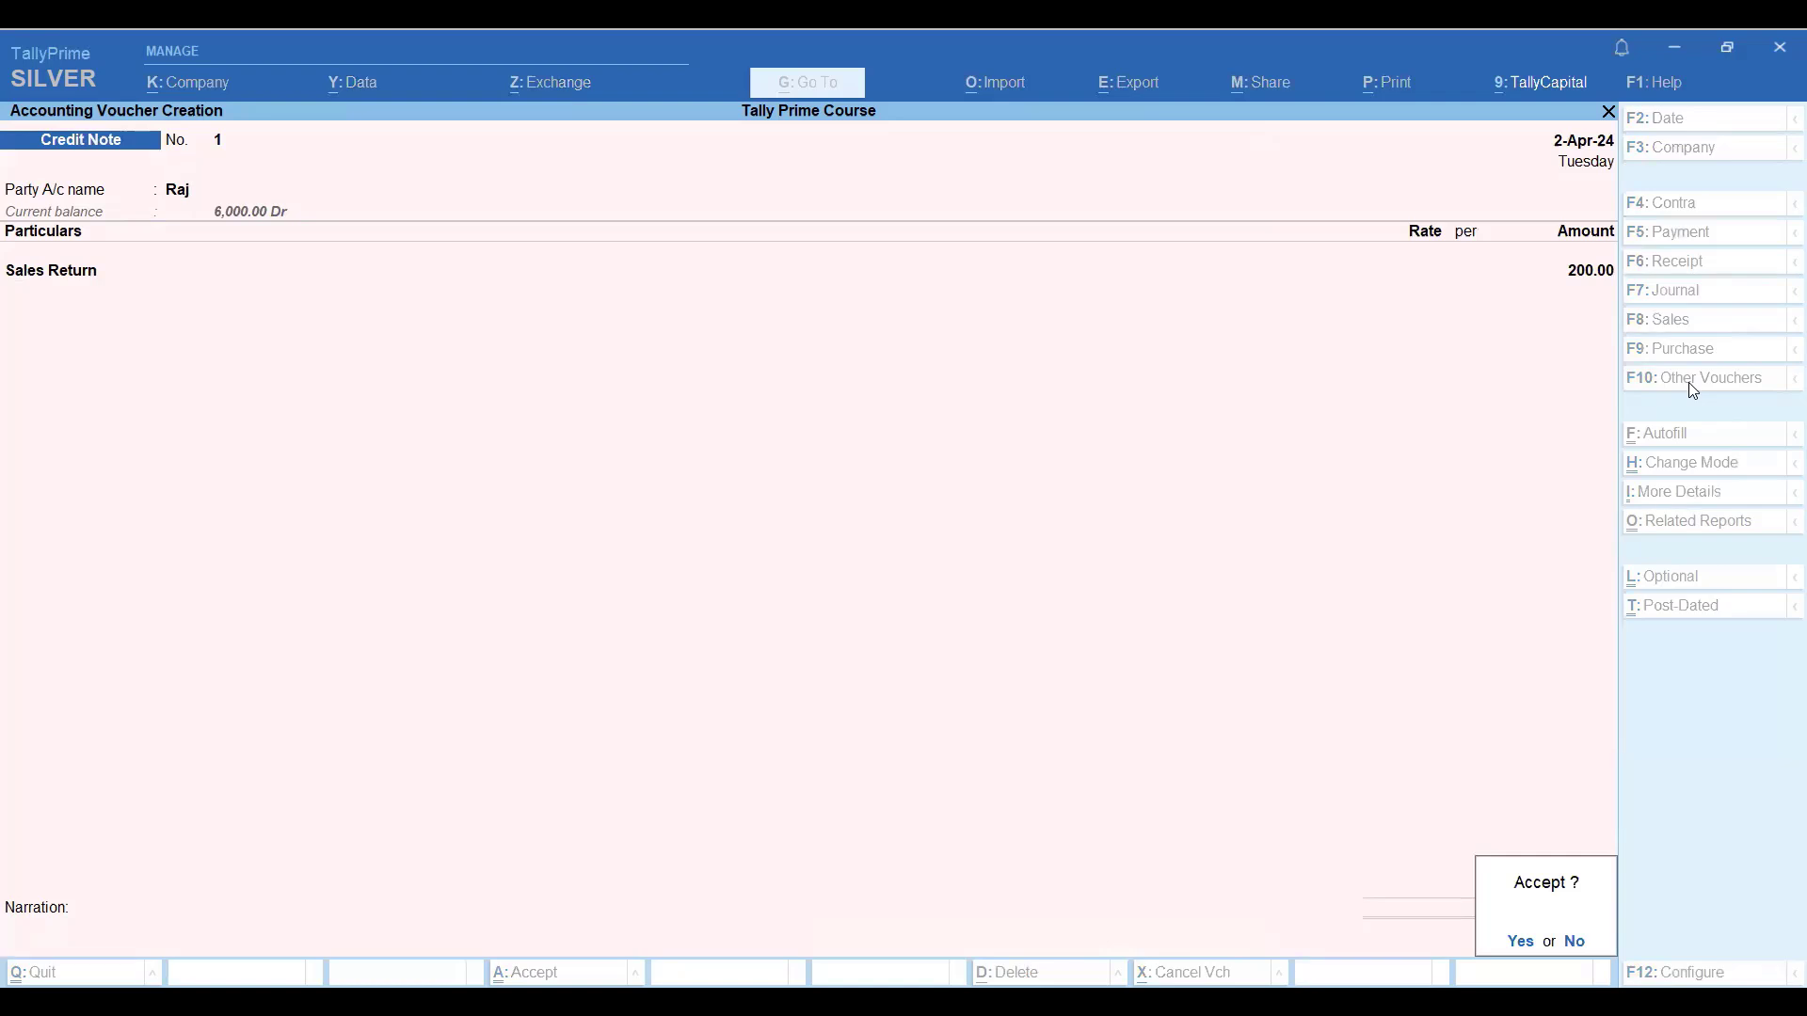
key("Return")
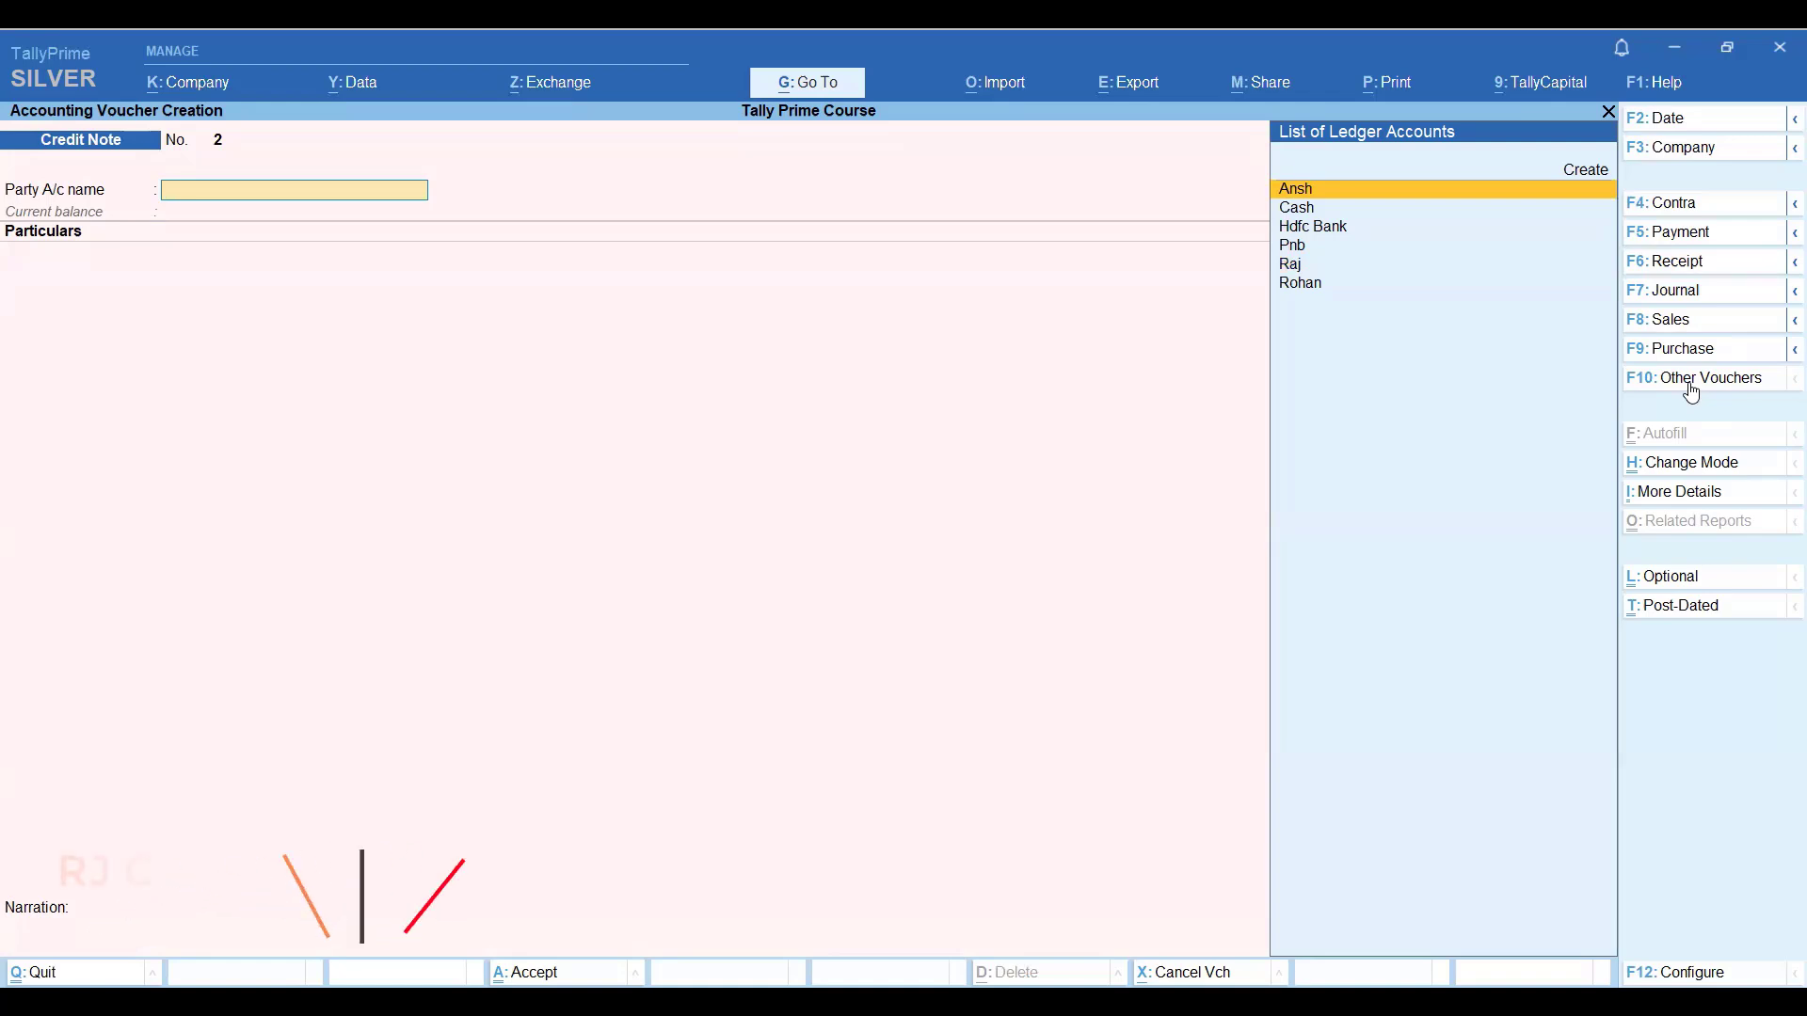
key("Escape")
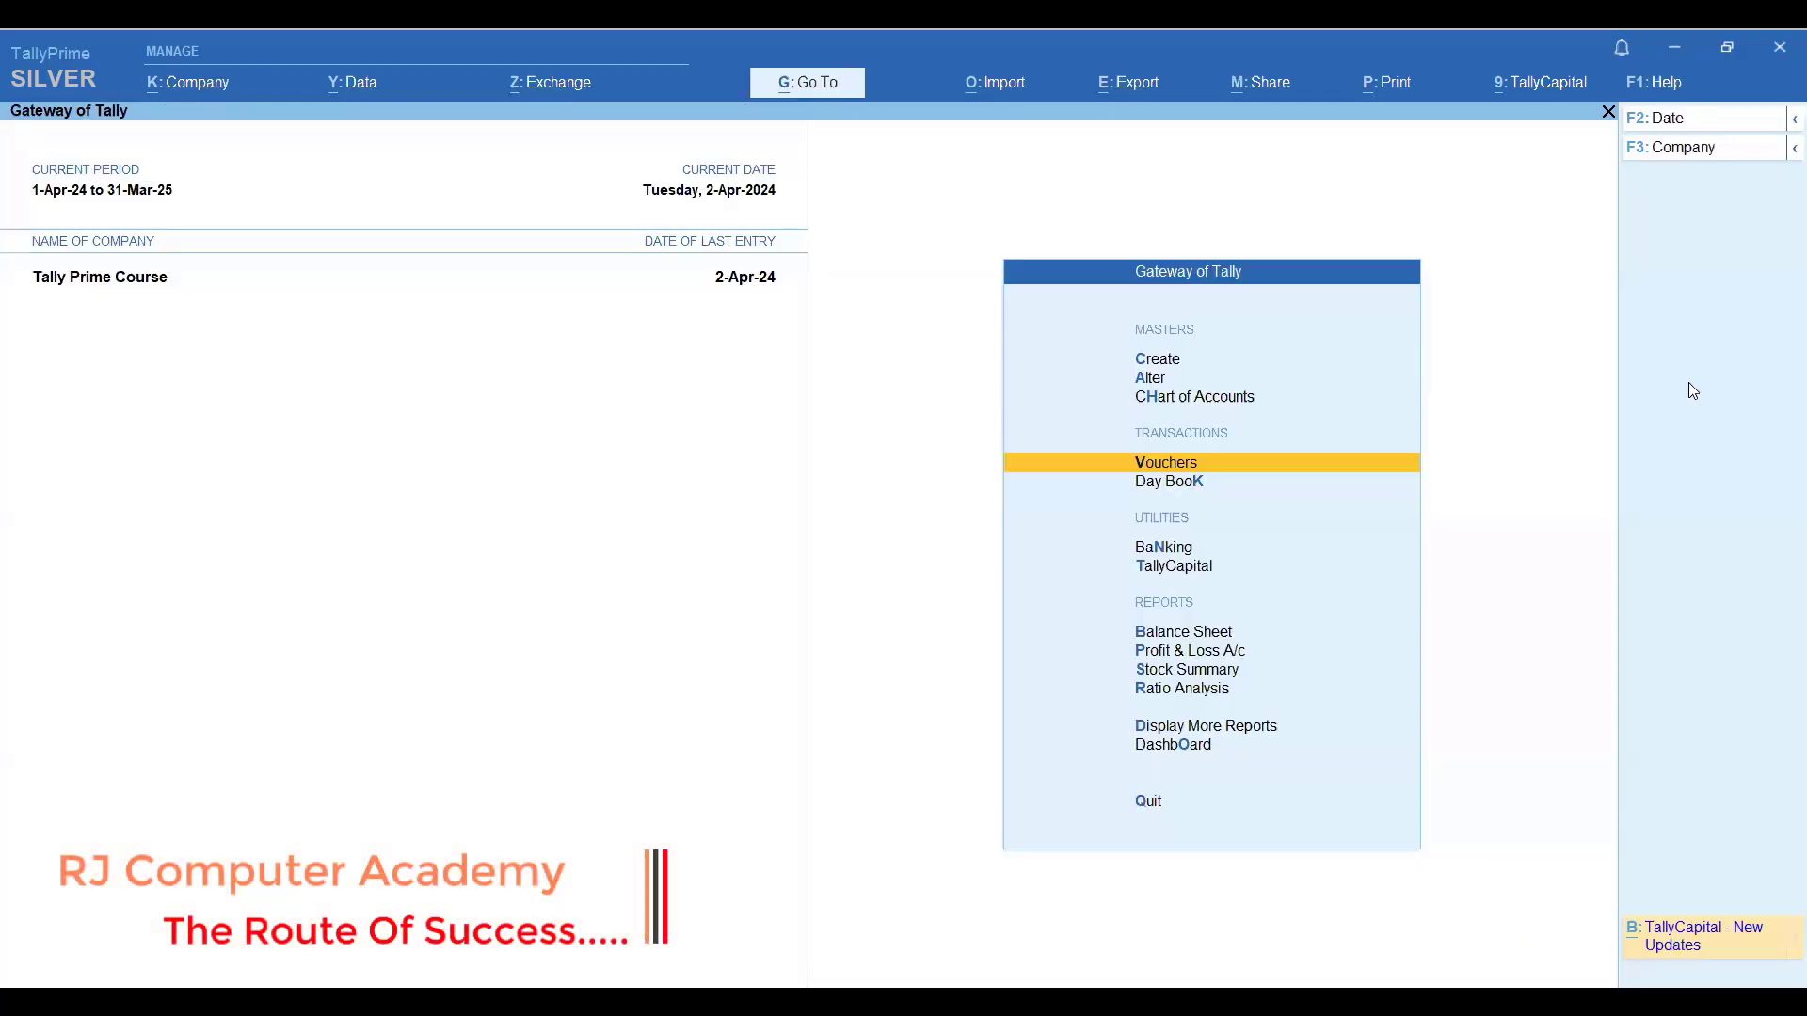
Examine the Profit & Loss A/c in detailed view for the purchase return and sales return entries, and close the report.
key("Down")
key("Down")
key("Down")
key("Down")
key("Down")
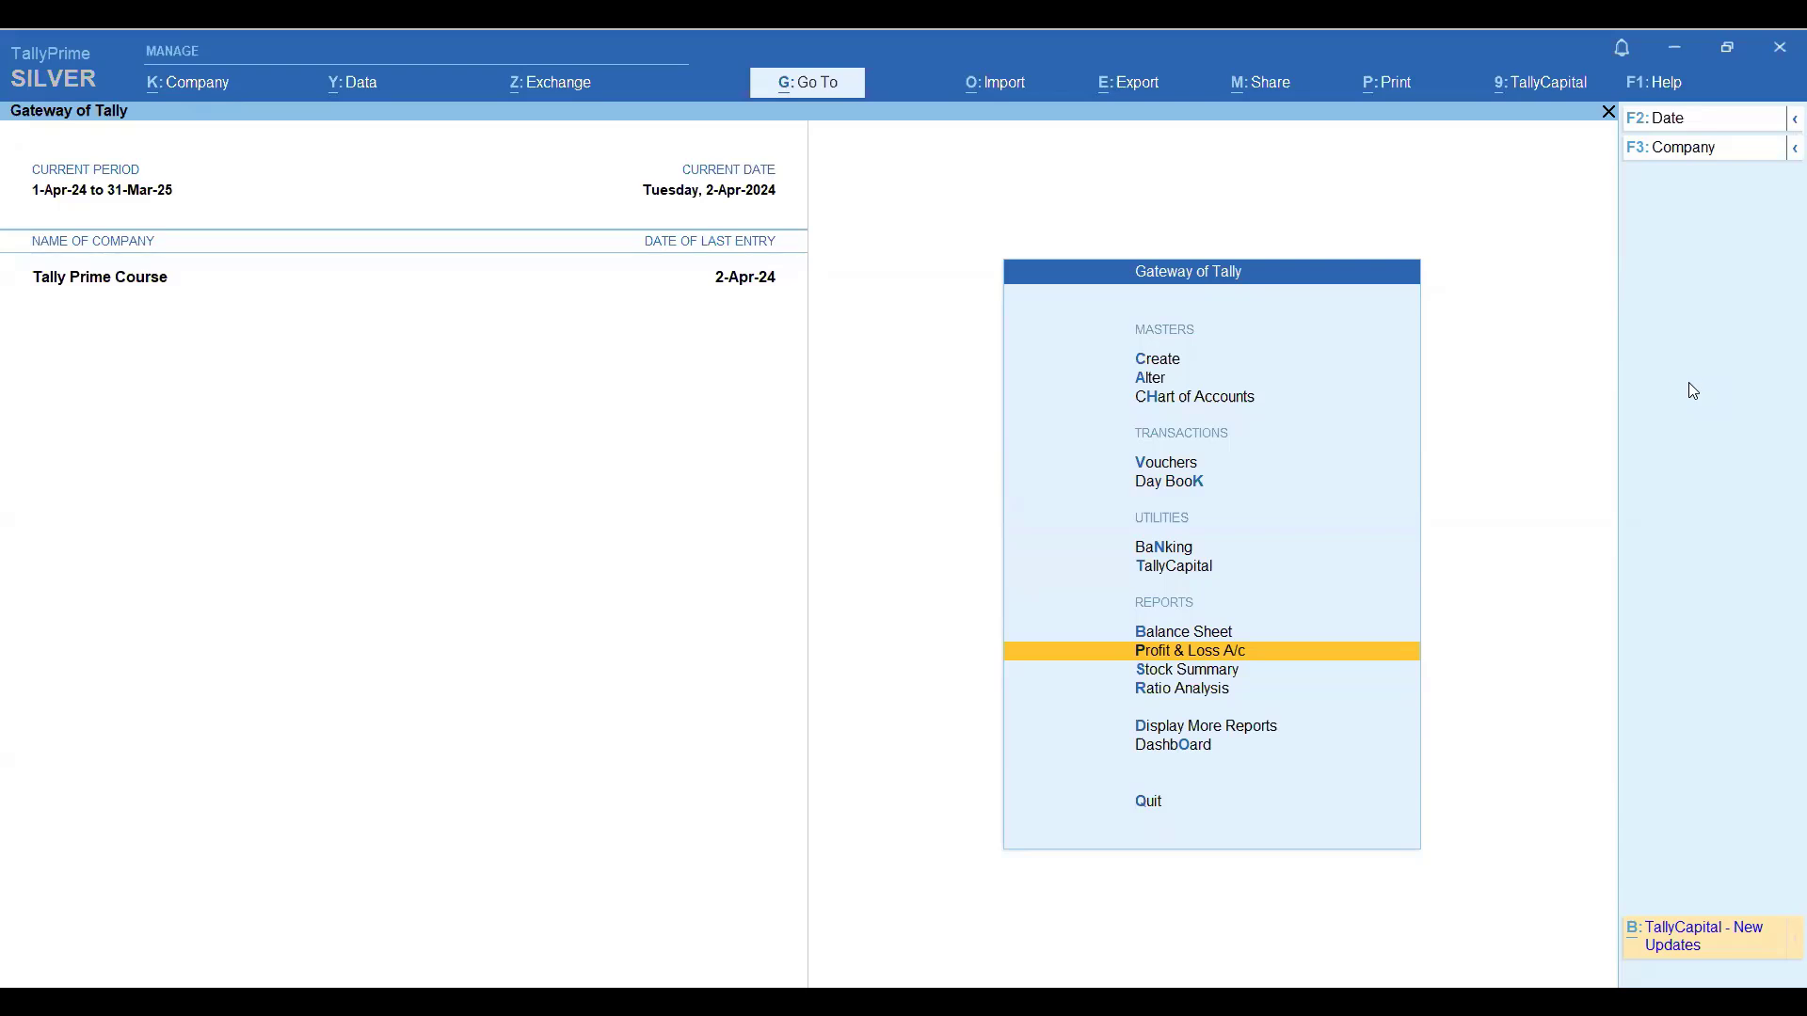
key("Return")
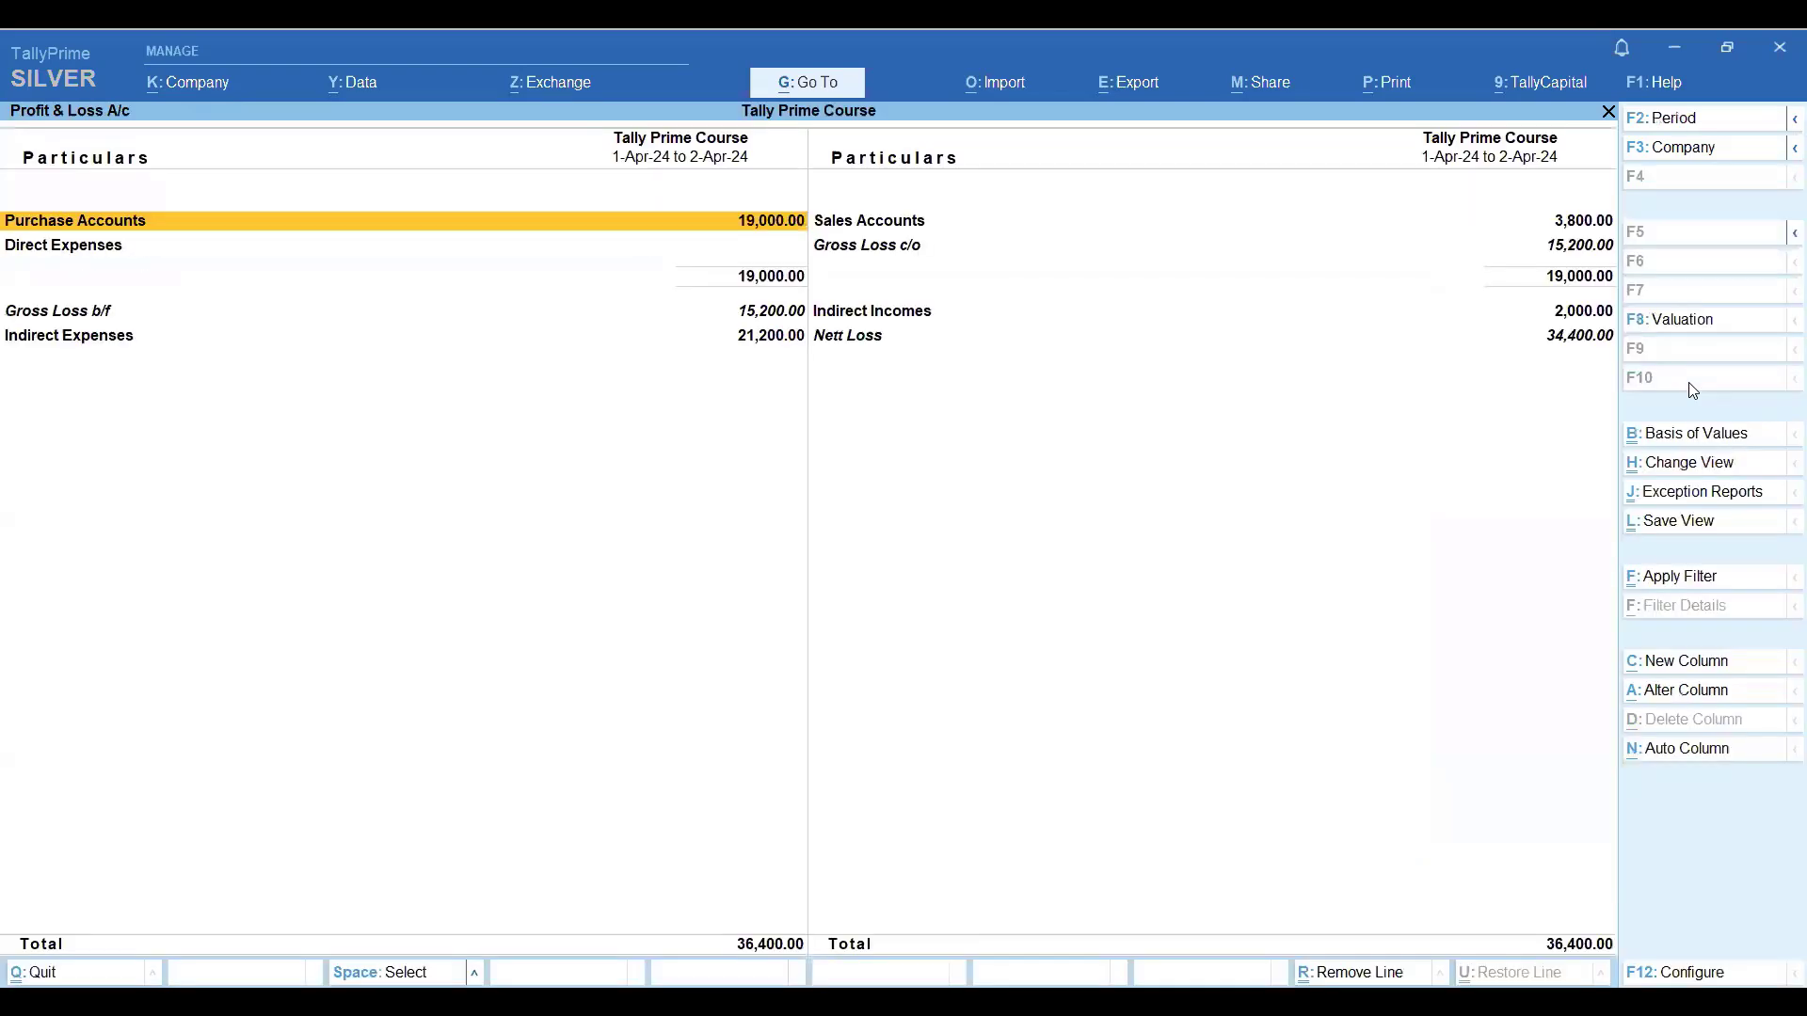
key("alt")
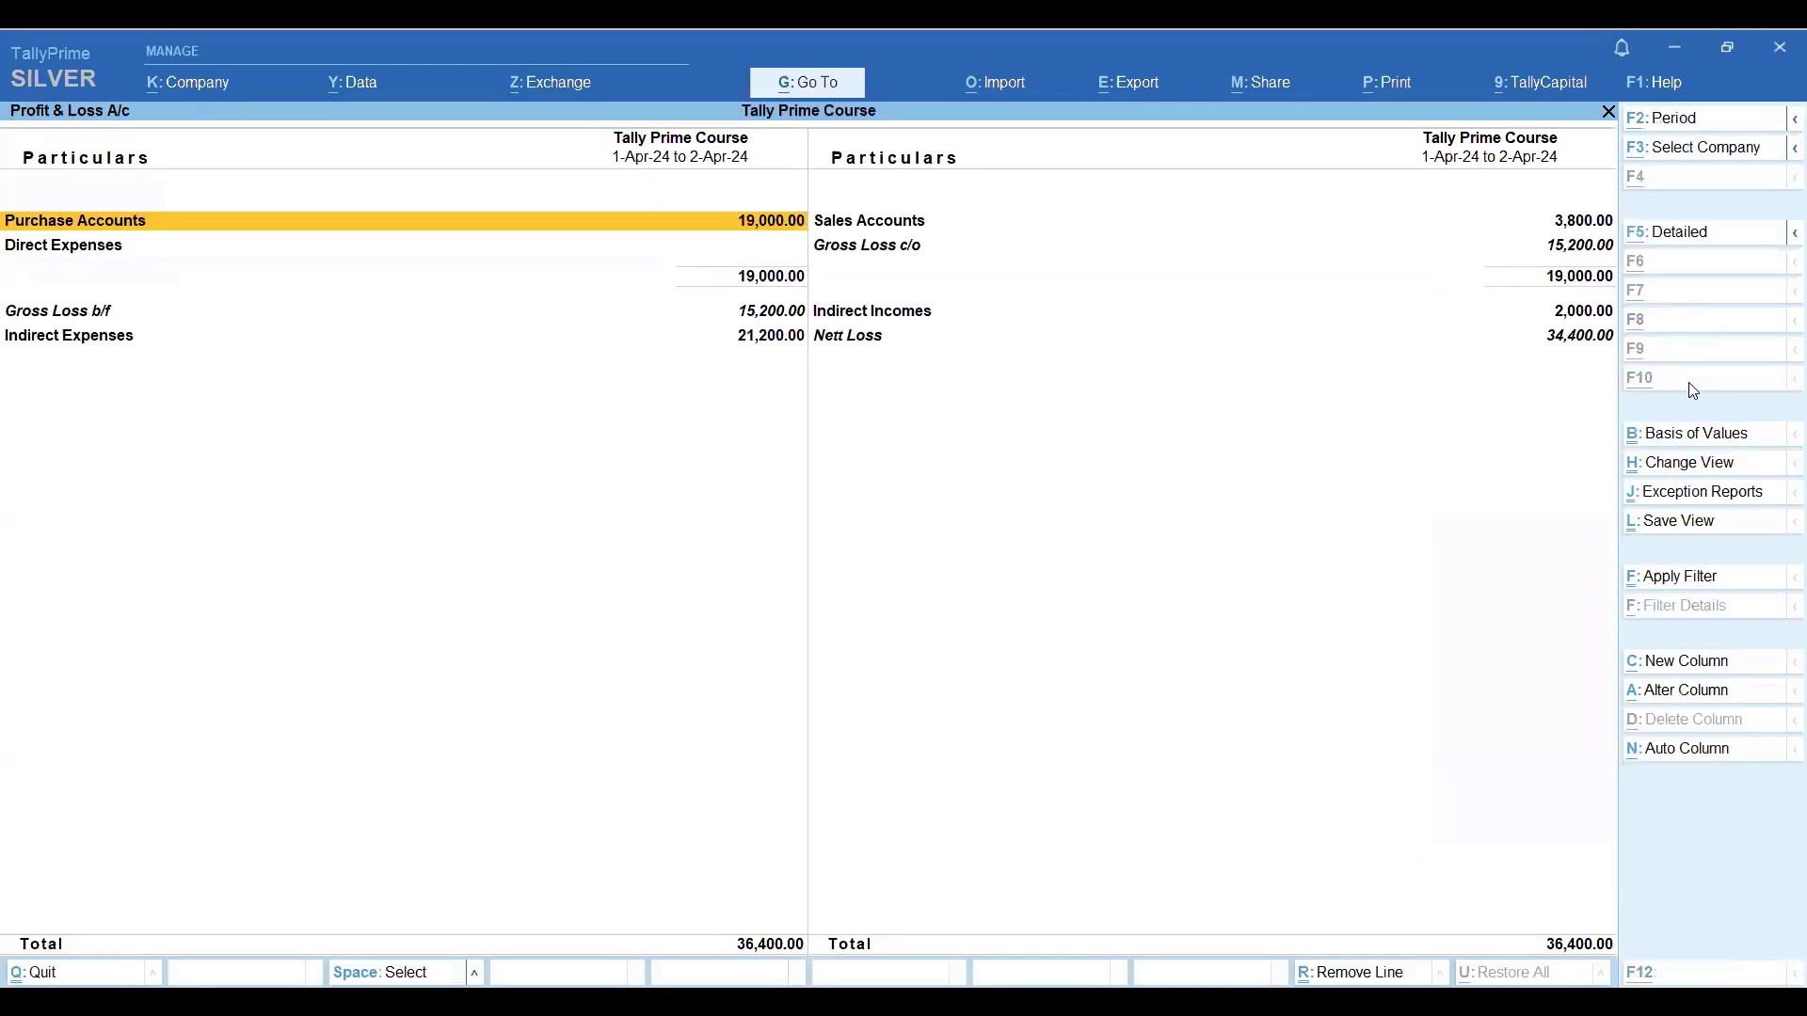
key("alt+Tab")
key("alt+F5")
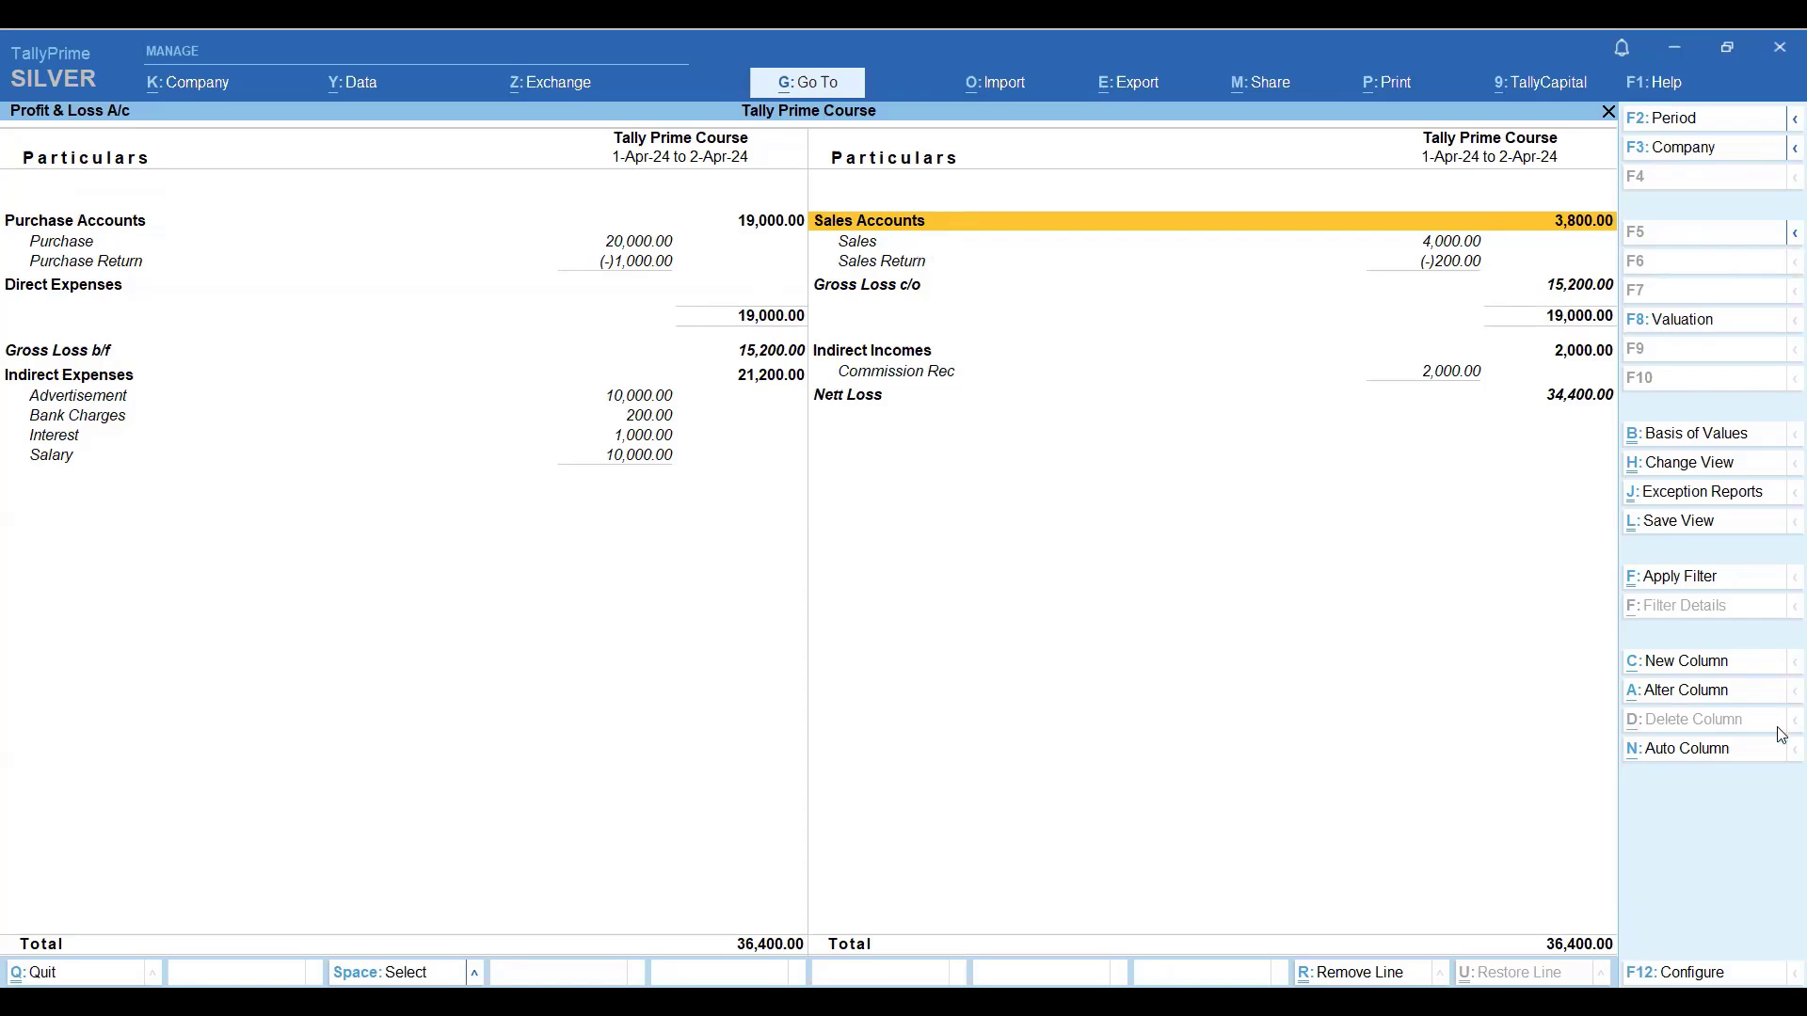
key("Escape")
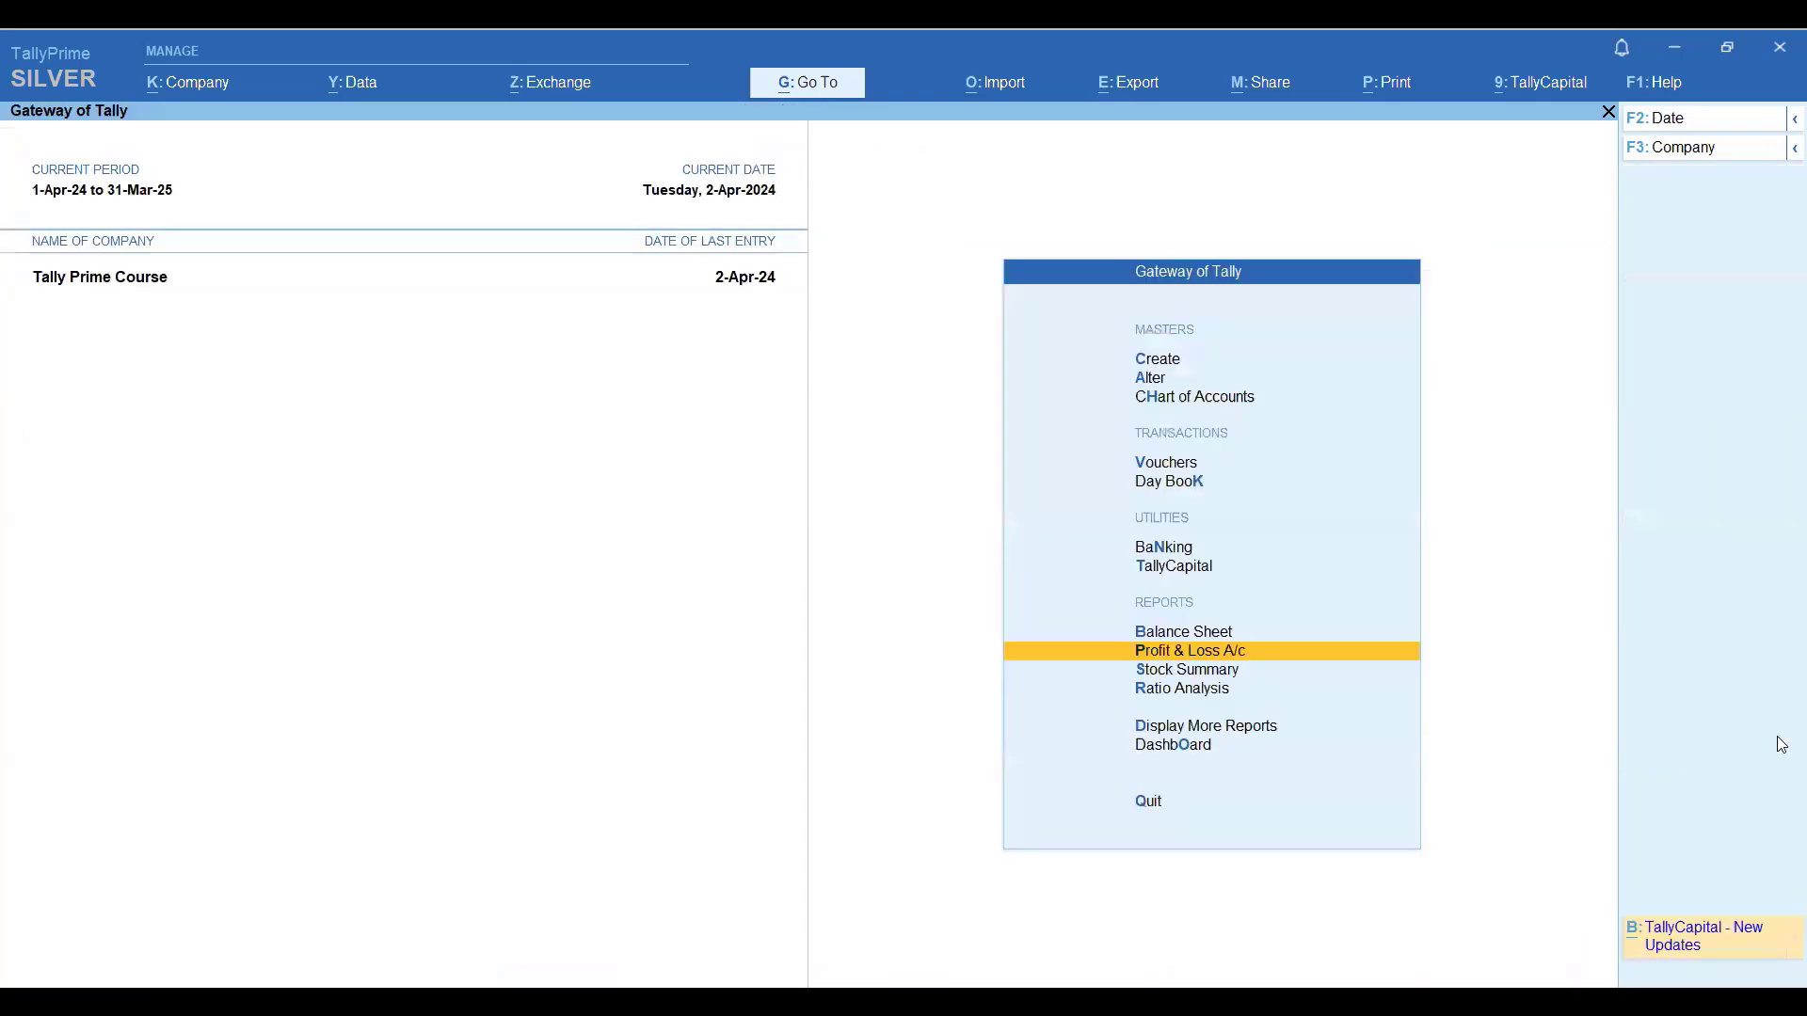
Open the ledger vouchers report from the account books for the supplier ledger listed directly below Advertisement.
key("Down")
key("Down")
key("Down")
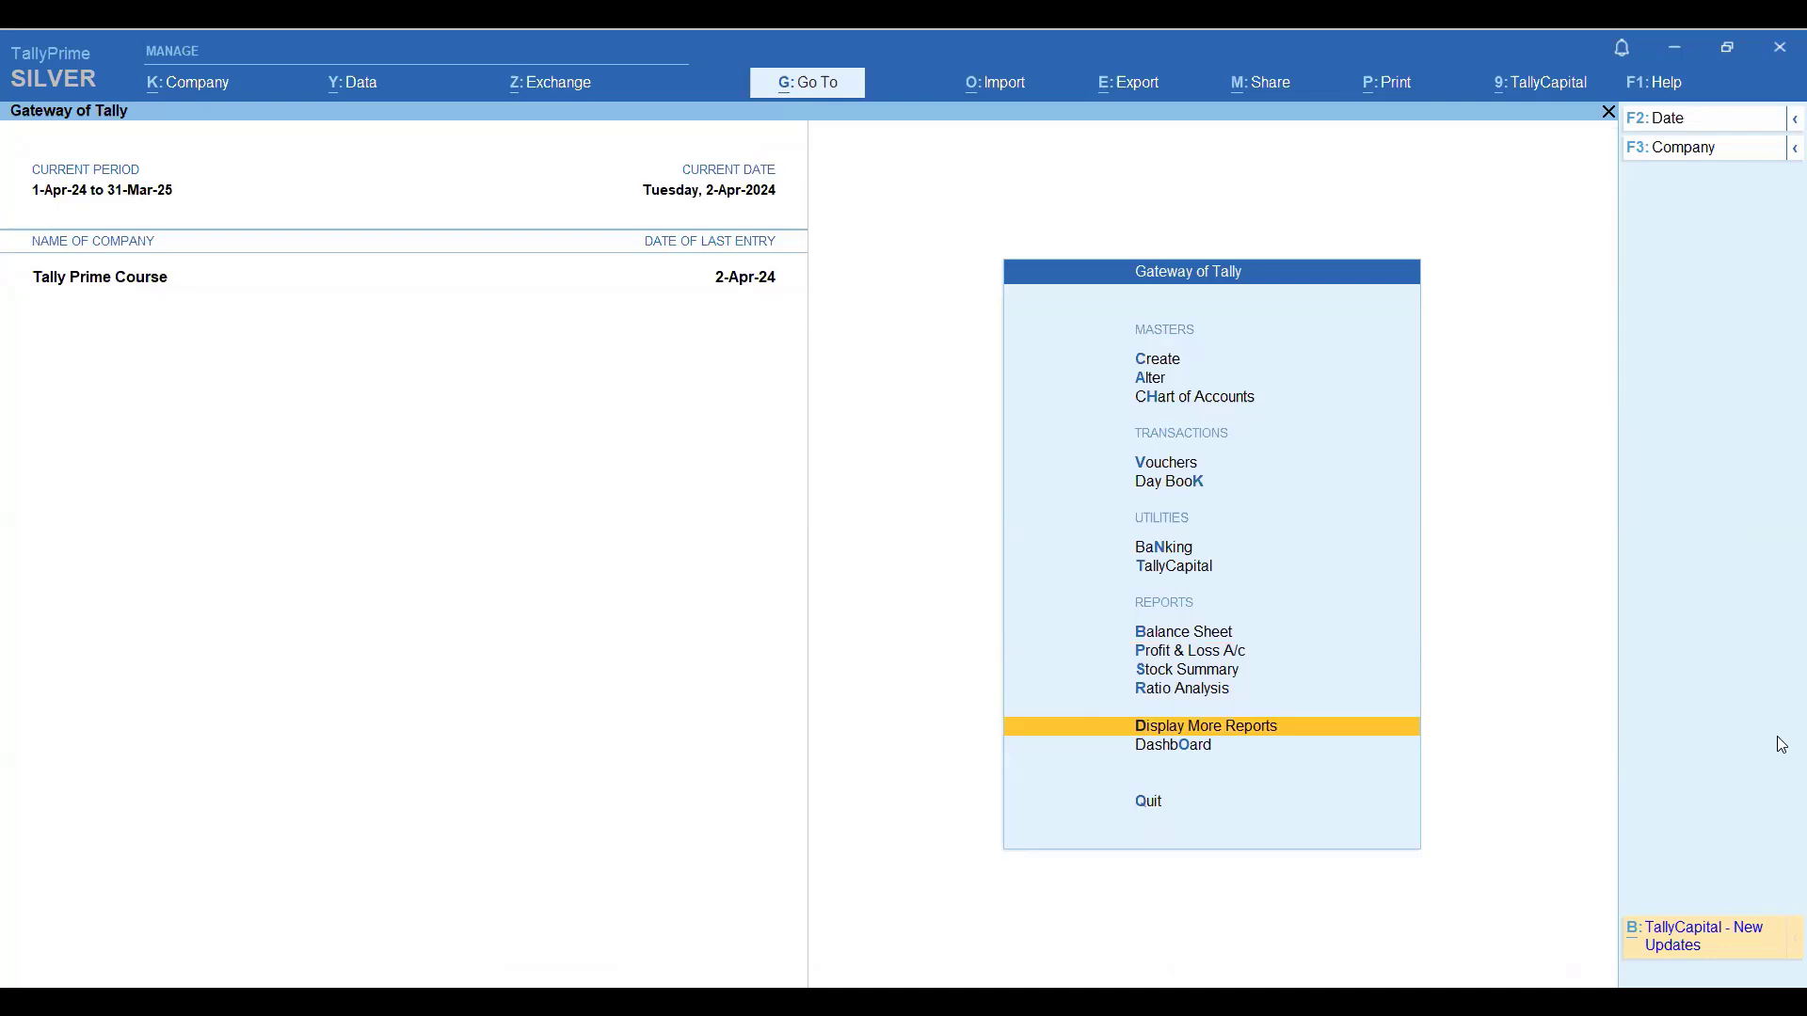
key("Return")
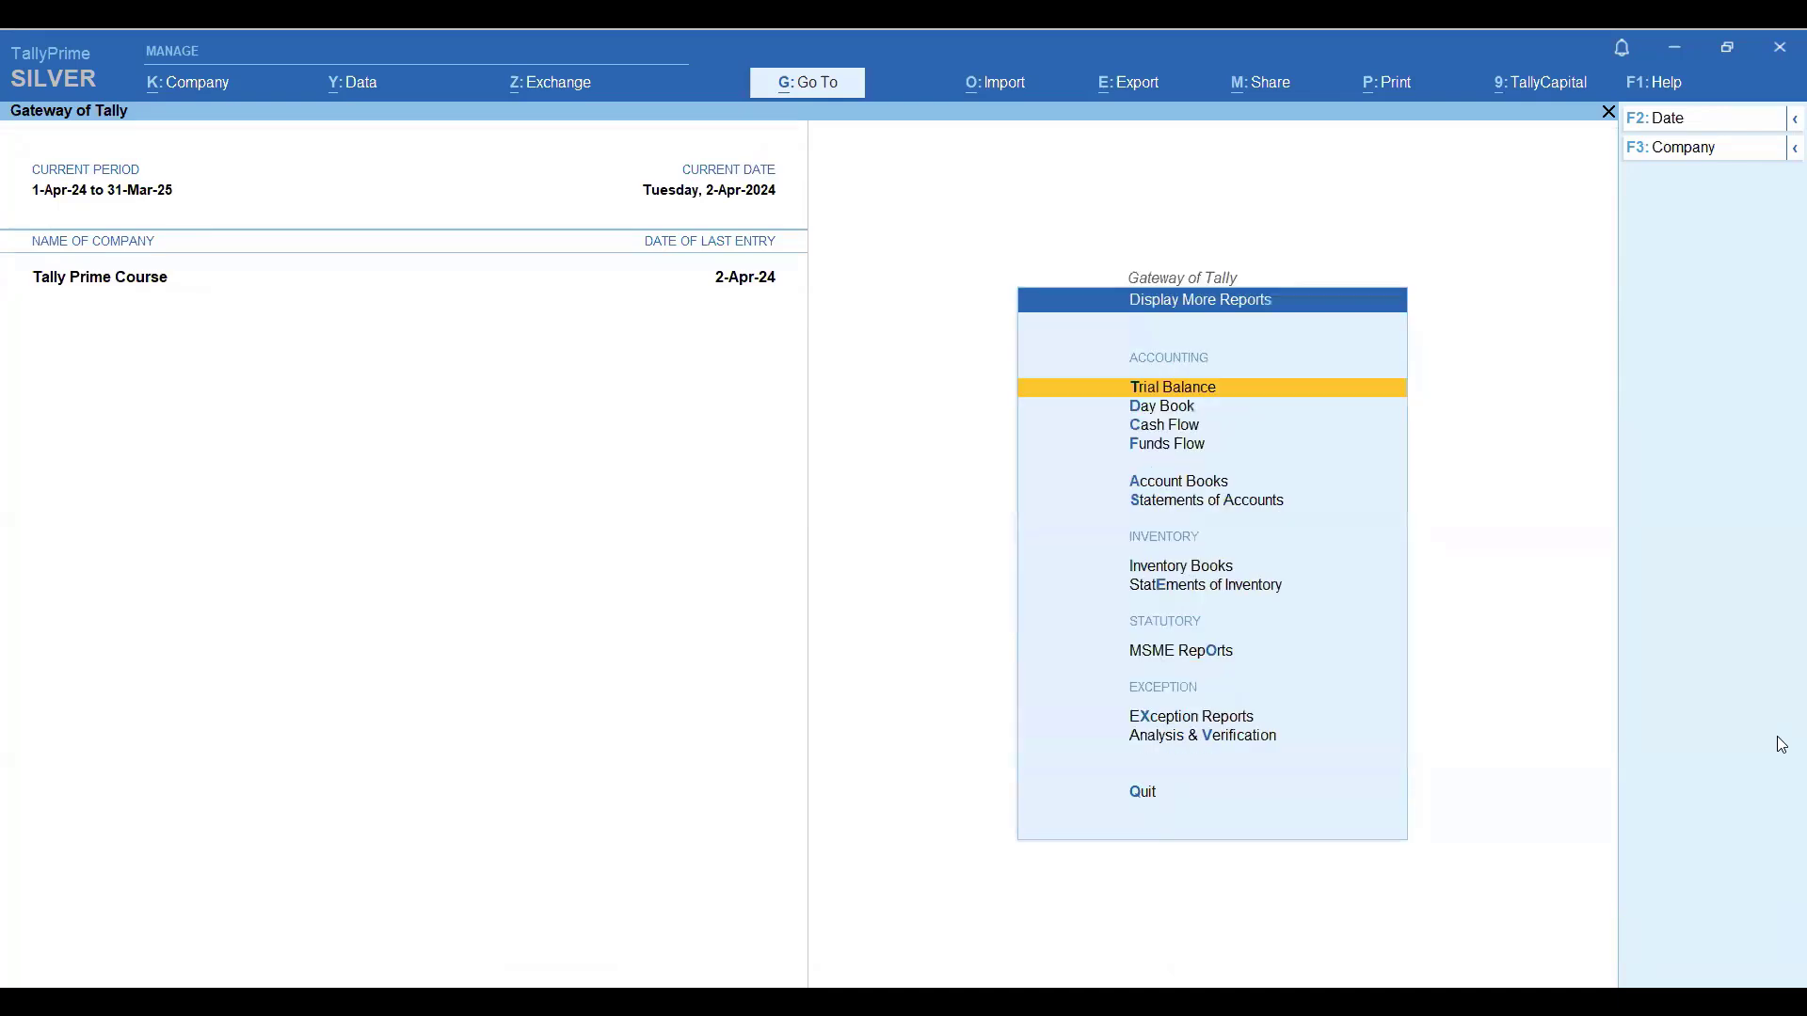
key("Down")
key("Down")
key("Down")
key("Down")
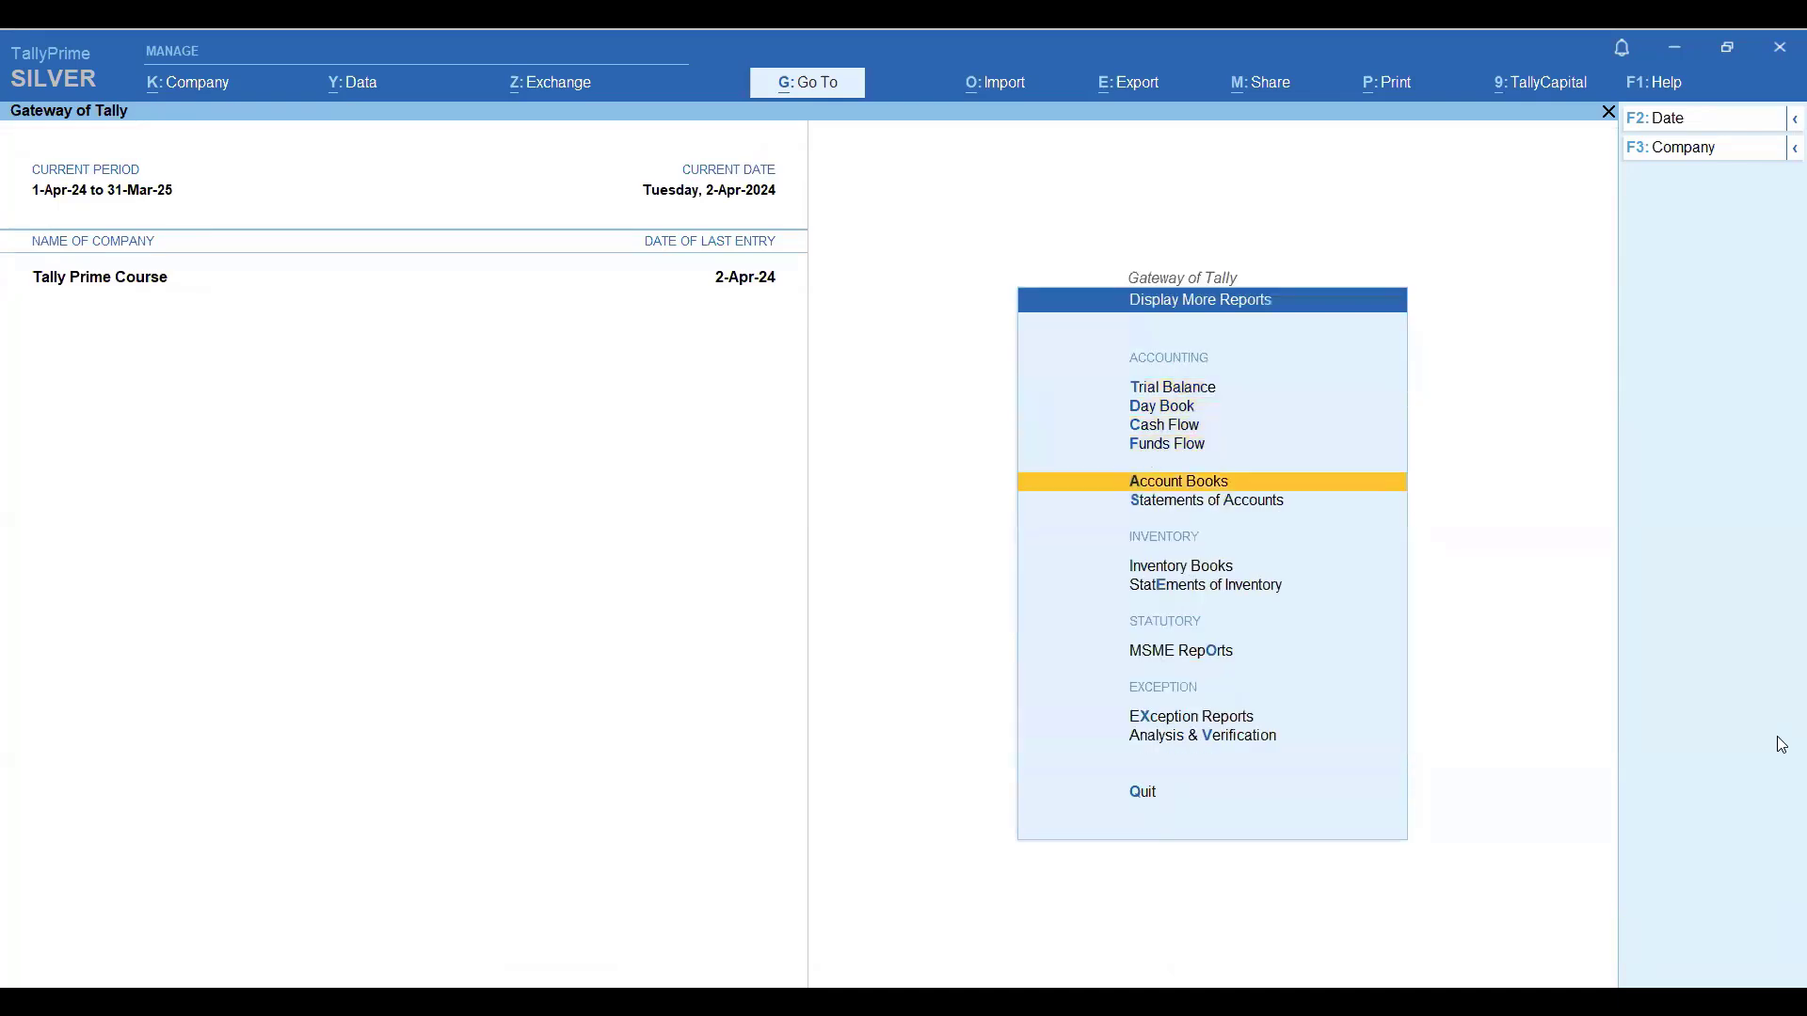
key("Return")
key("Down")
key("Return")
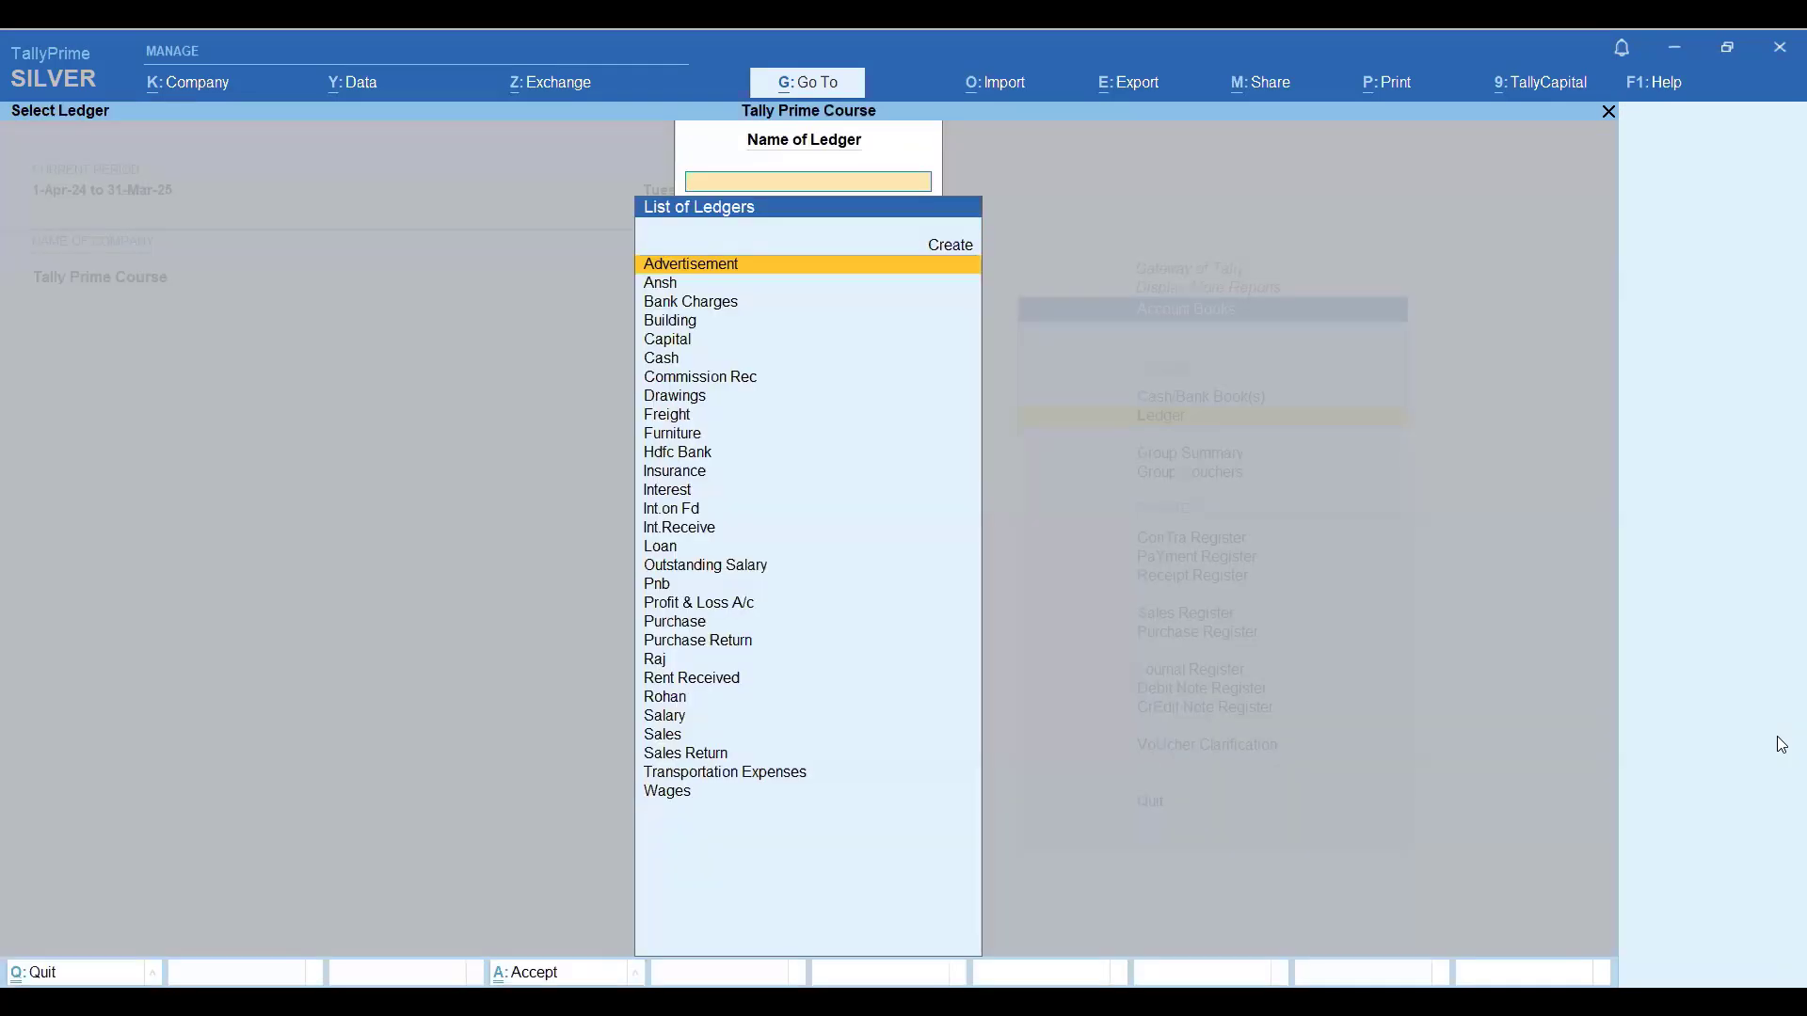
key("Down")
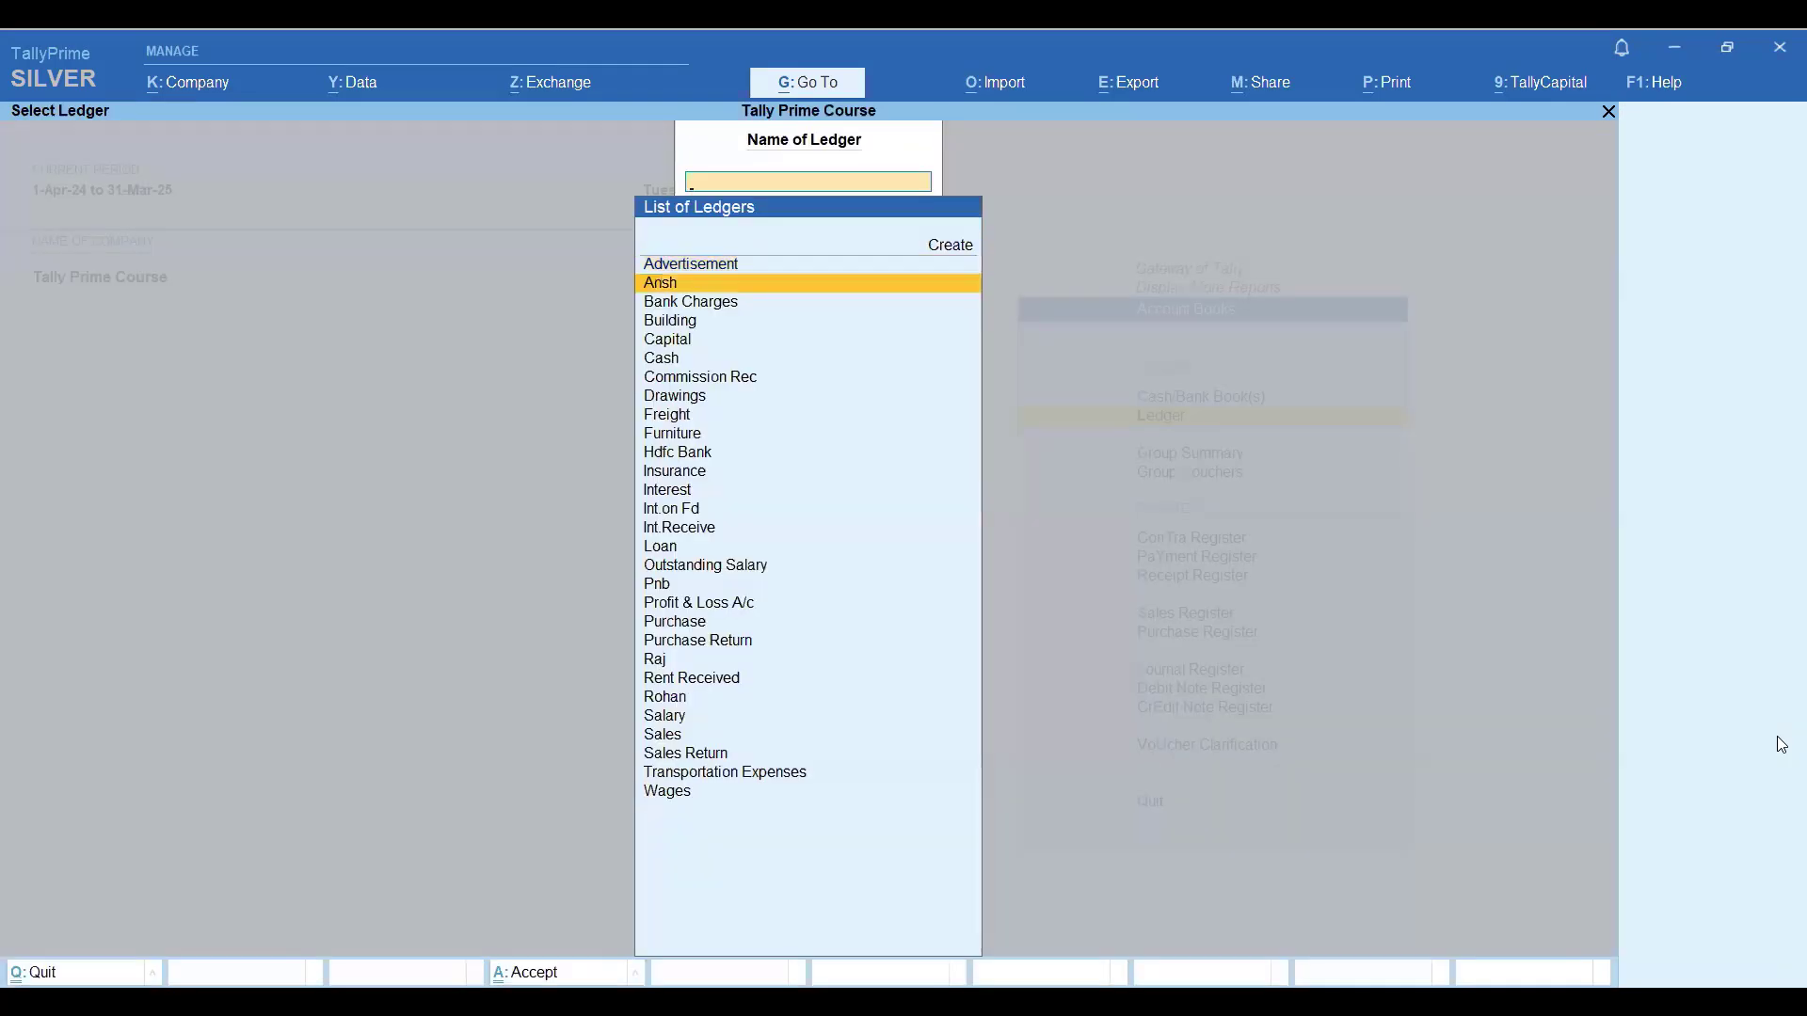
key("Return")
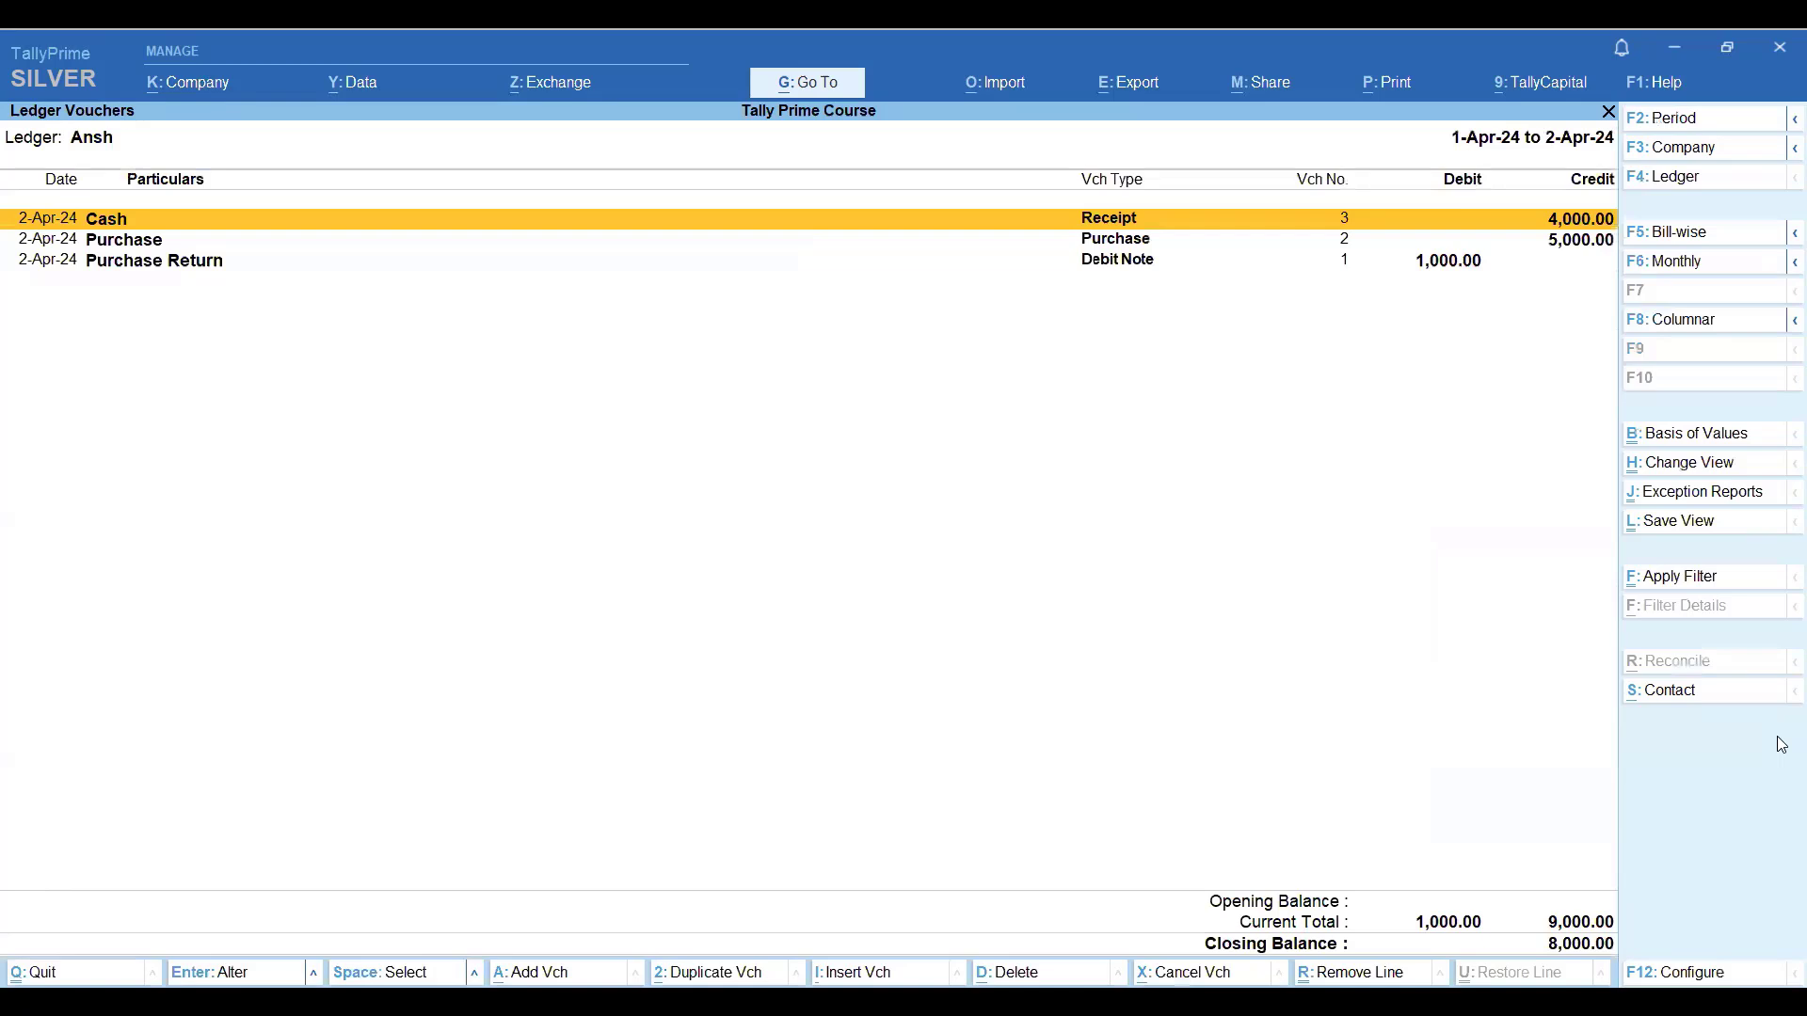
Review the supplier ledger's receipt, purchase and debit note entries, and close its voucher report.
key("Down")
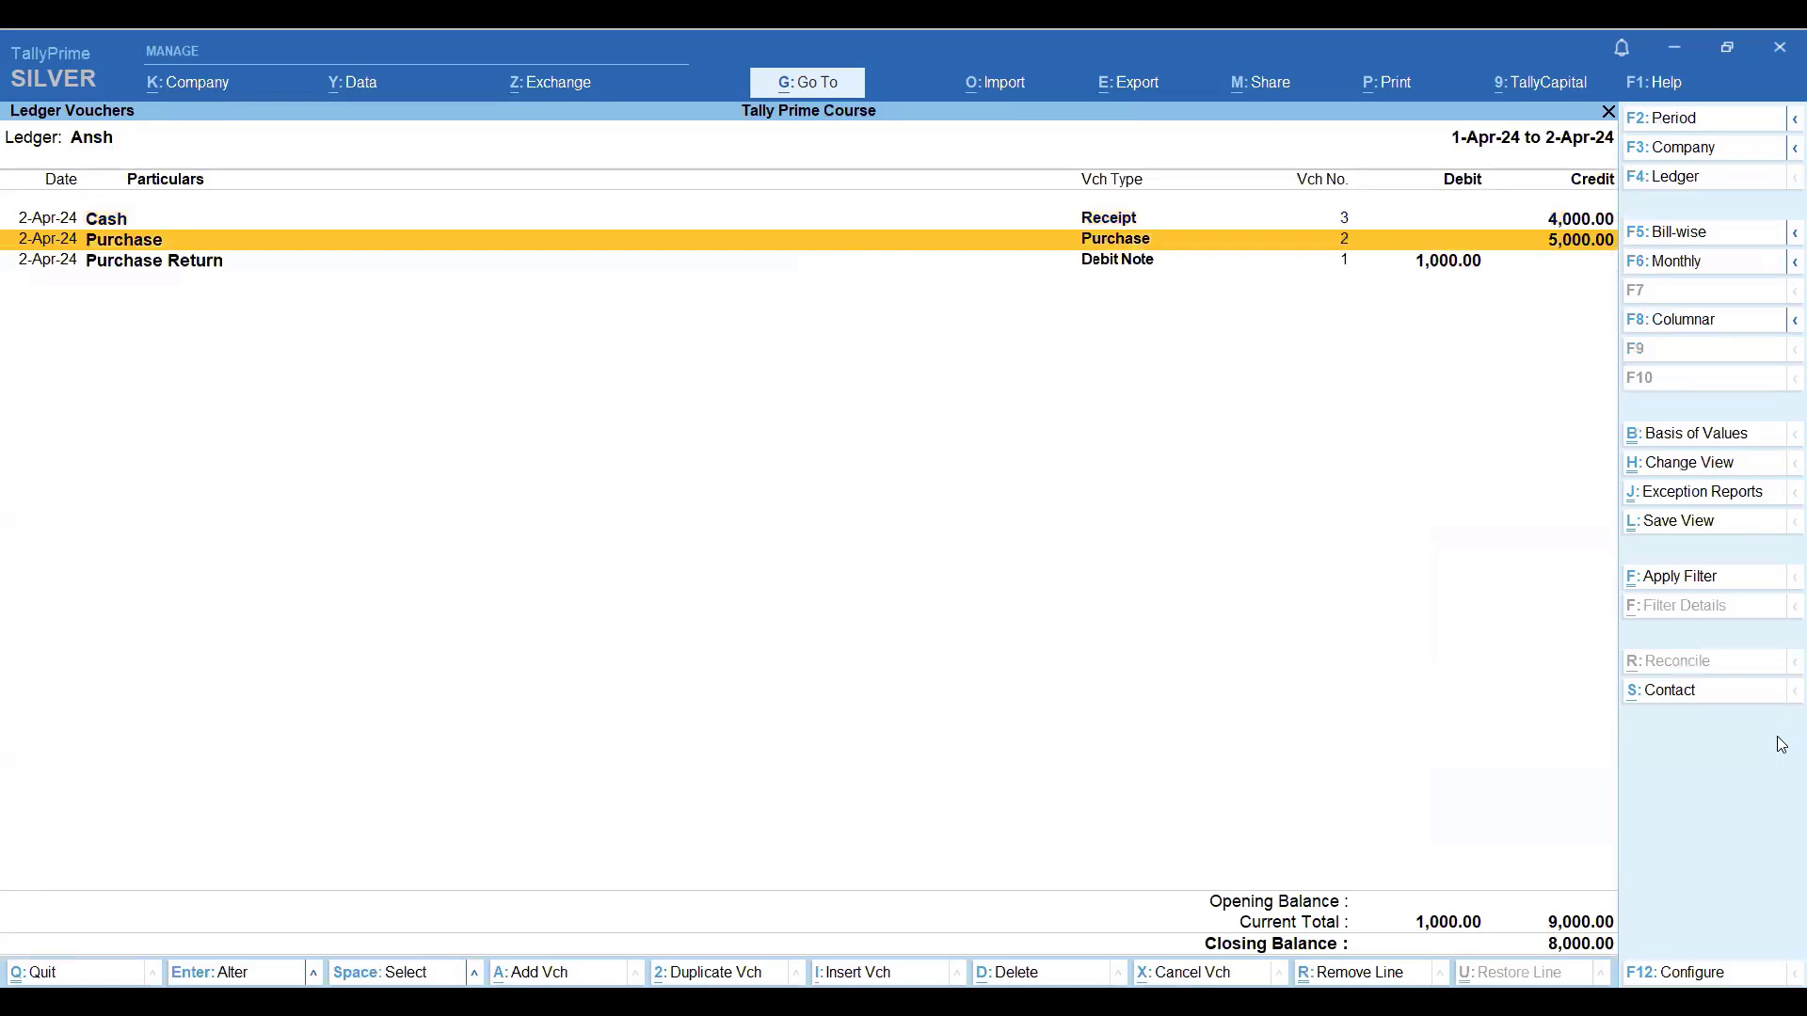
key("Up")
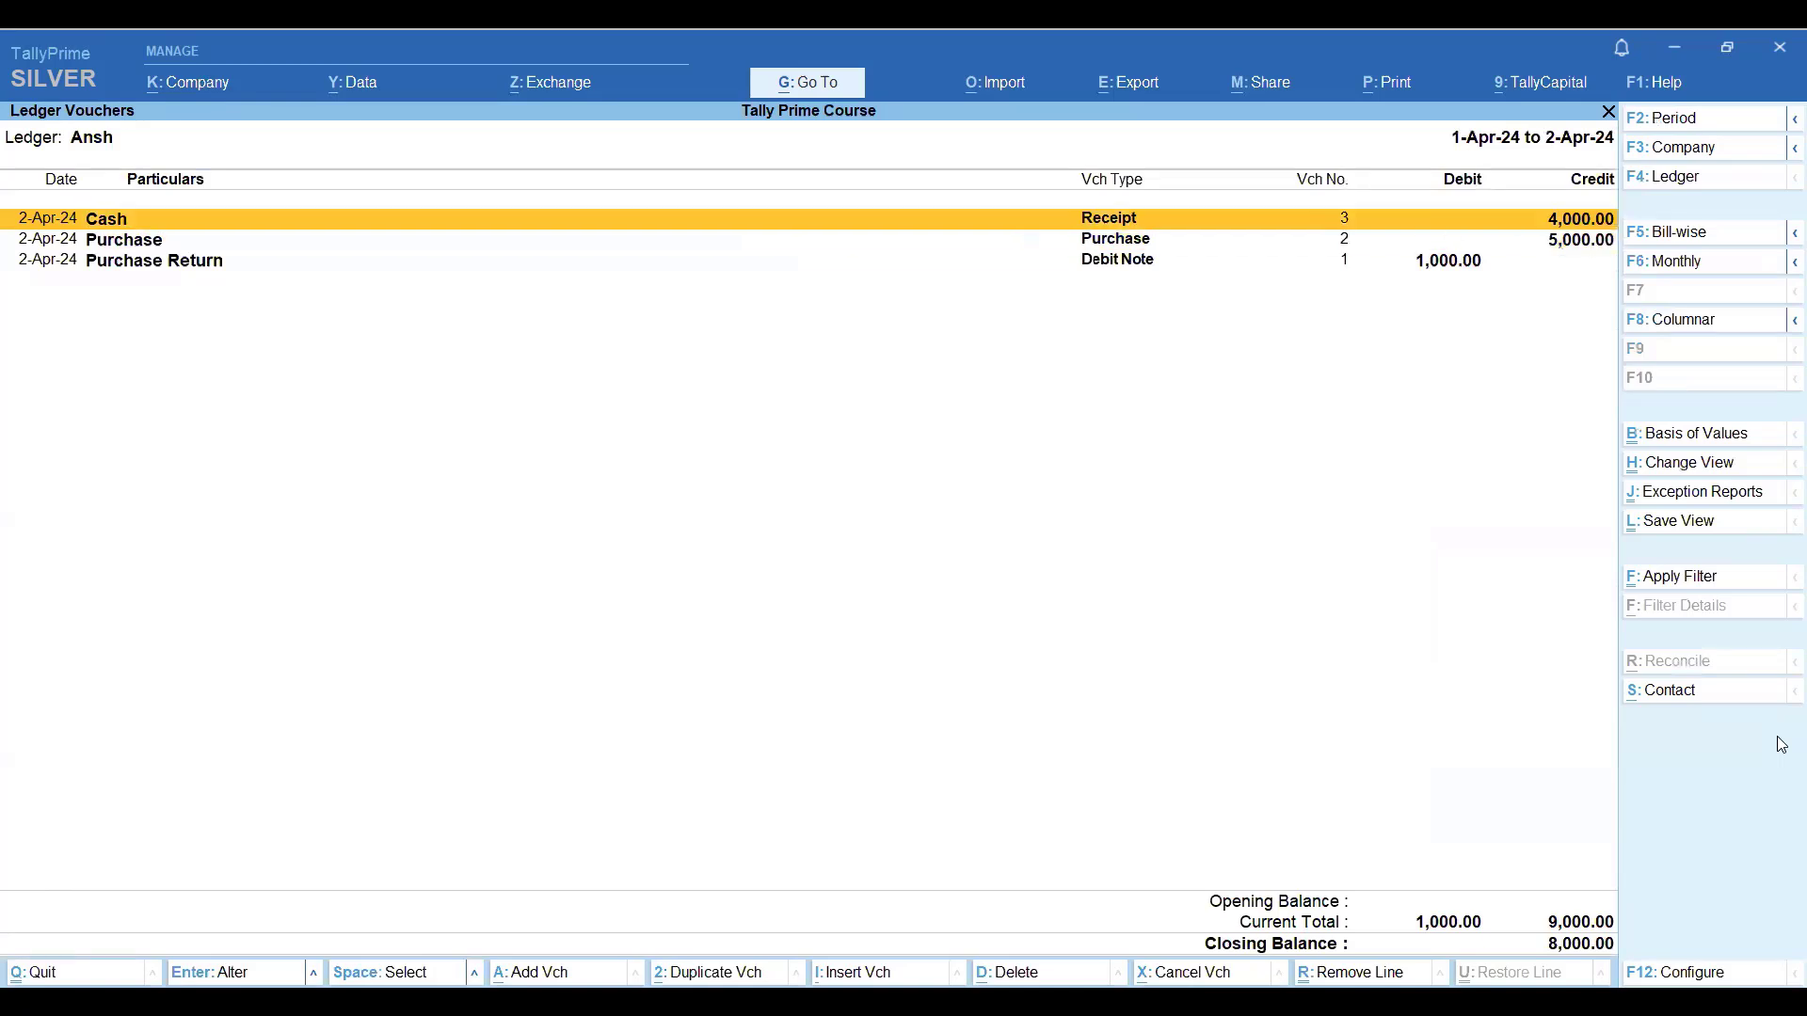
key("alt")
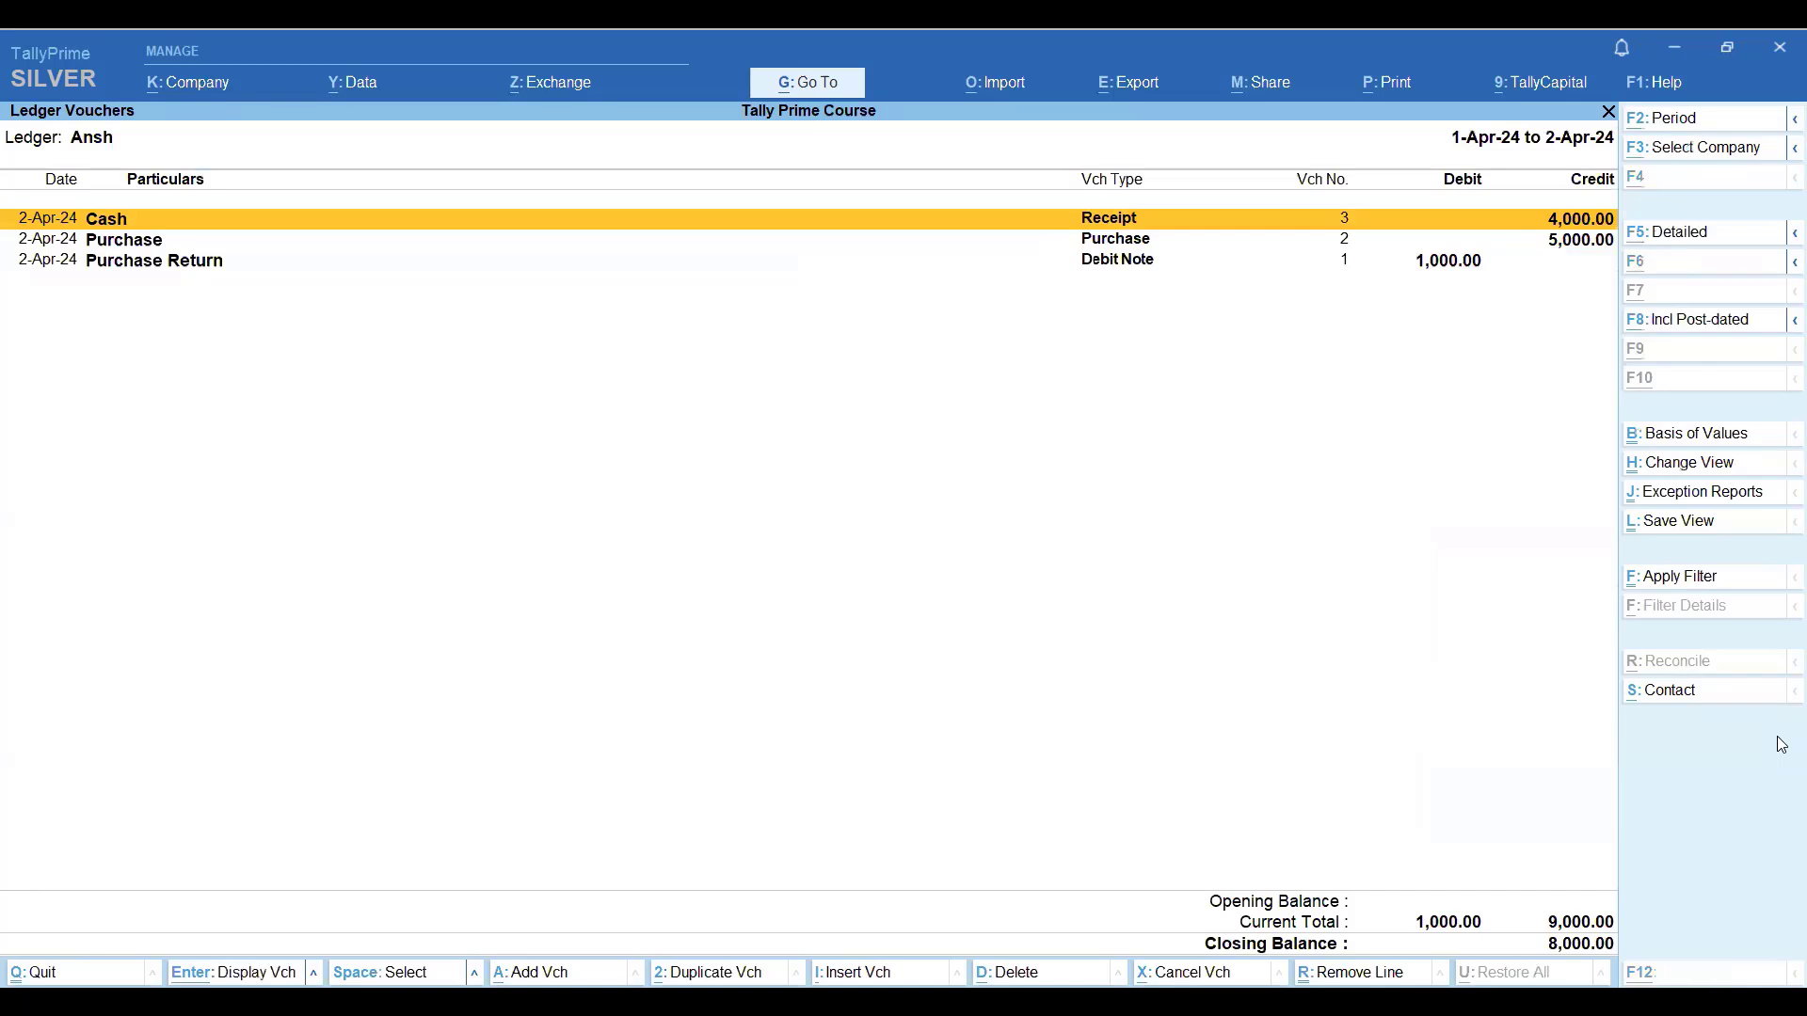
key("Down")
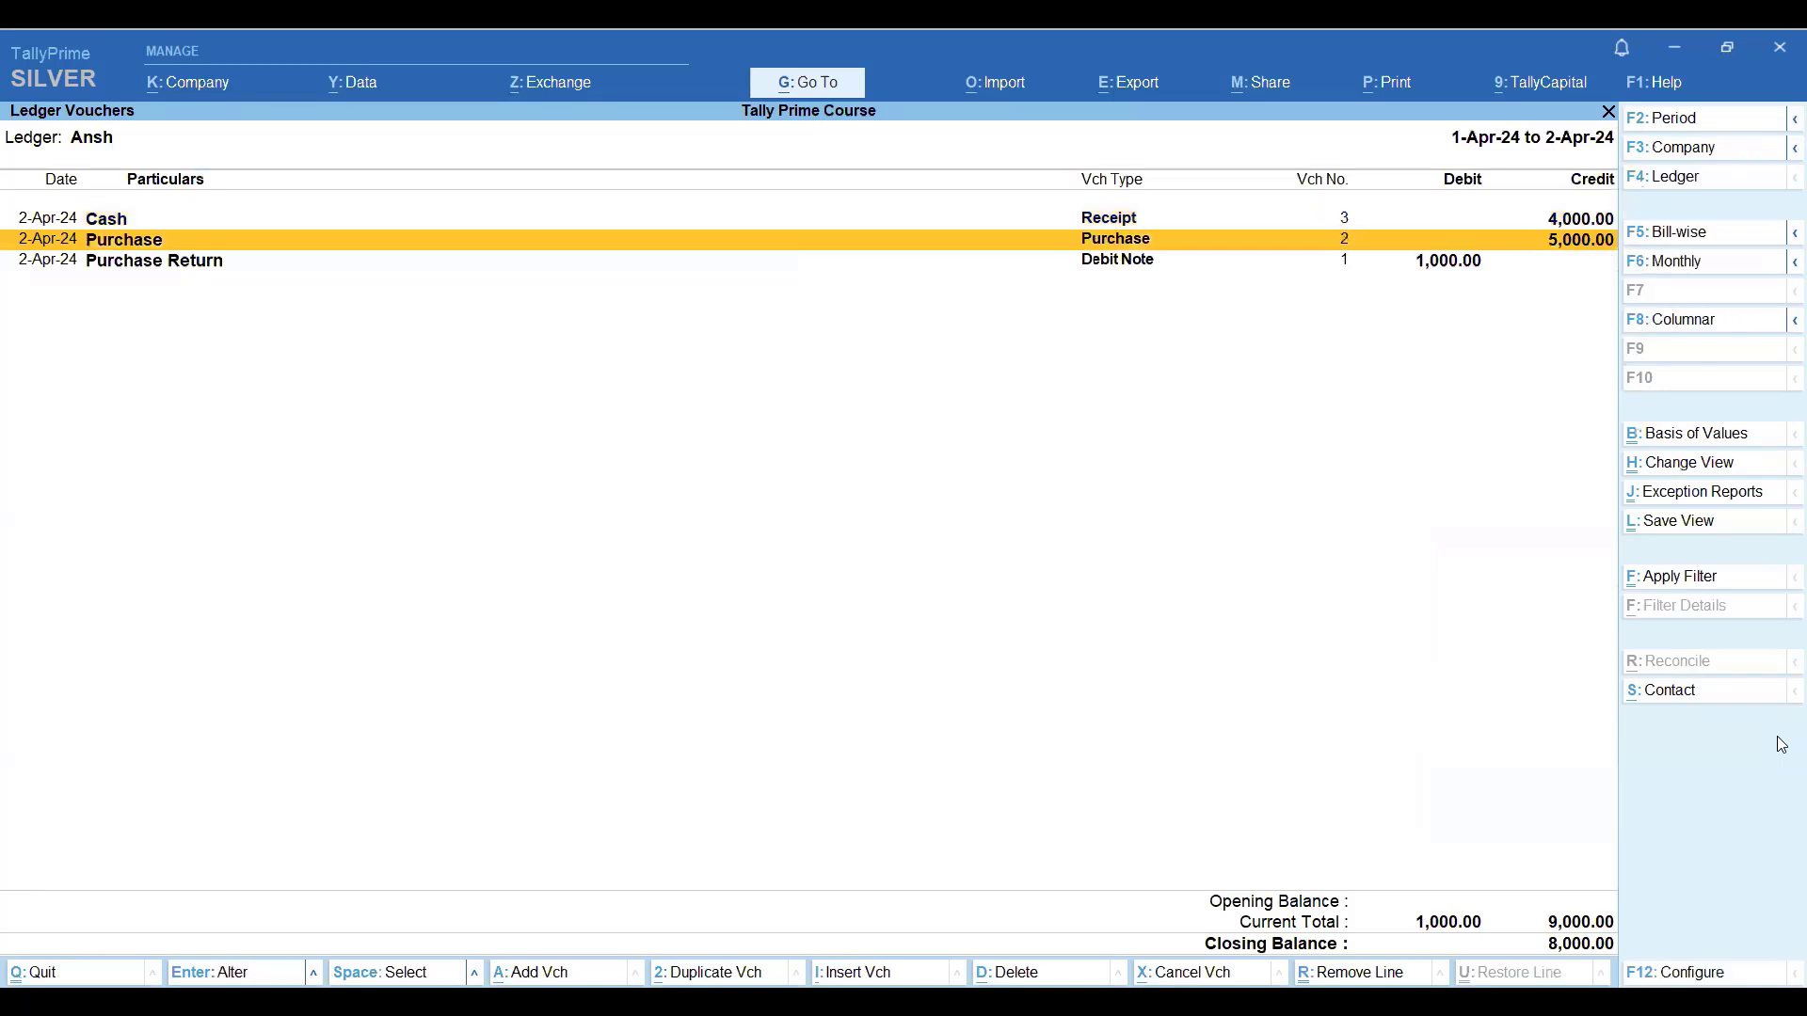
key("Up")
key("Down")
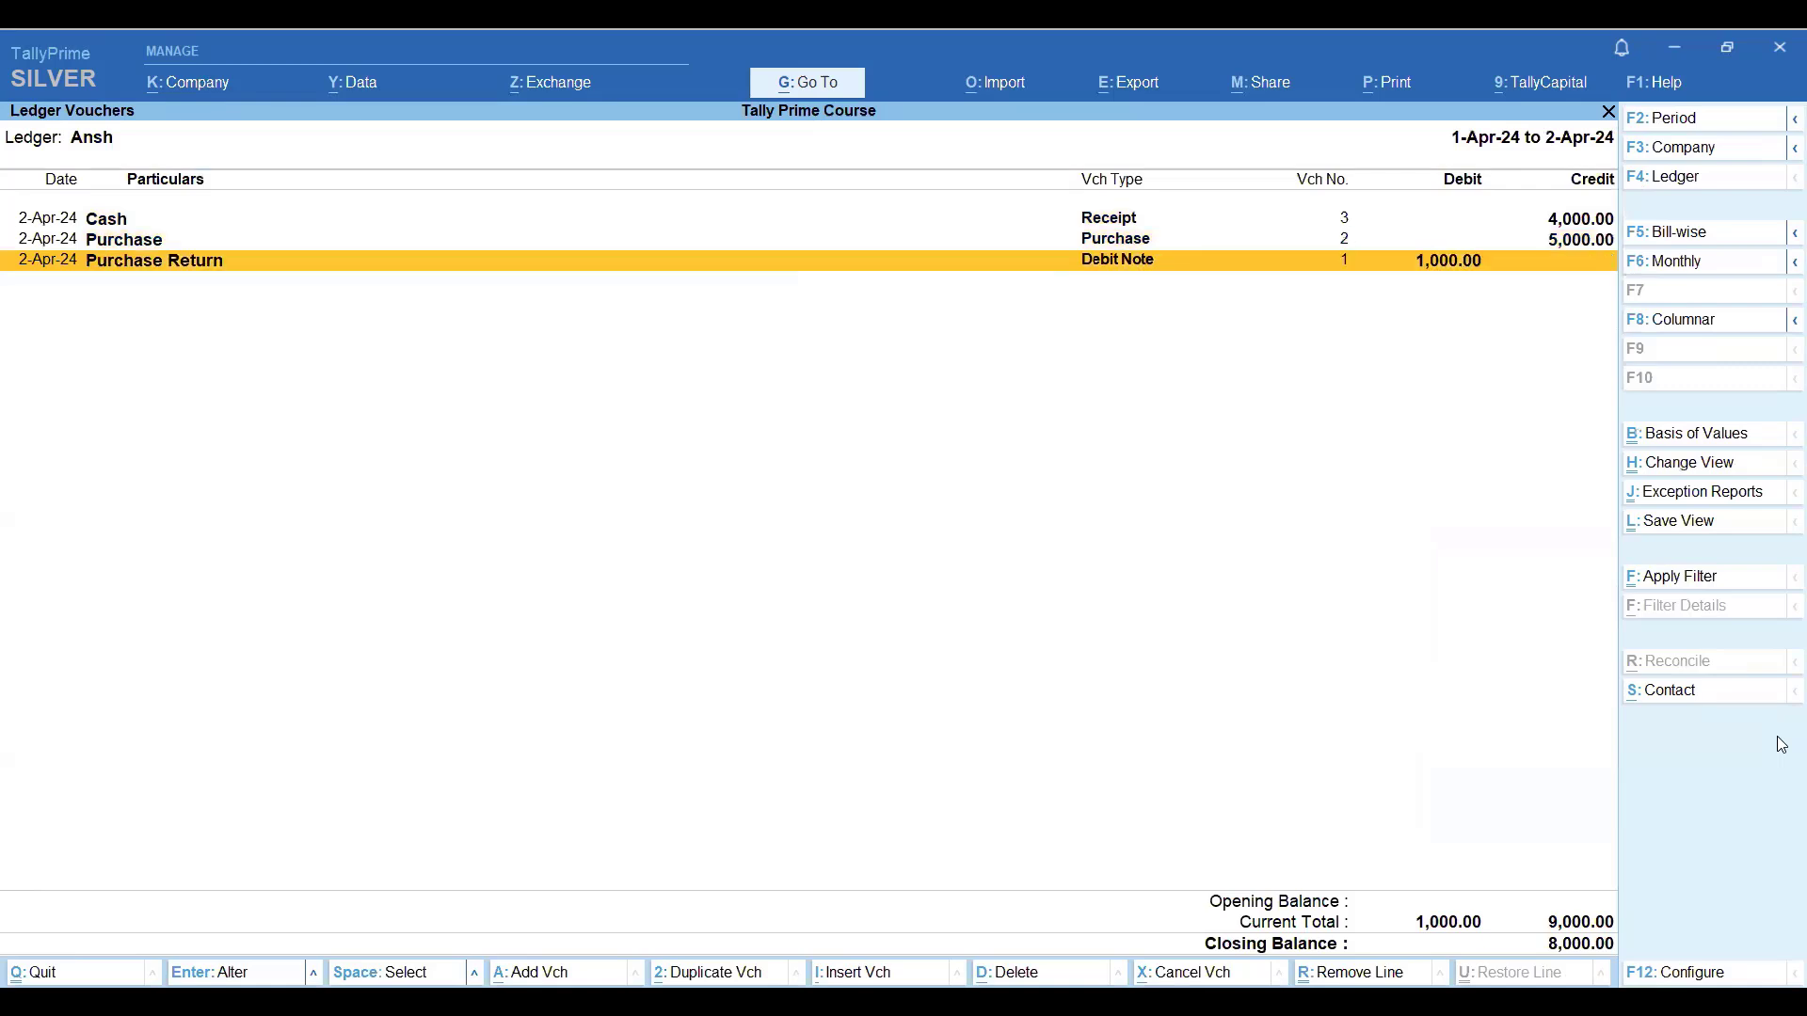
key("Escape")
Review the sales and credit note entries in the customer ledger listed directly below Purchase Return, and return to the Gateway of Tally.
type("R")
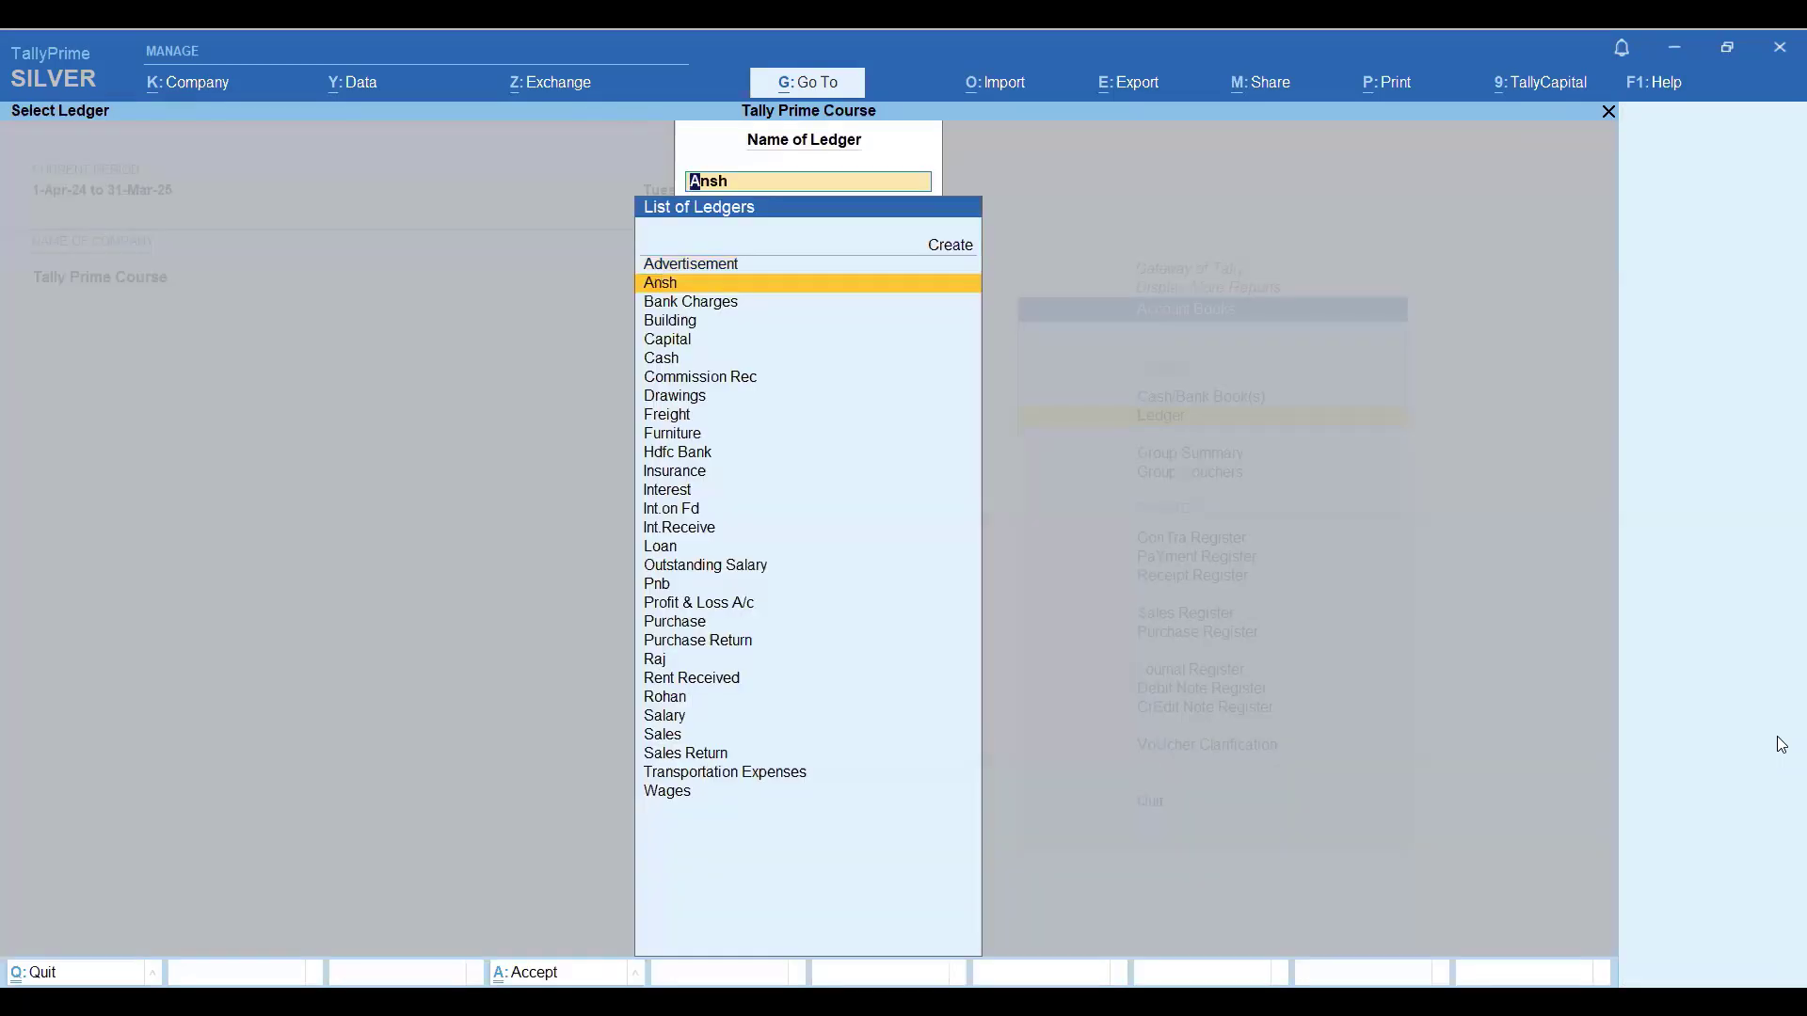
key("Down")
key("Up")
key("Return")
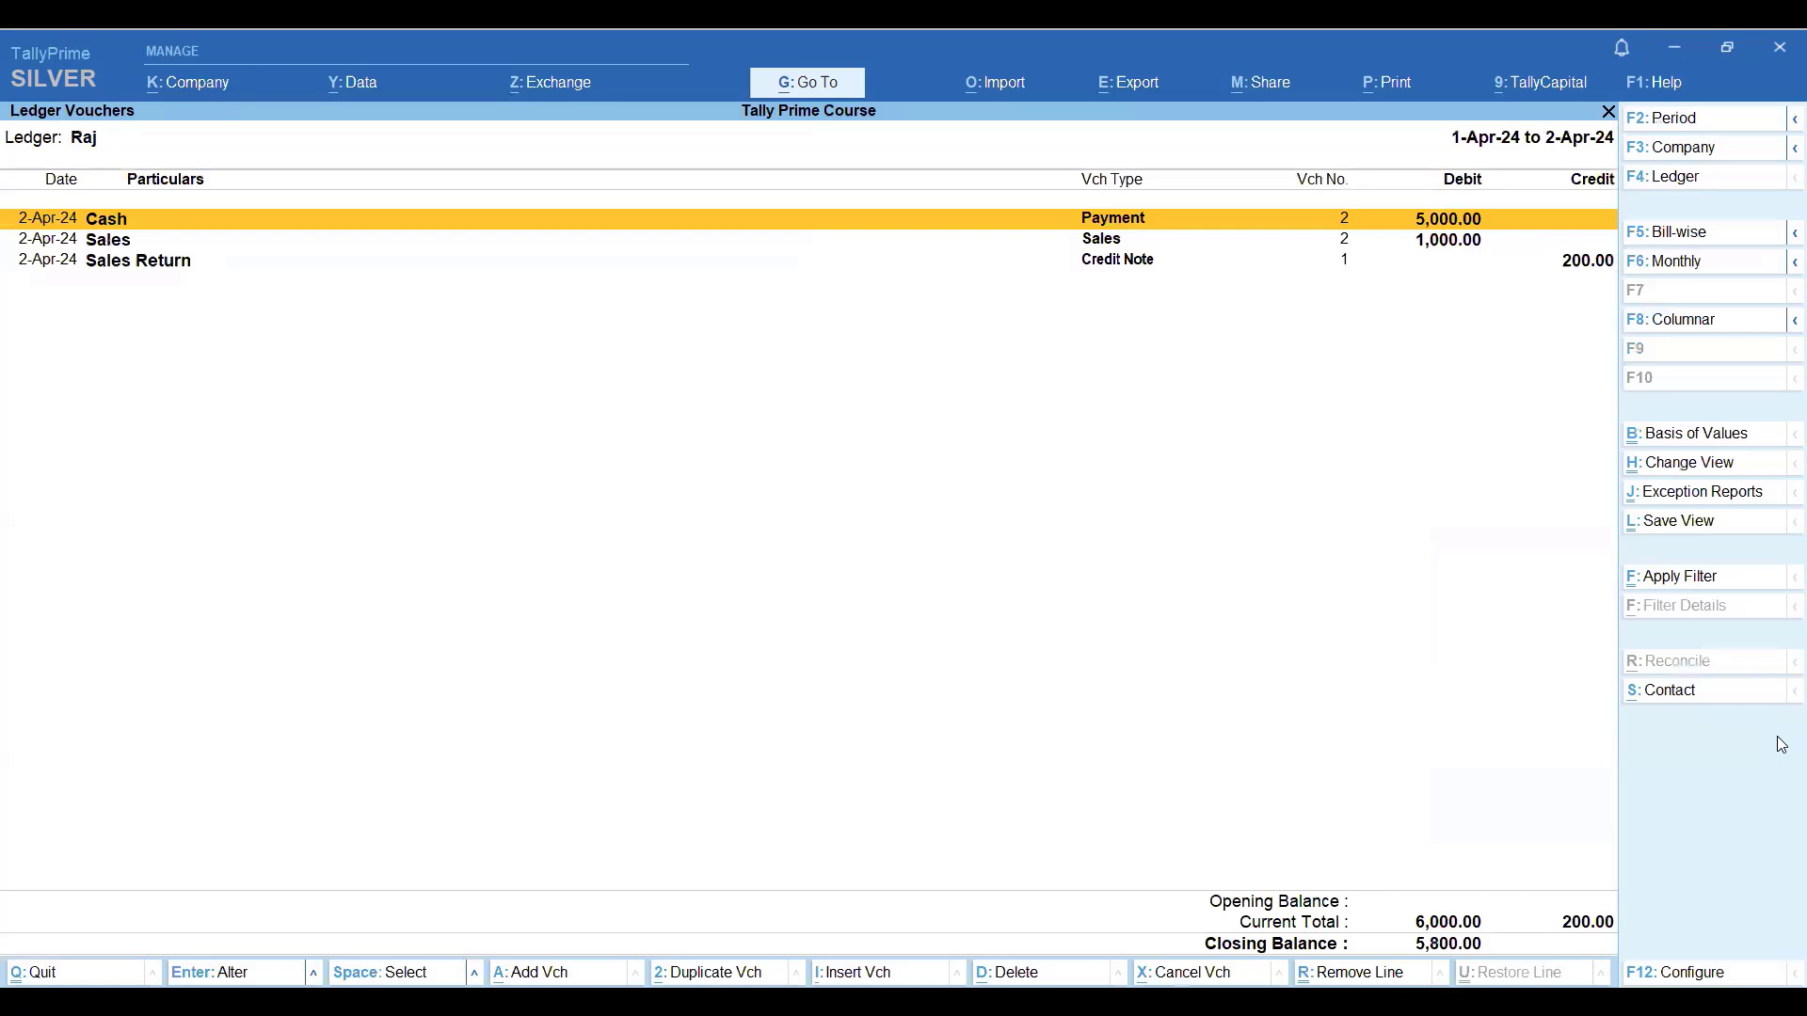
key("Down")
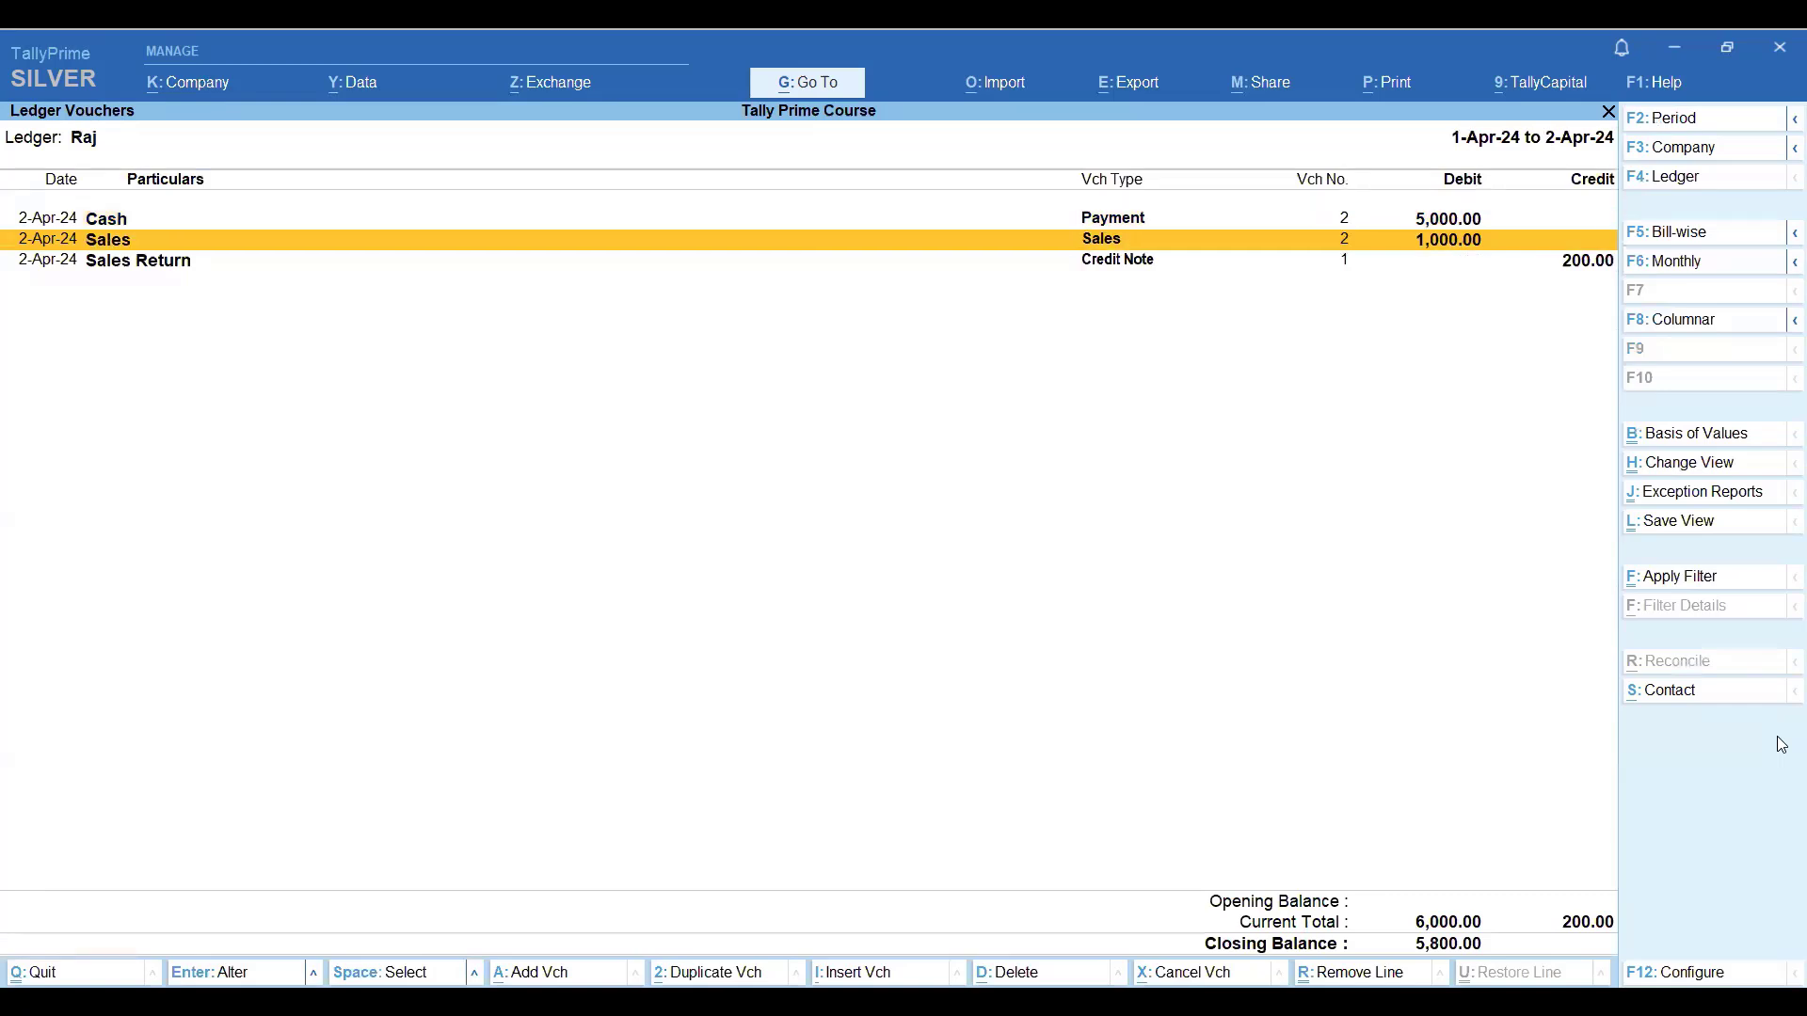
key("Down")
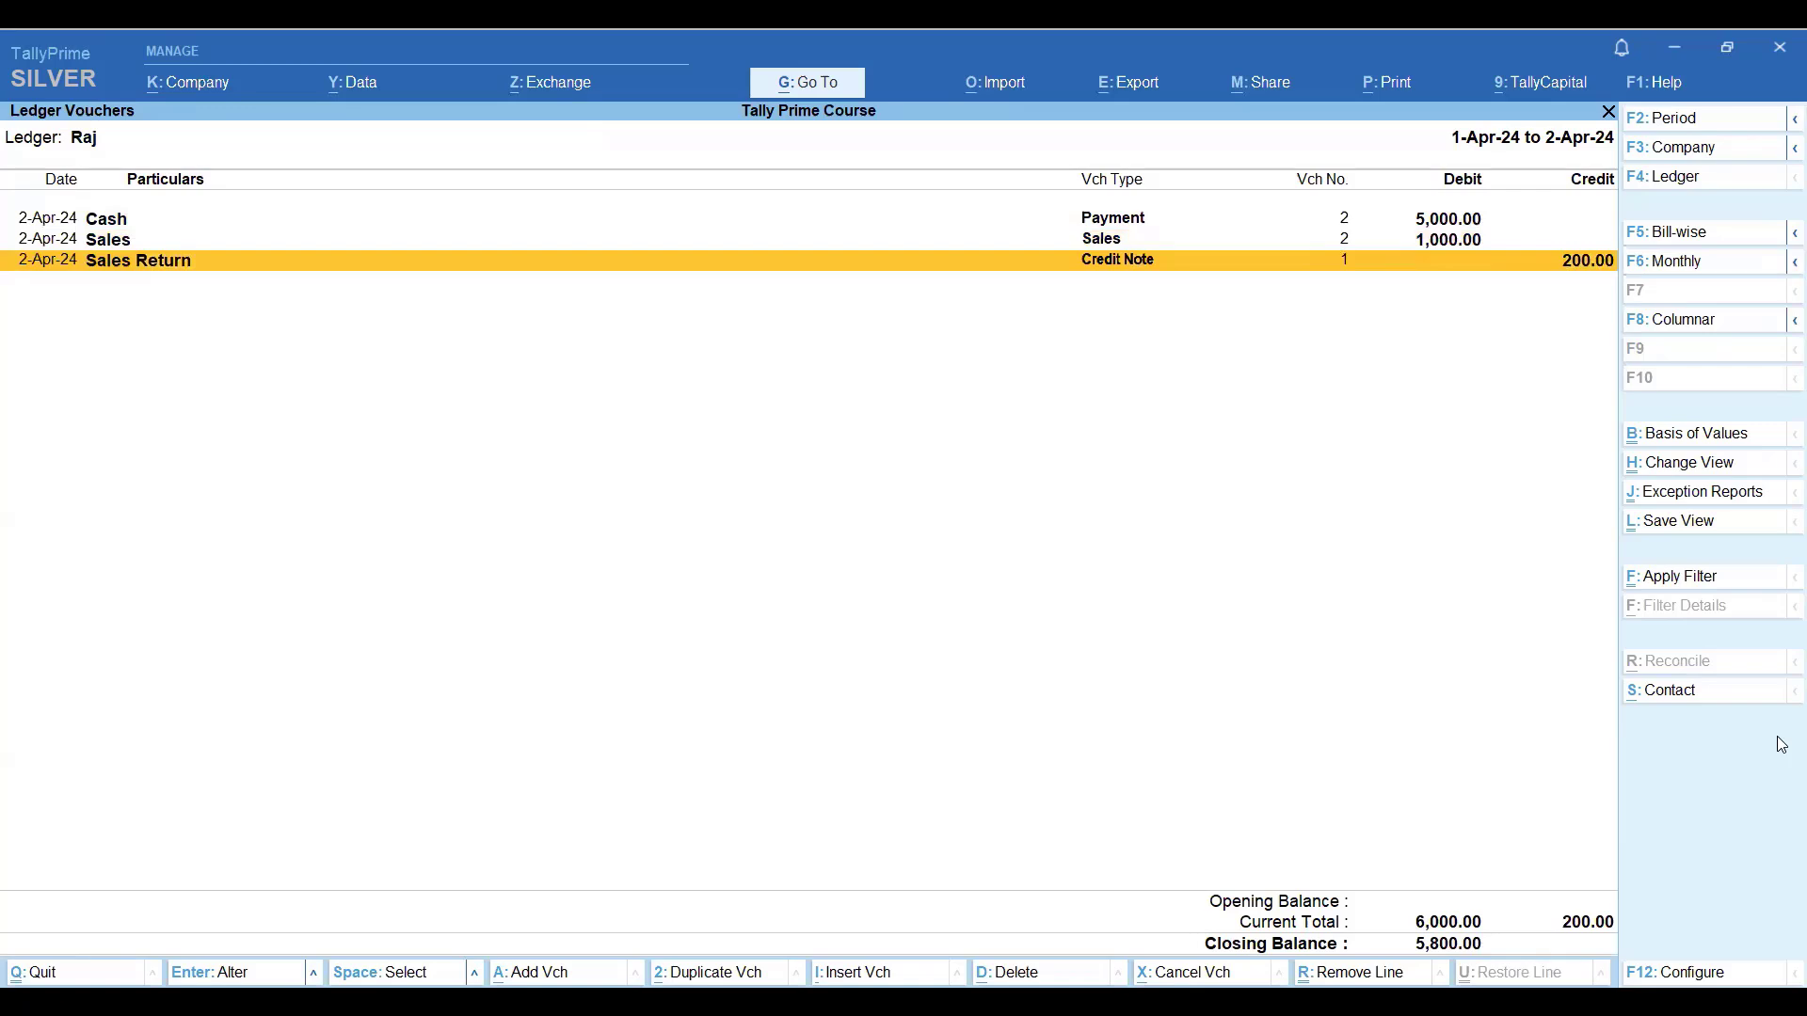
key("Escape")
key("Escape")
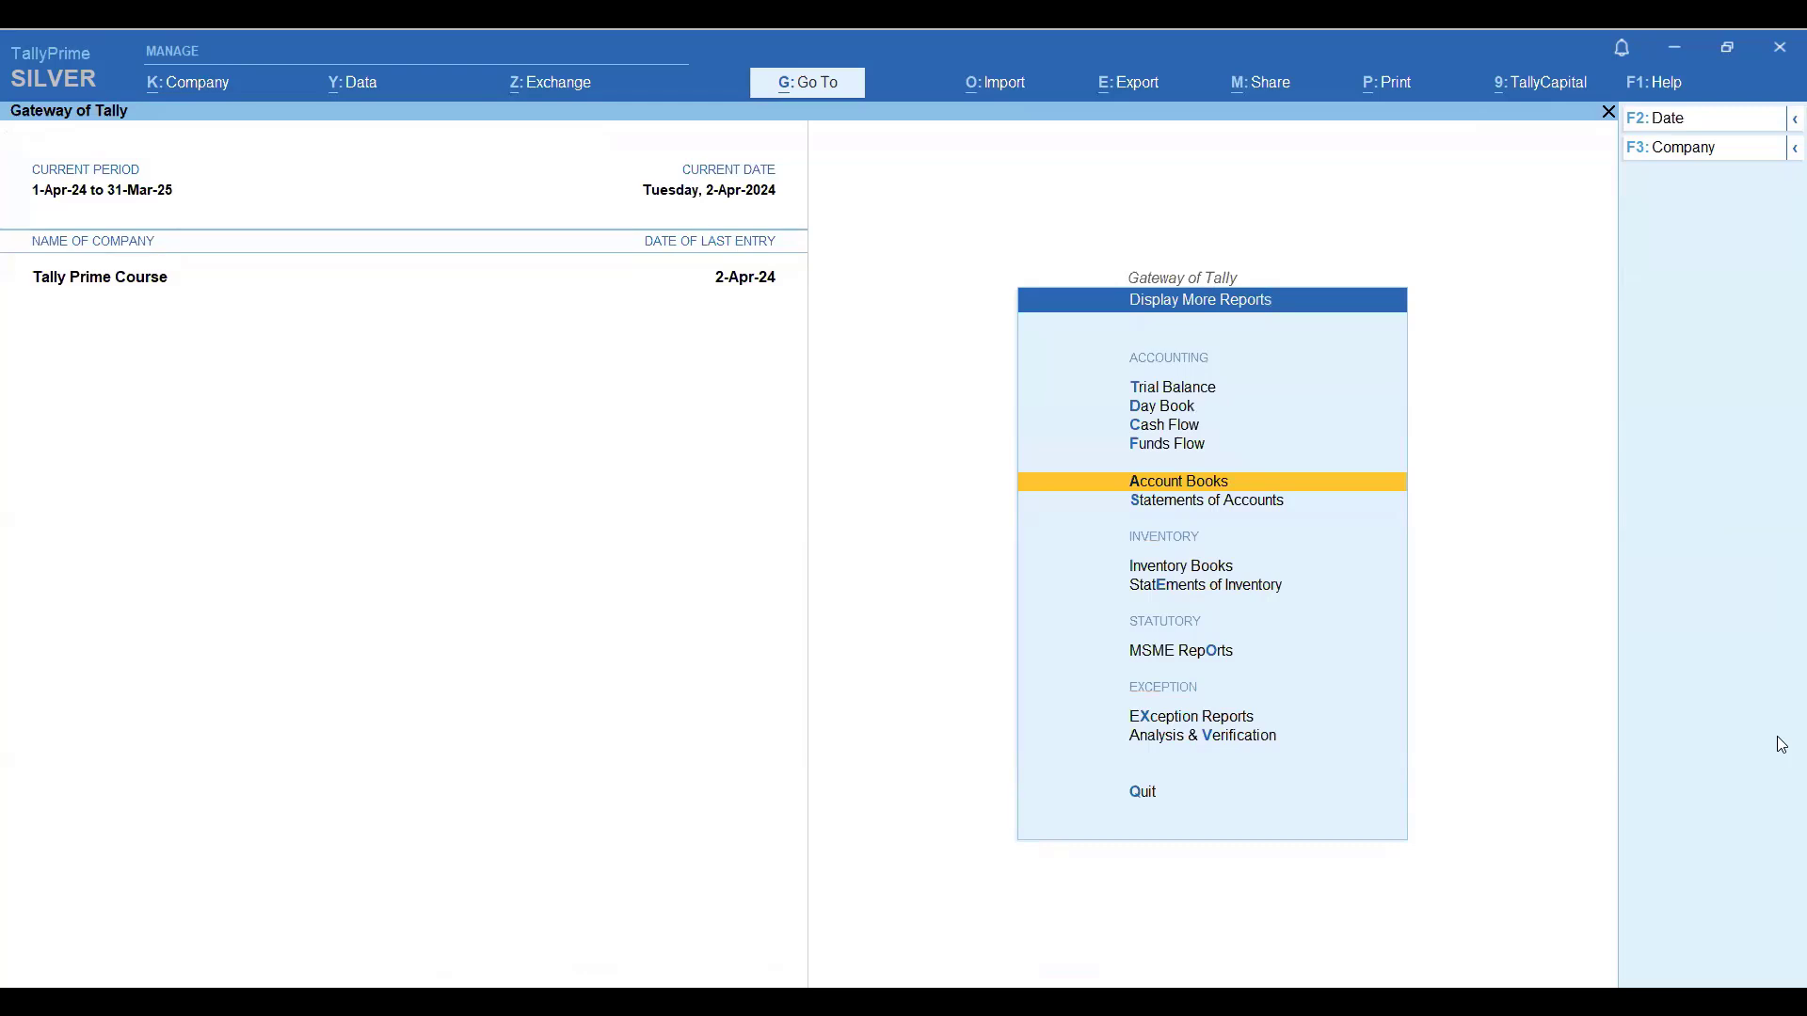
key("Escape")
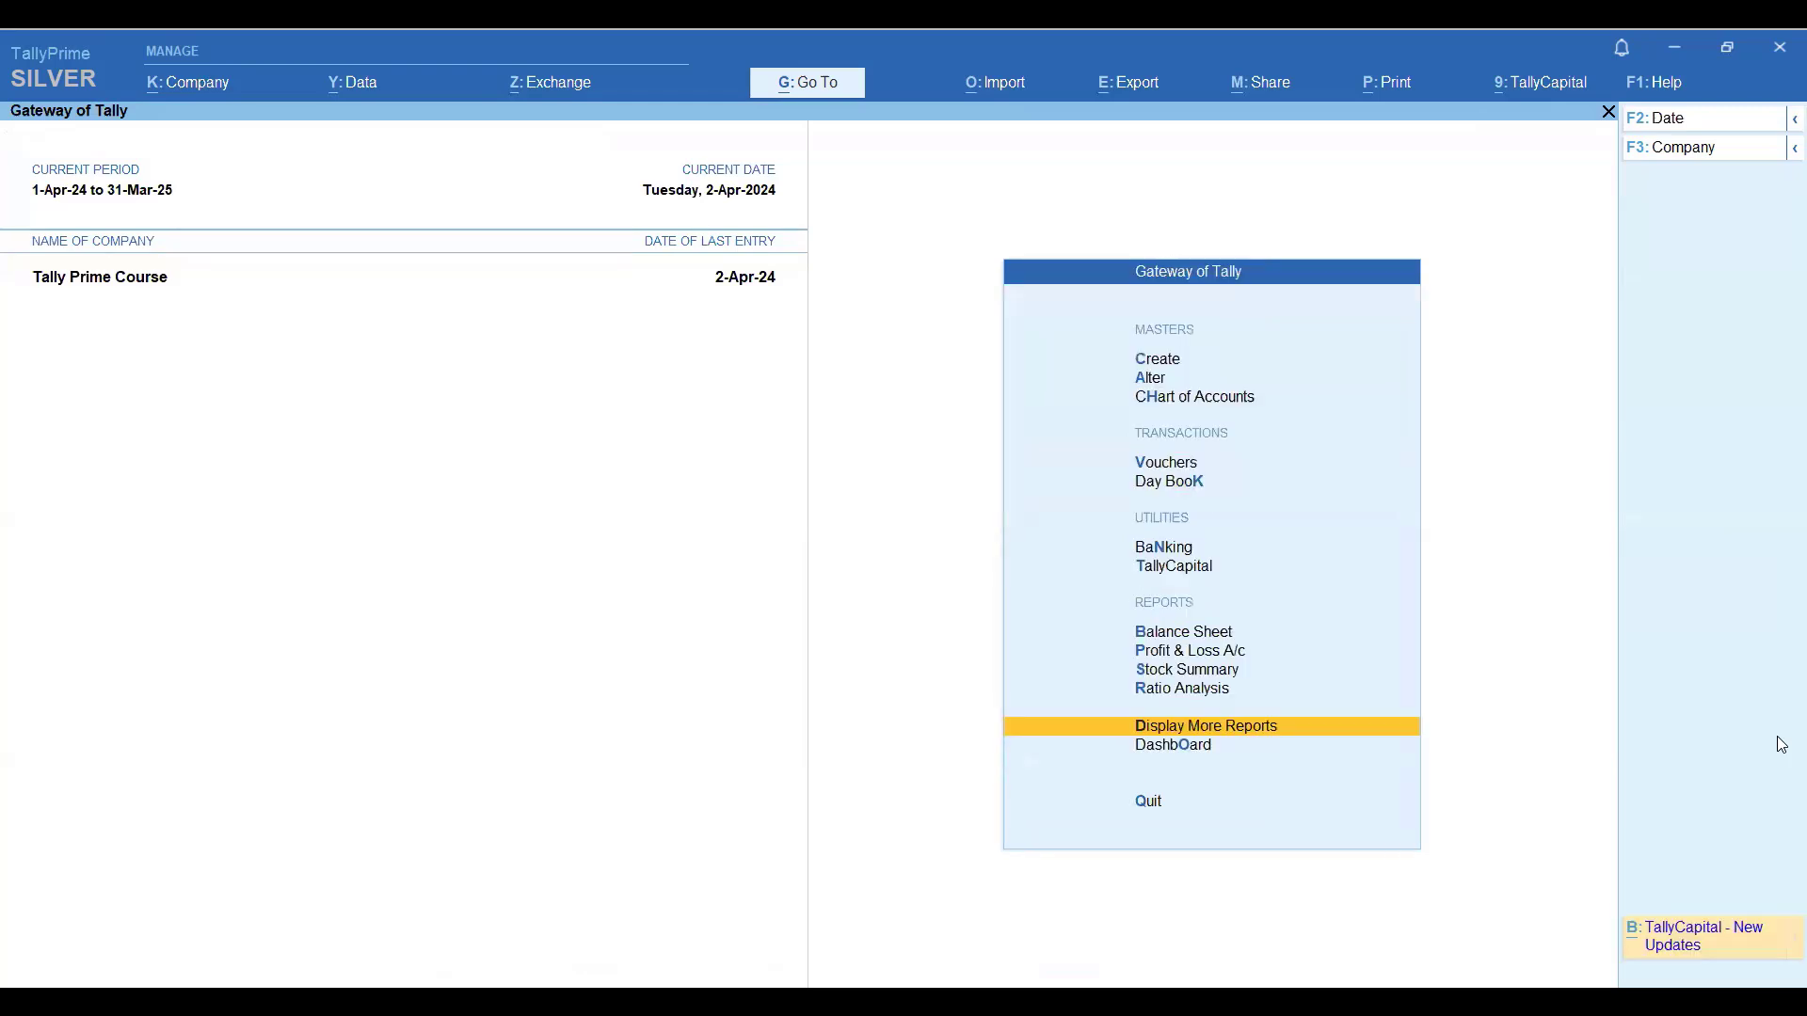